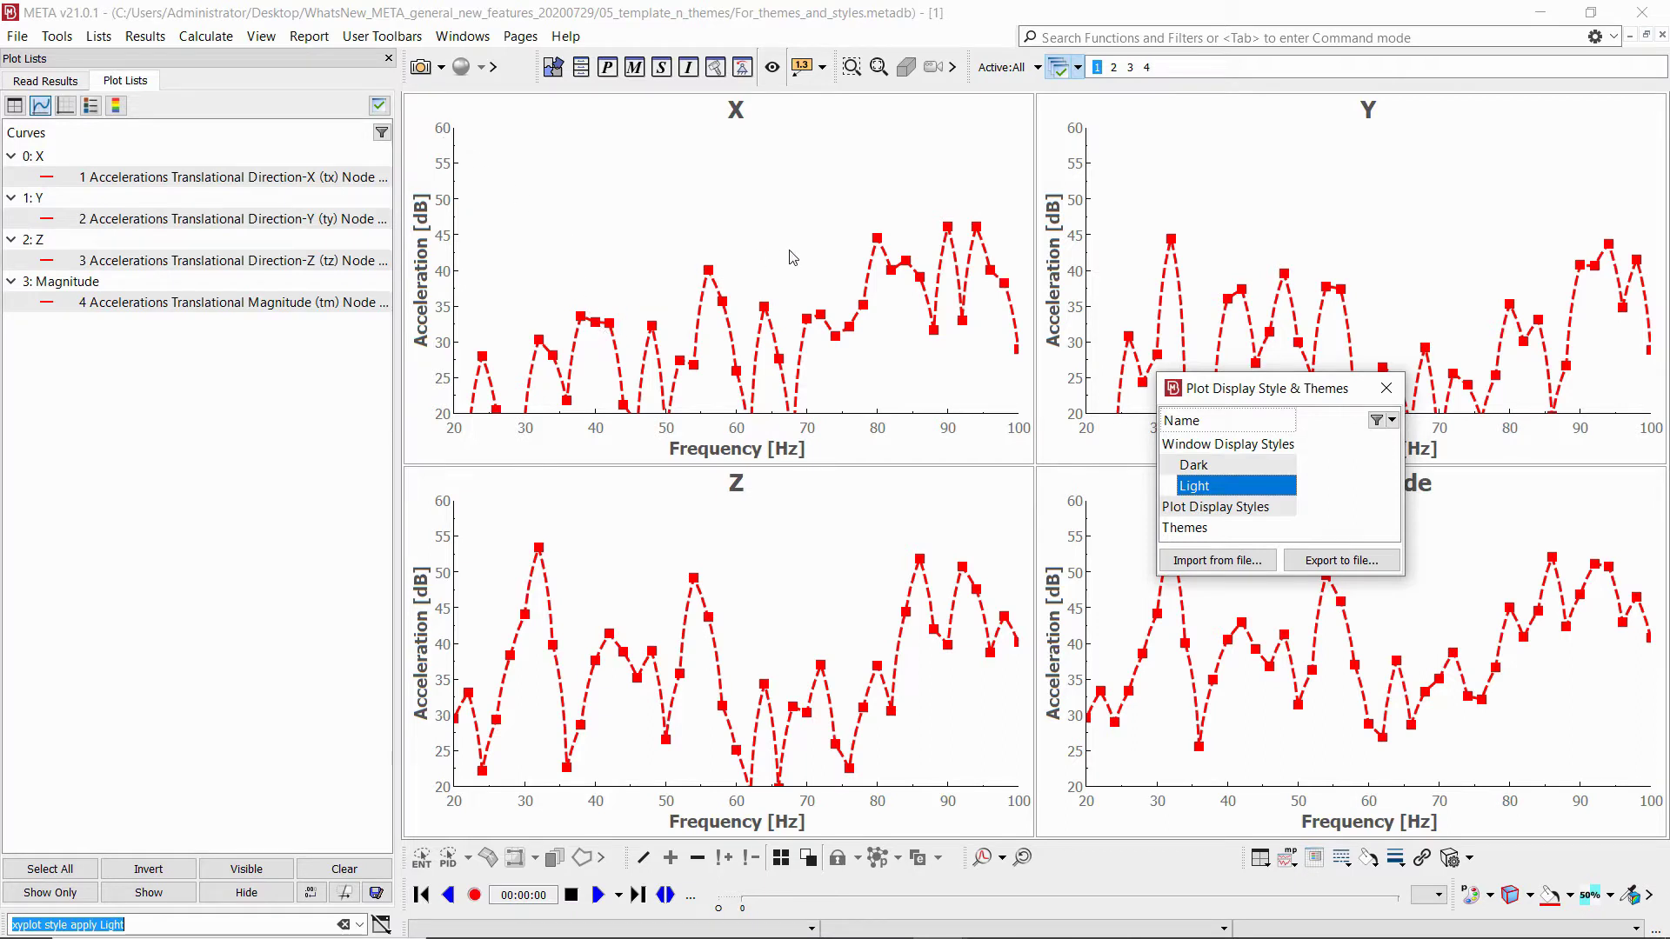
Apply the Dark window display style to the plot window.
{"action": "right_click", "coordinate": [1191, 467]}
{"action": "left_click", "coordinate": [1218, 479]}
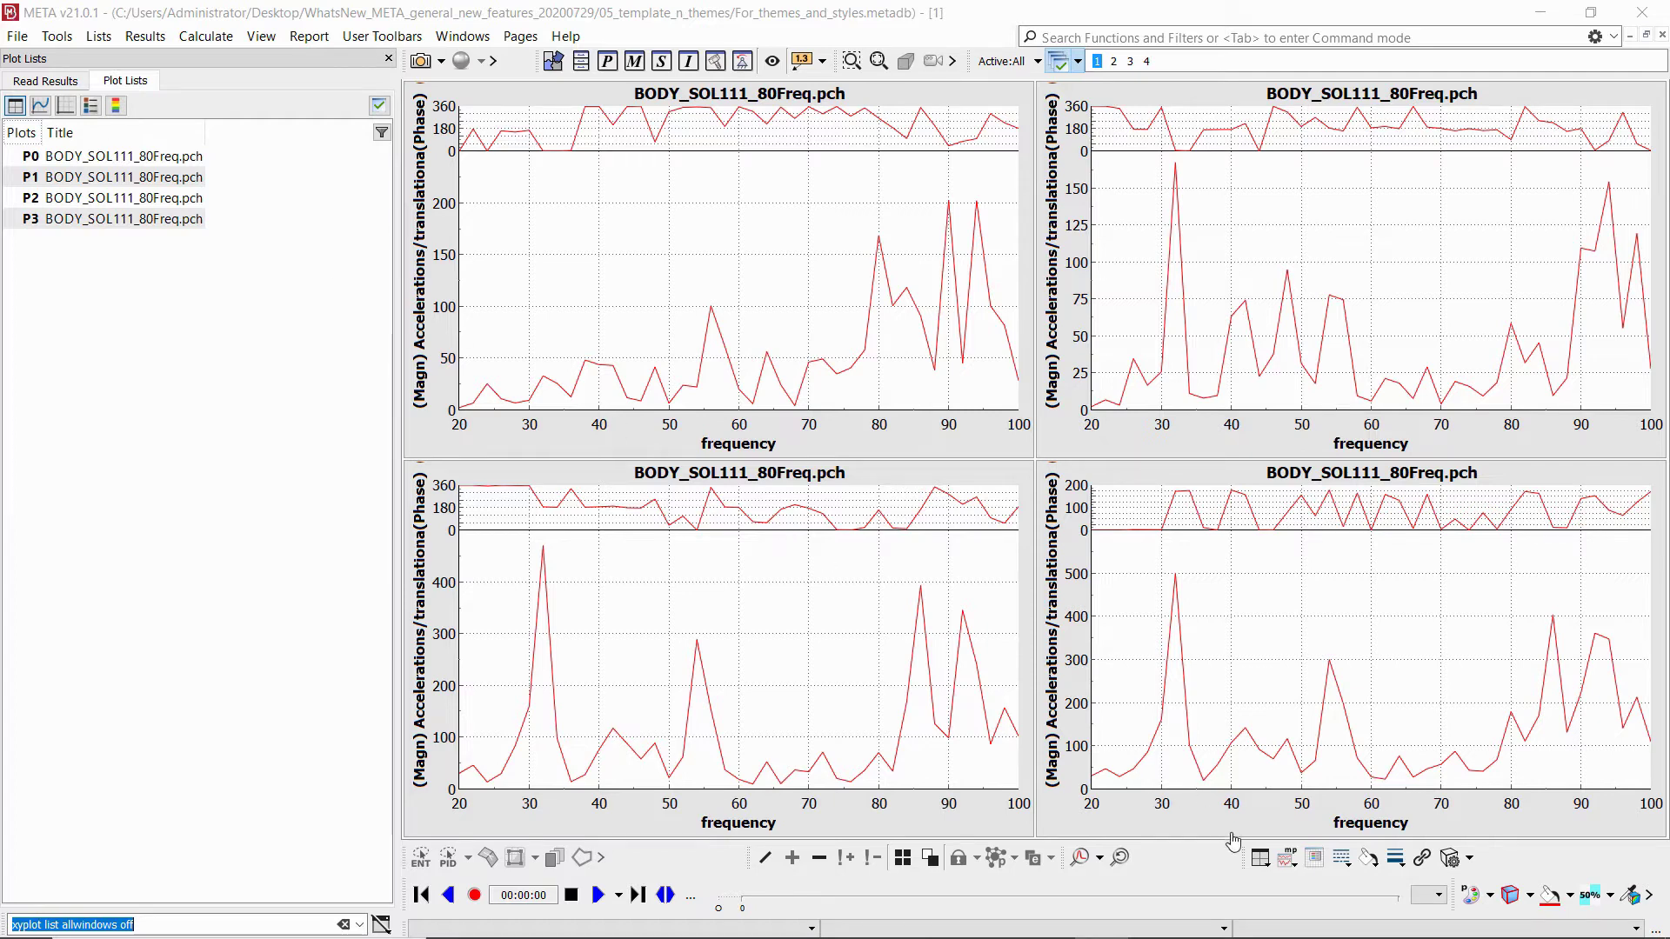
Switch window 1 to a single-plot layout and set its background color to the third gray of the OIC_Test_gray_palette.
{"action": "left_click", "coordinate": [1260, 858]}
{"action": "left_click", "coordinate": [1261, 867]}
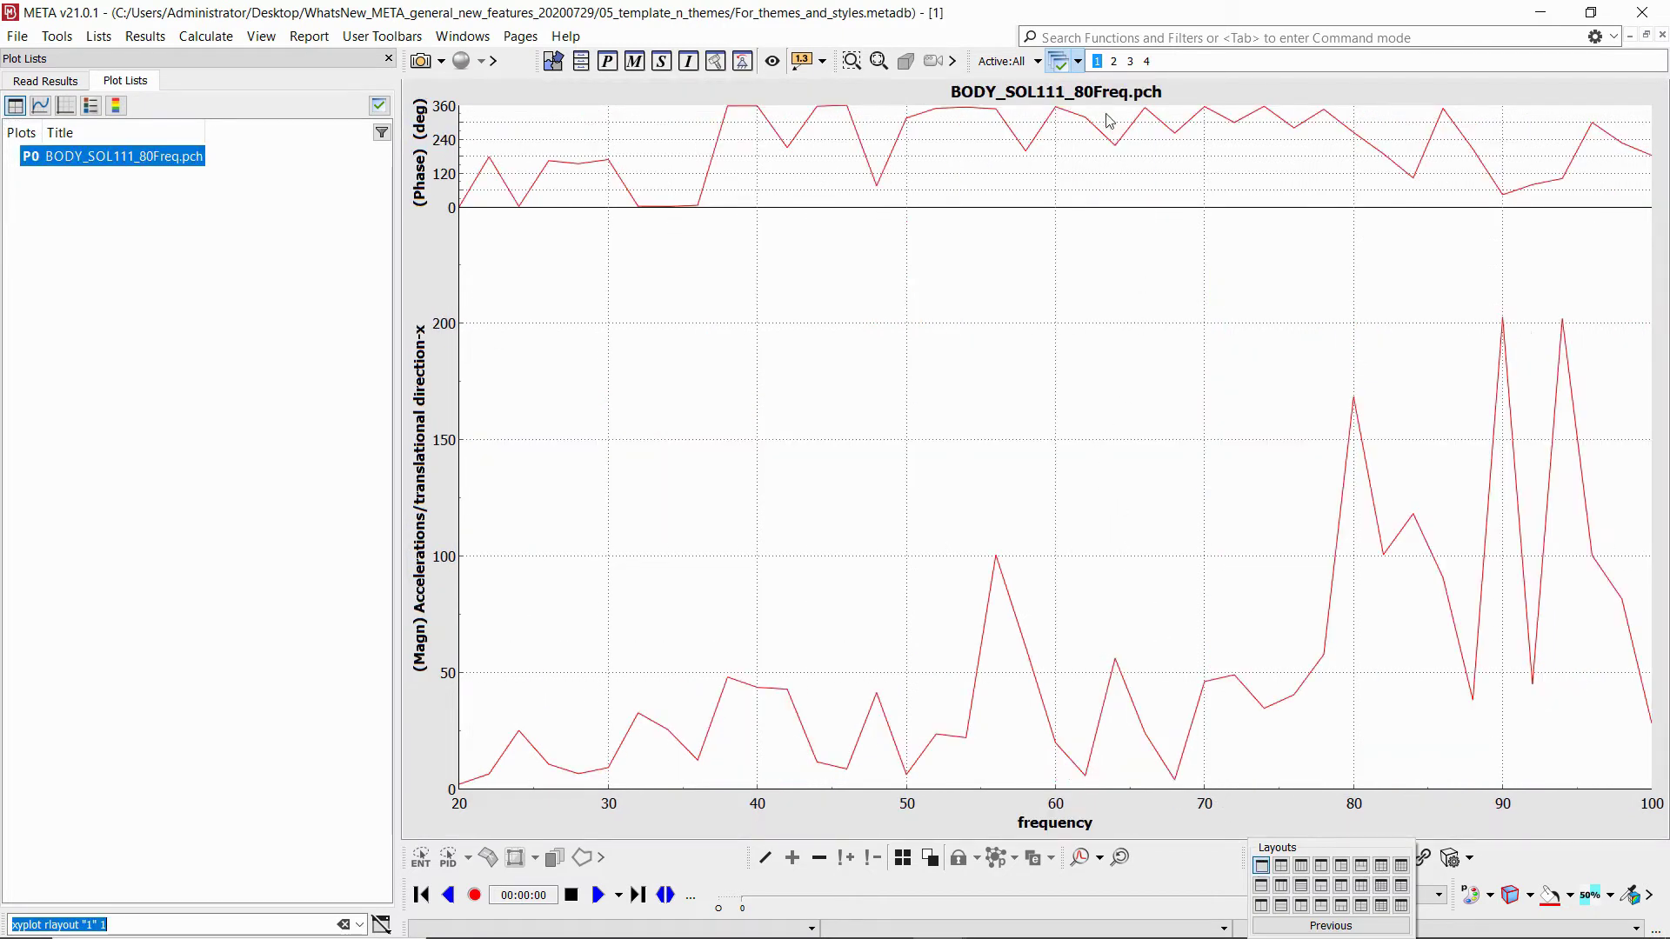
{"action": "right_click", "coordinate": [1098, 63]}
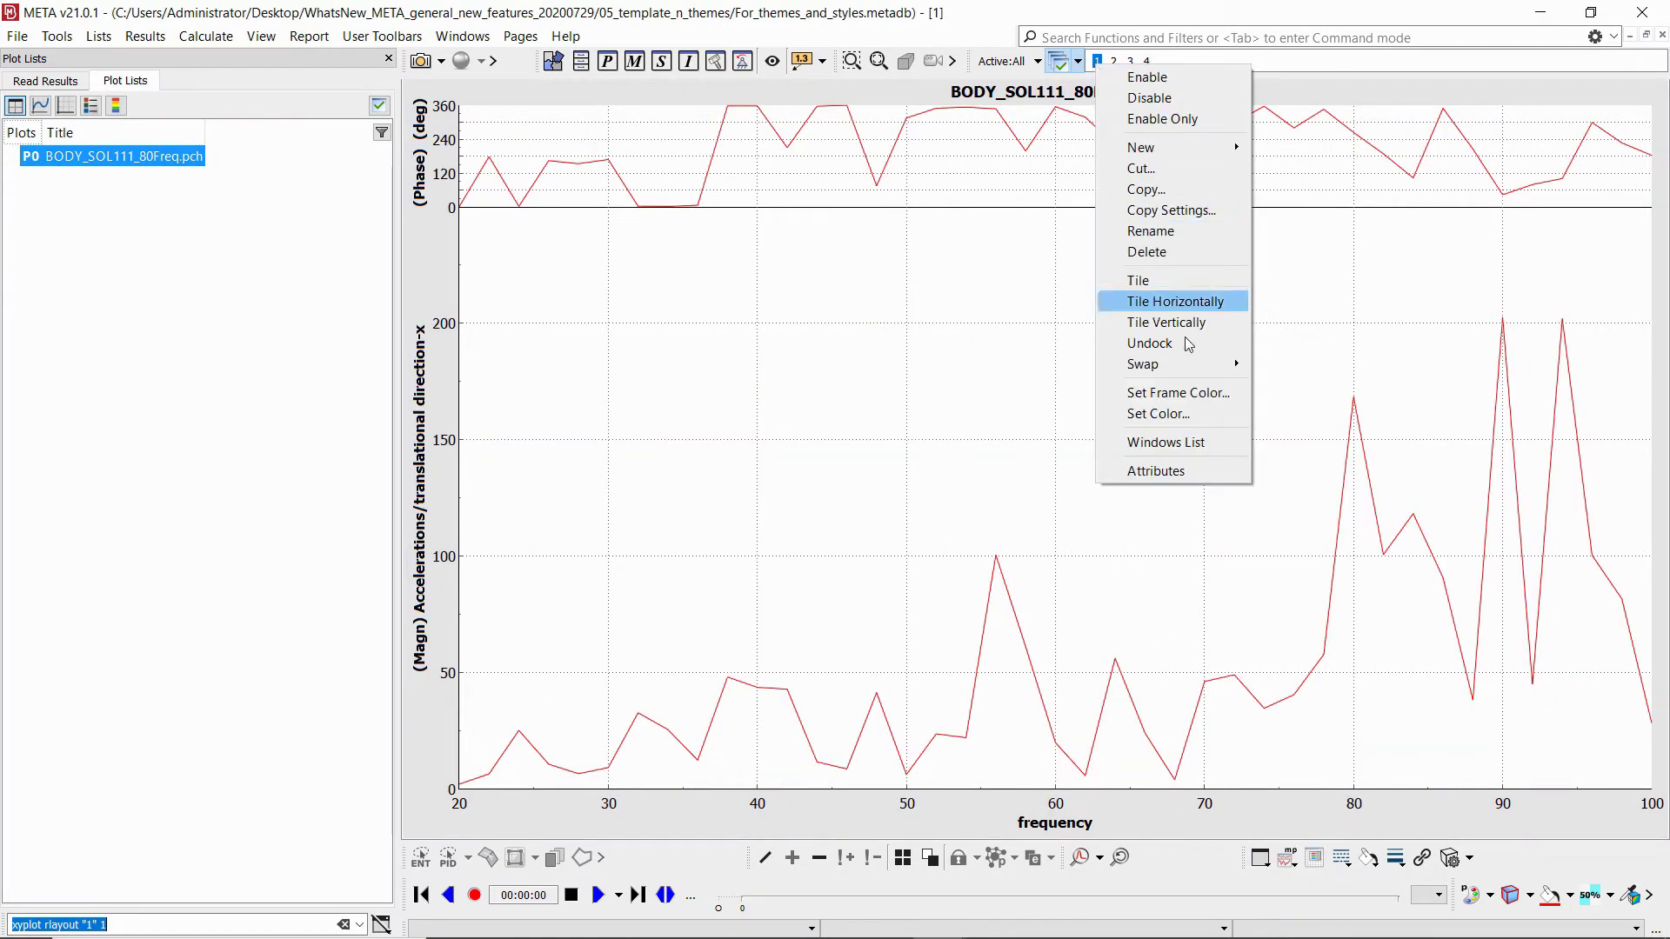
{"action": "left_click", "coordinate": [1148, 414]}
{"action": "left_click", "coordinate": [792, 472]}
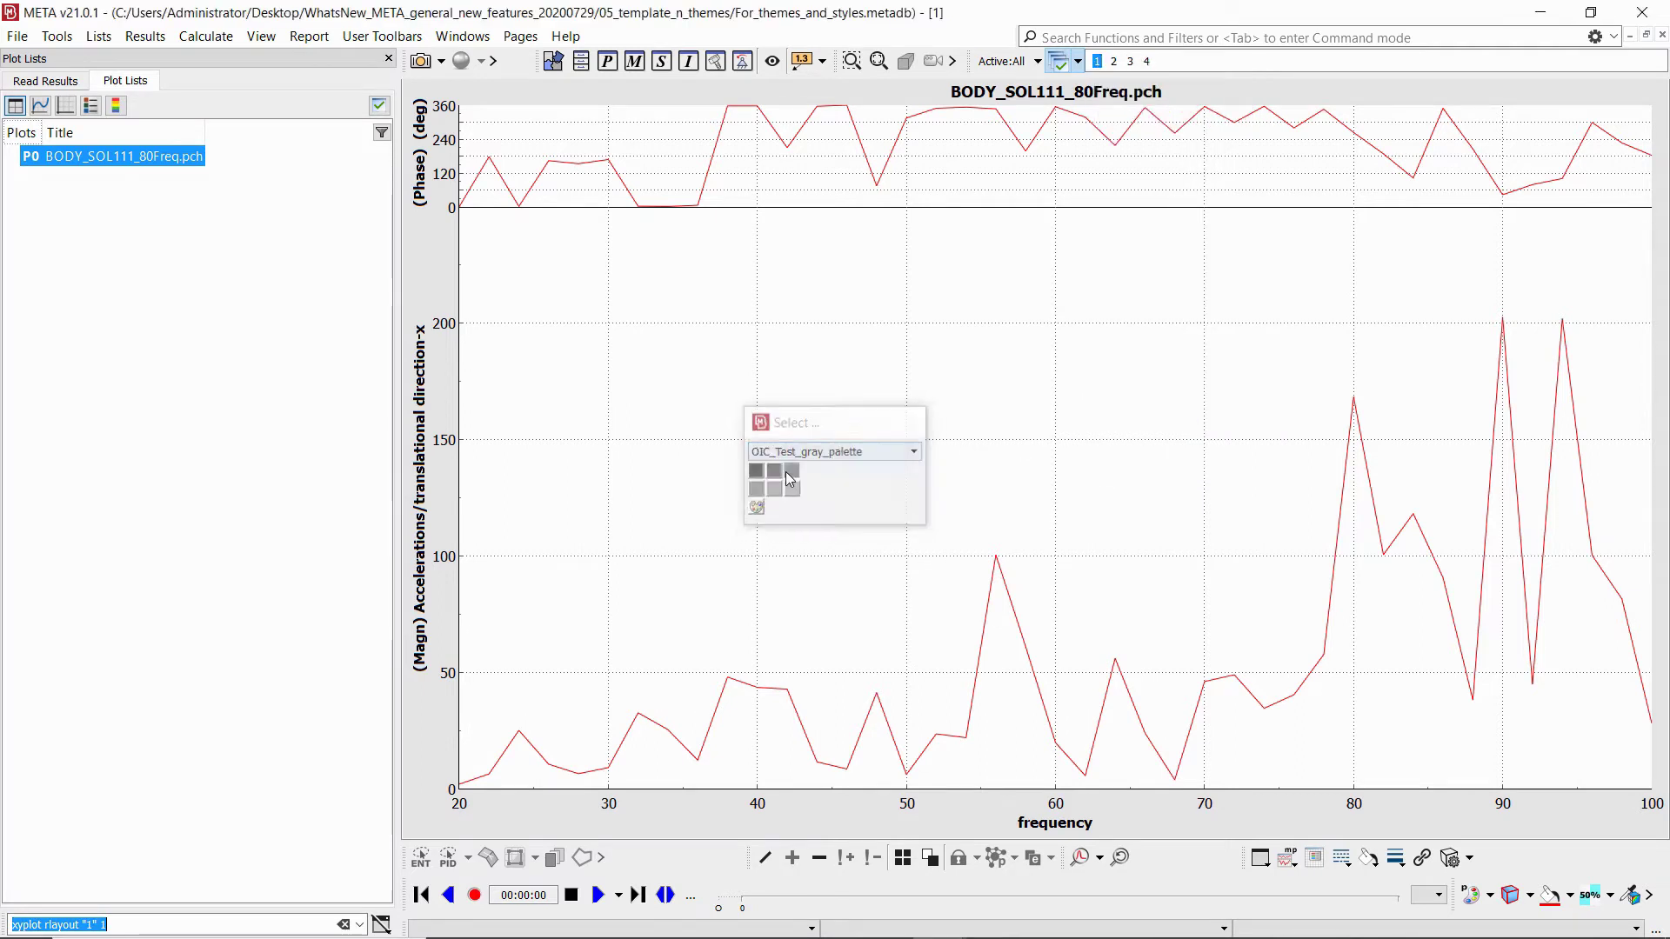
{"action": "left_click", "coordinate": [869, 534]}
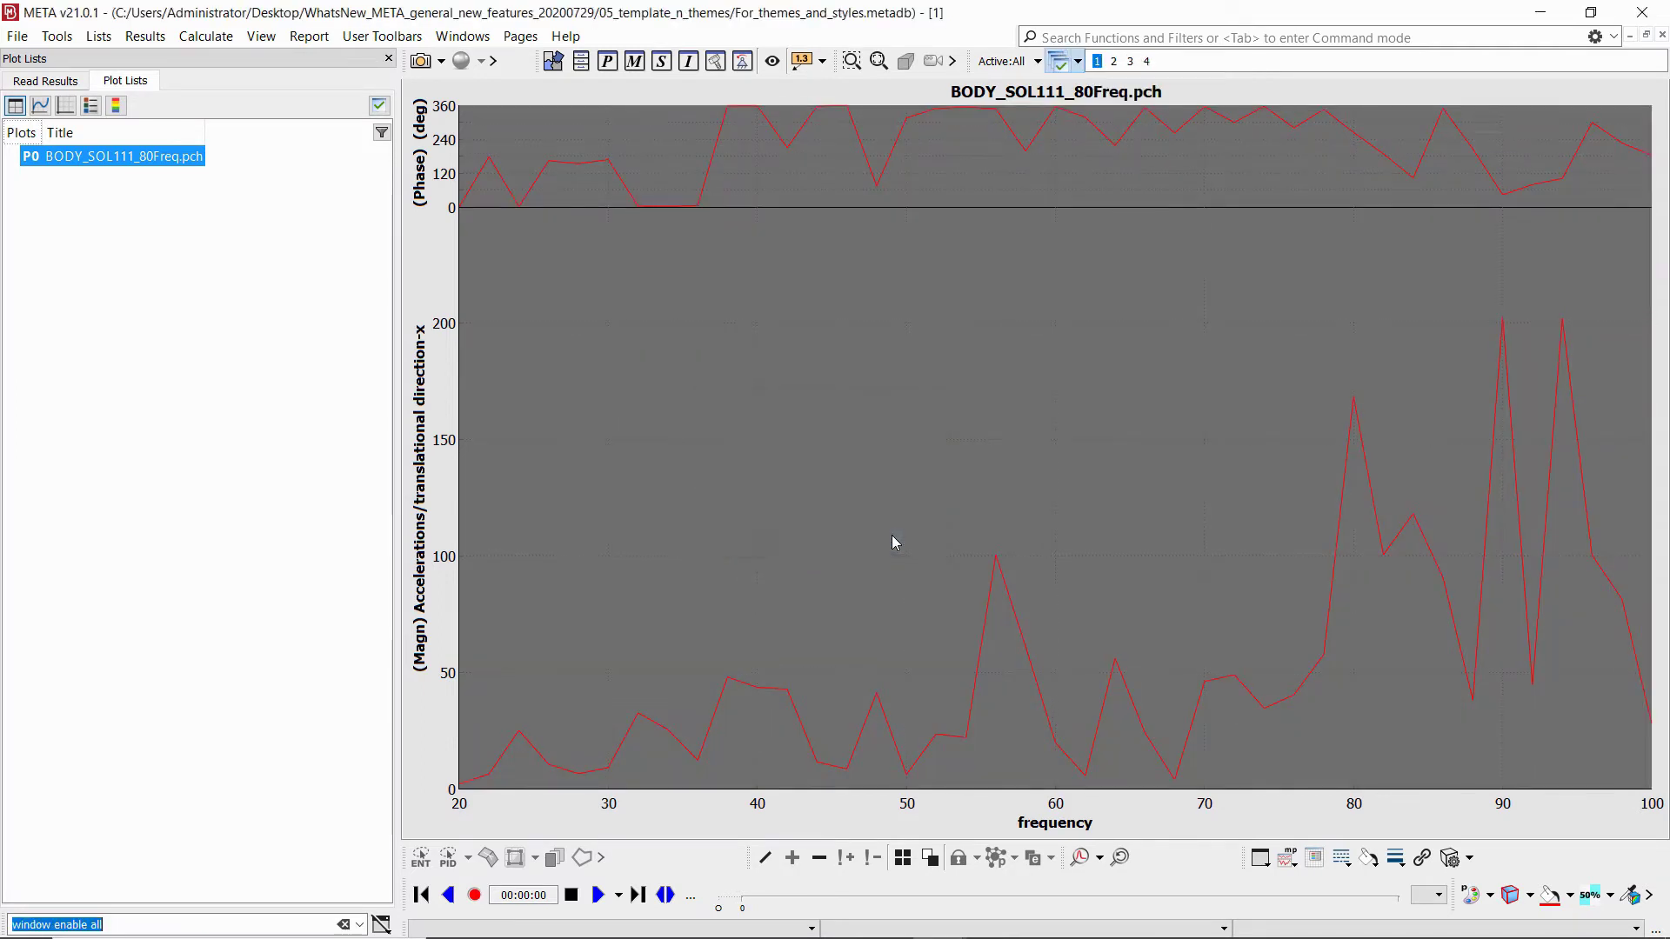
Set the frame color of window 1 to the second dark gray of the OIC_Test_gray_palette.
{"action": "right_click", "coordinate": [1104, 63]}
{"action": "left_click", "coordinate": [1098, 63]}
{"action": "right_click", "coordinate": [1097, 62]}
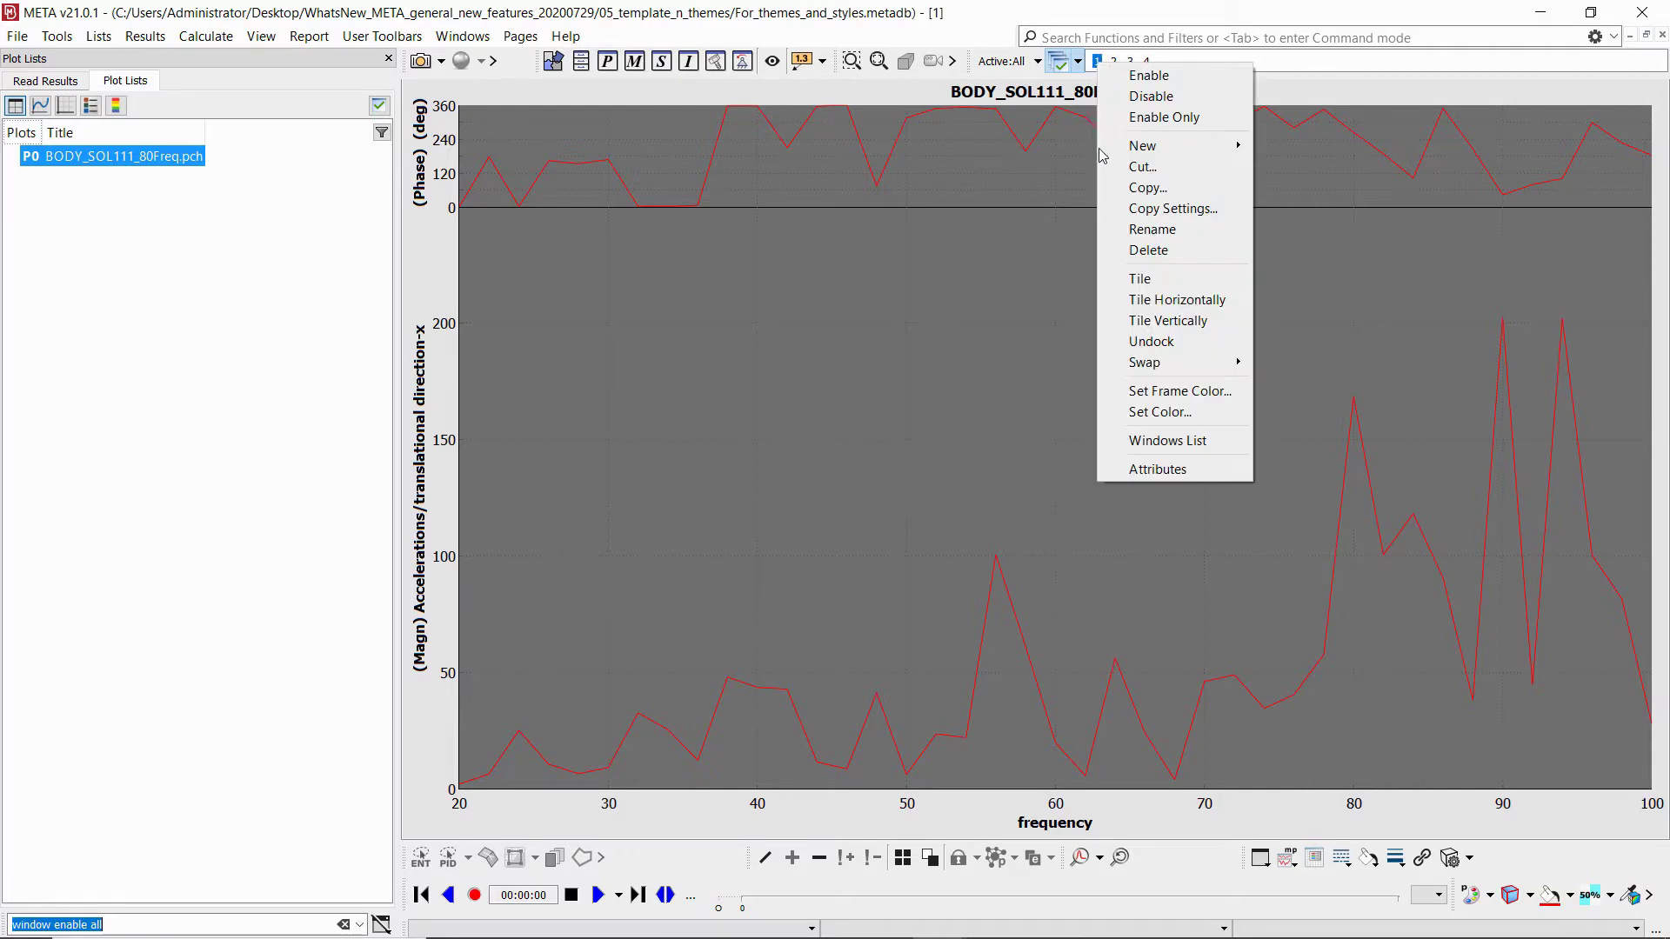
{"action": "left_click", "coordinate": [1140, 388]}
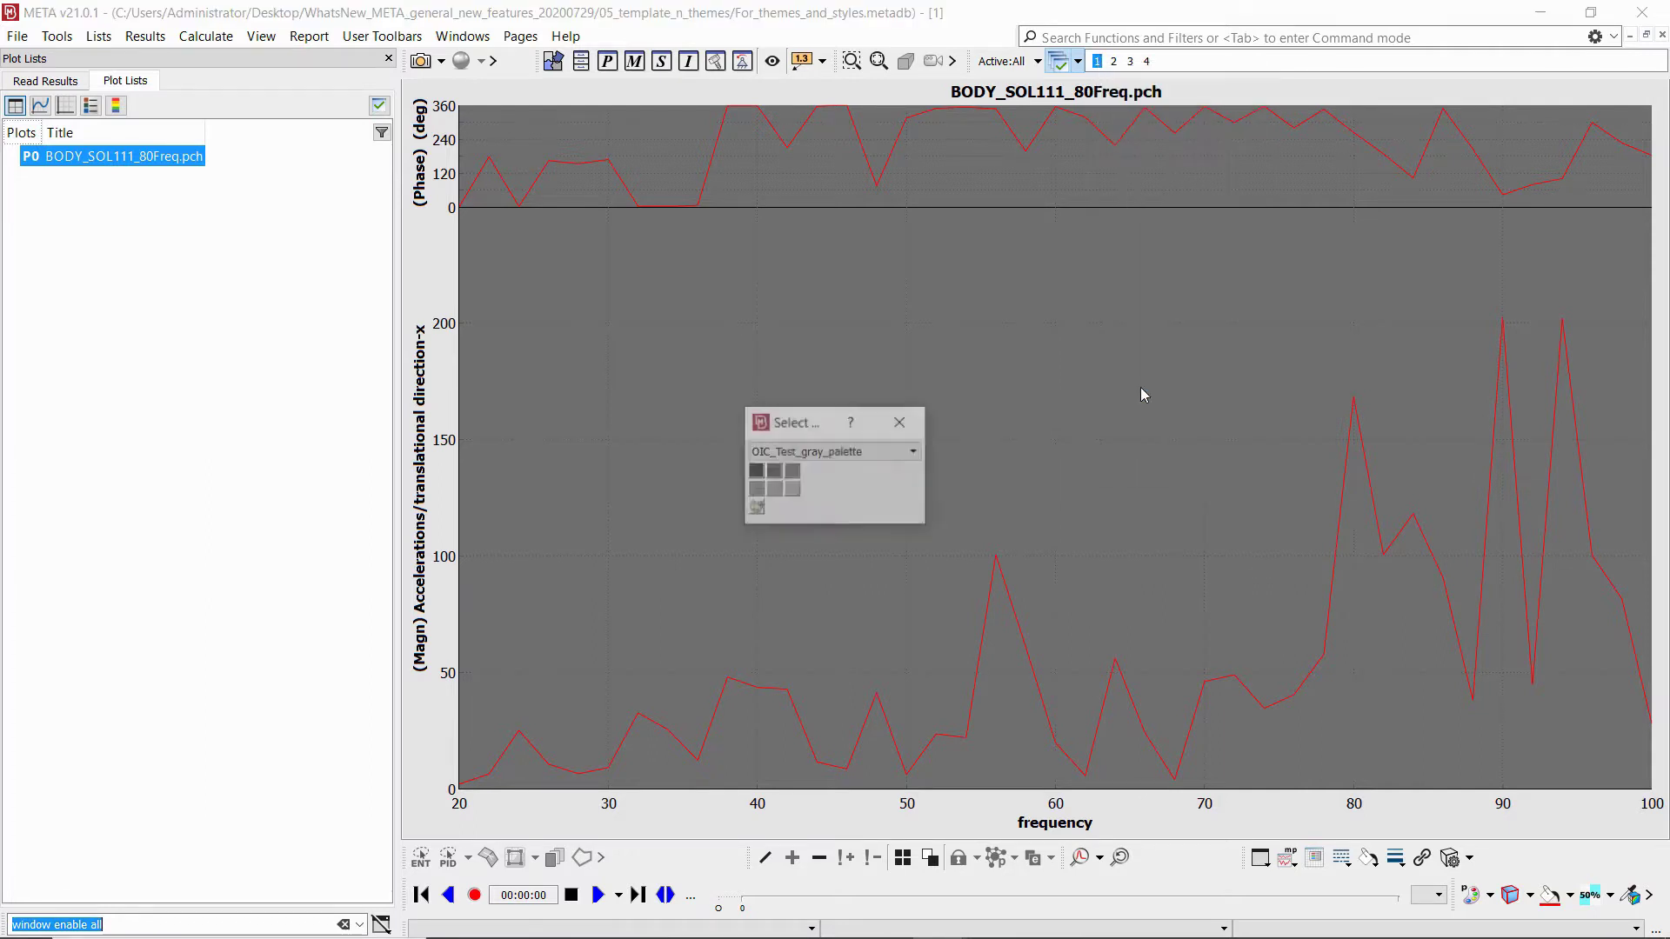
{"action": "left_click", "coordinate": [773, 471]}
{"action": "left_click", "coordinate": [908, 516]}
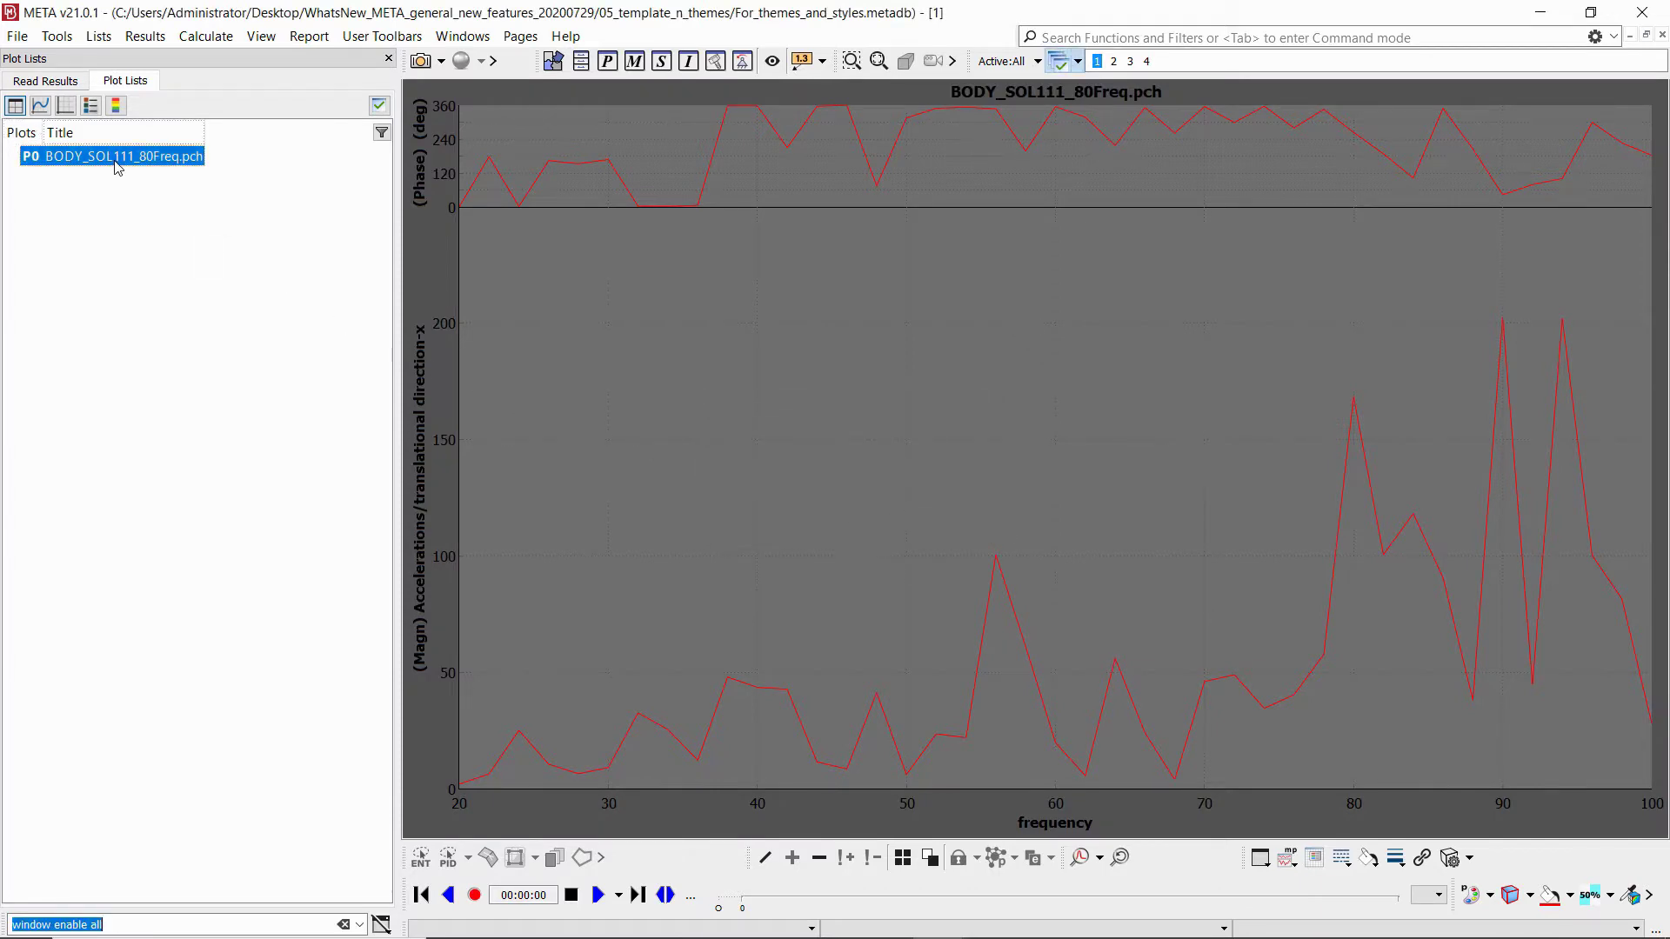
Give plot P0 solid major grid lines and color them with the lightest gray of the OIC_Test_gray_palette.
{"action": "double_click", "coordinate": [68, 162]}
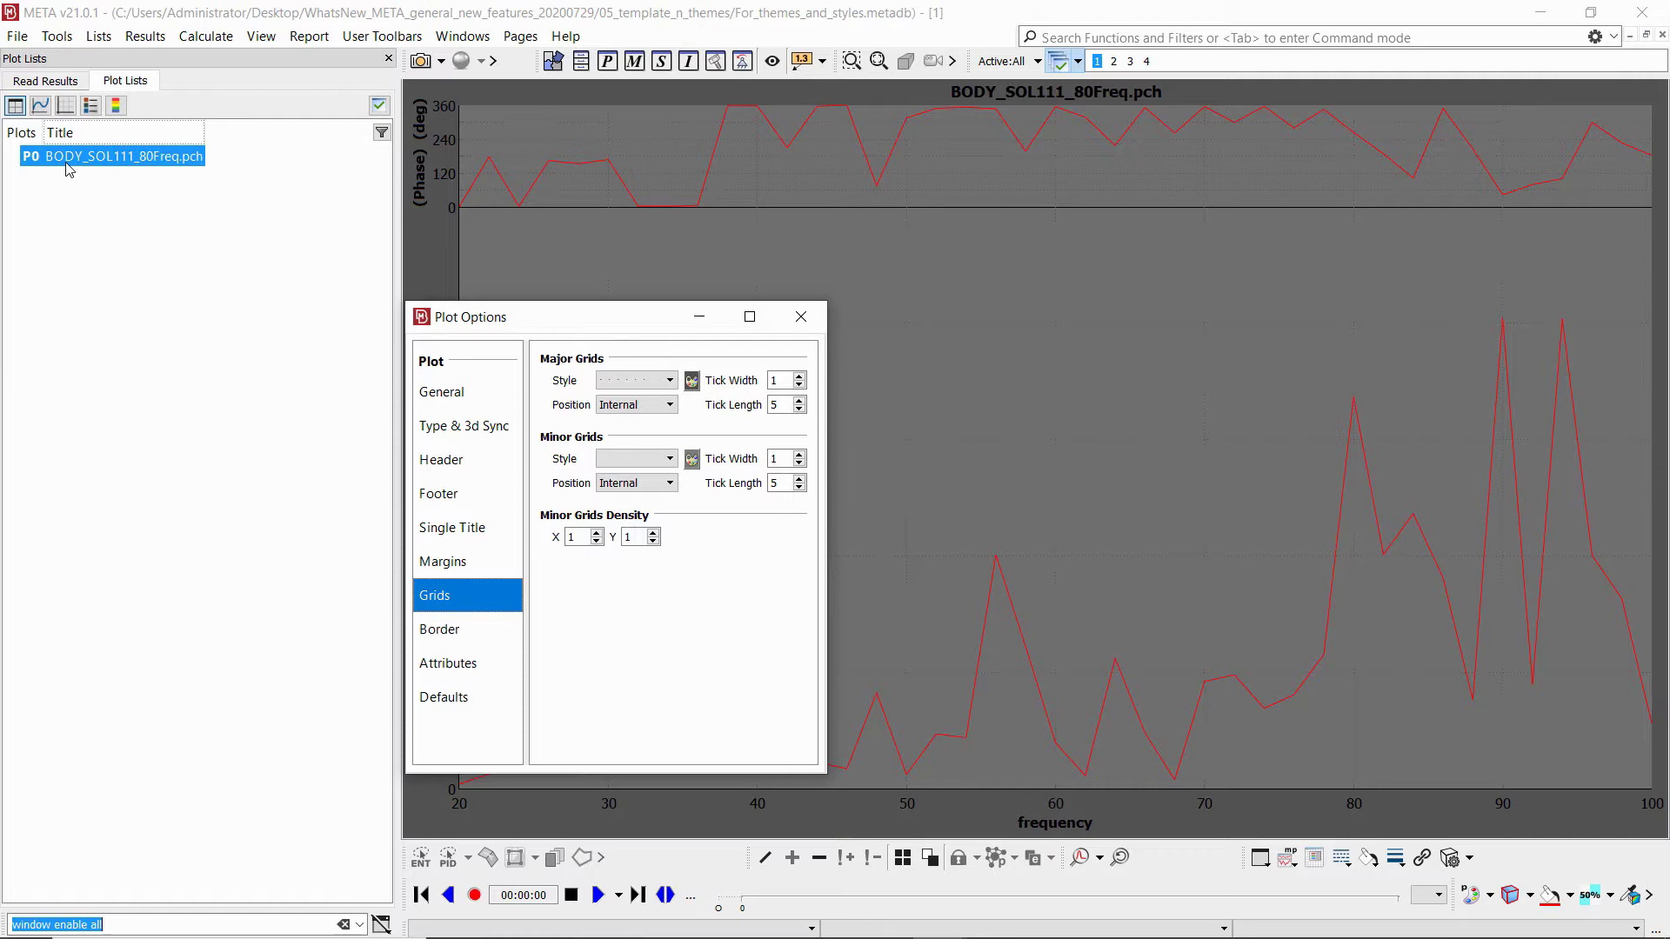
{"action": "left_click", "coordinate": [623, 381]}
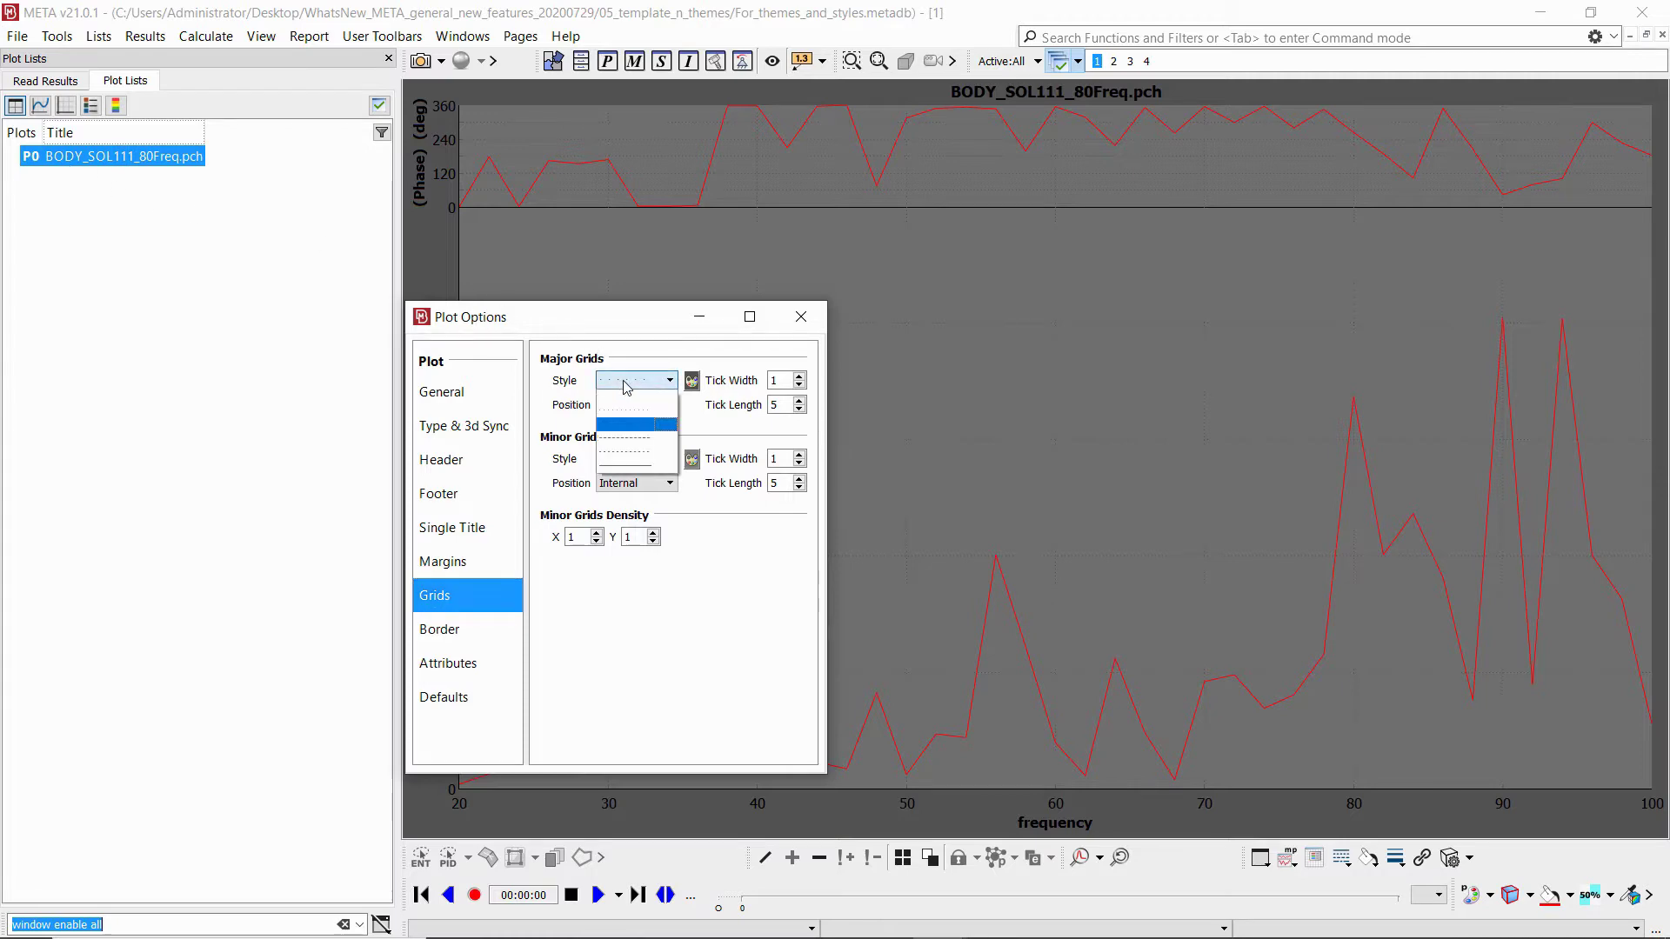
{"action": "left_click", "coordinate": [632, 464]}
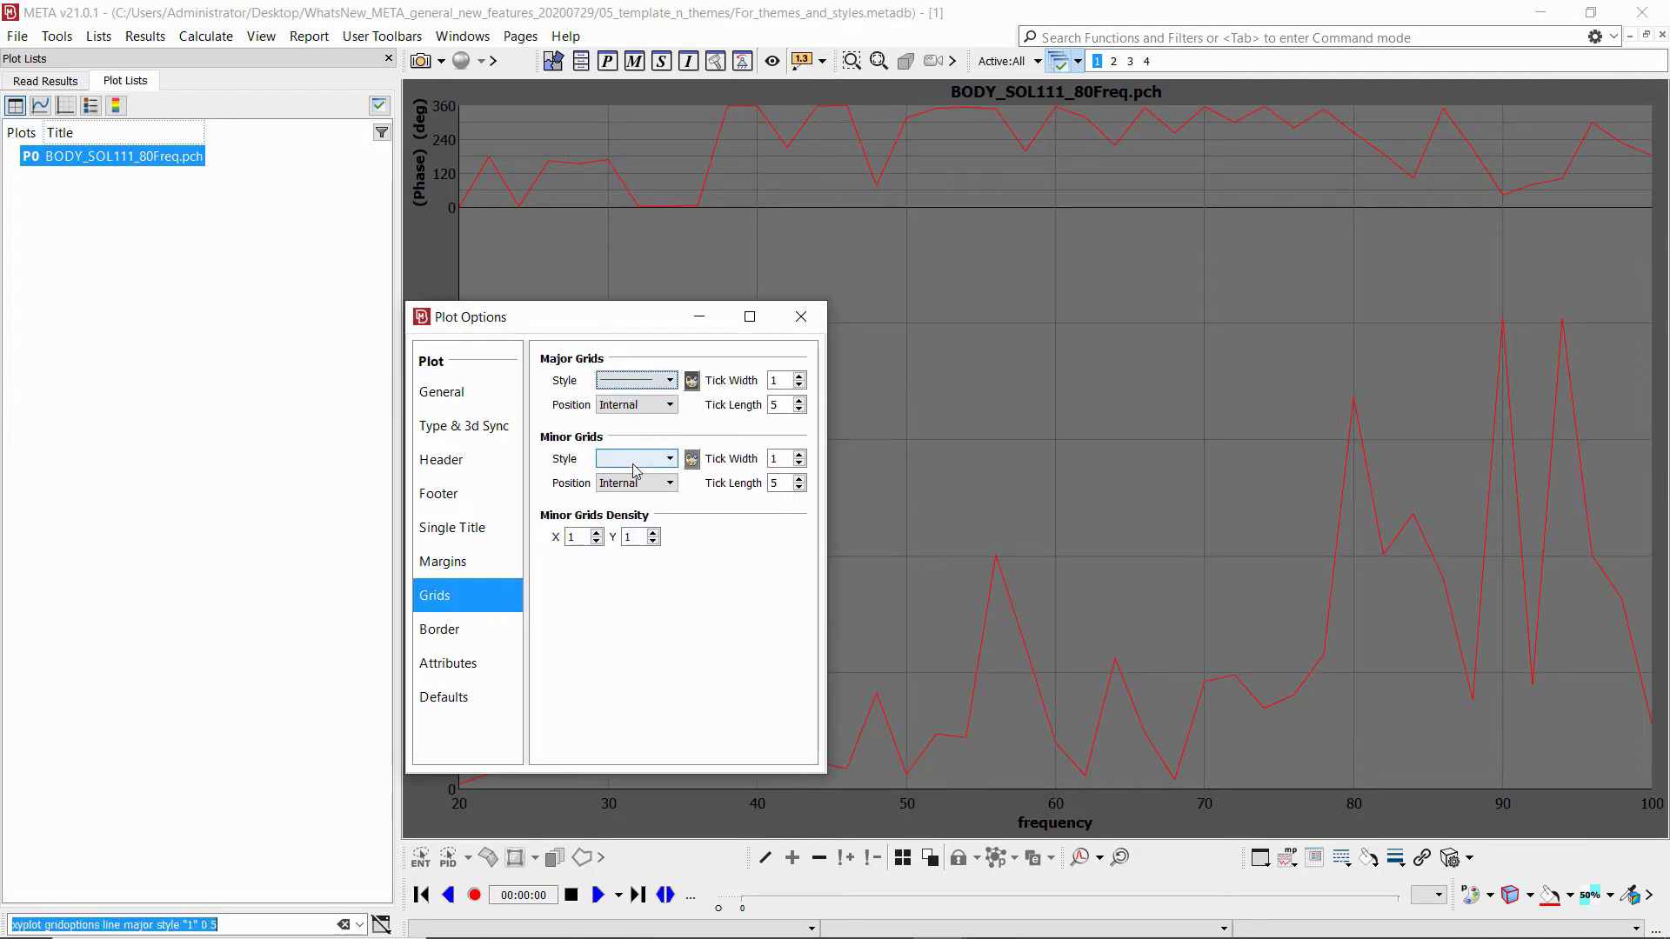
{"action": "left_click", "coordinate": [692, 381]}
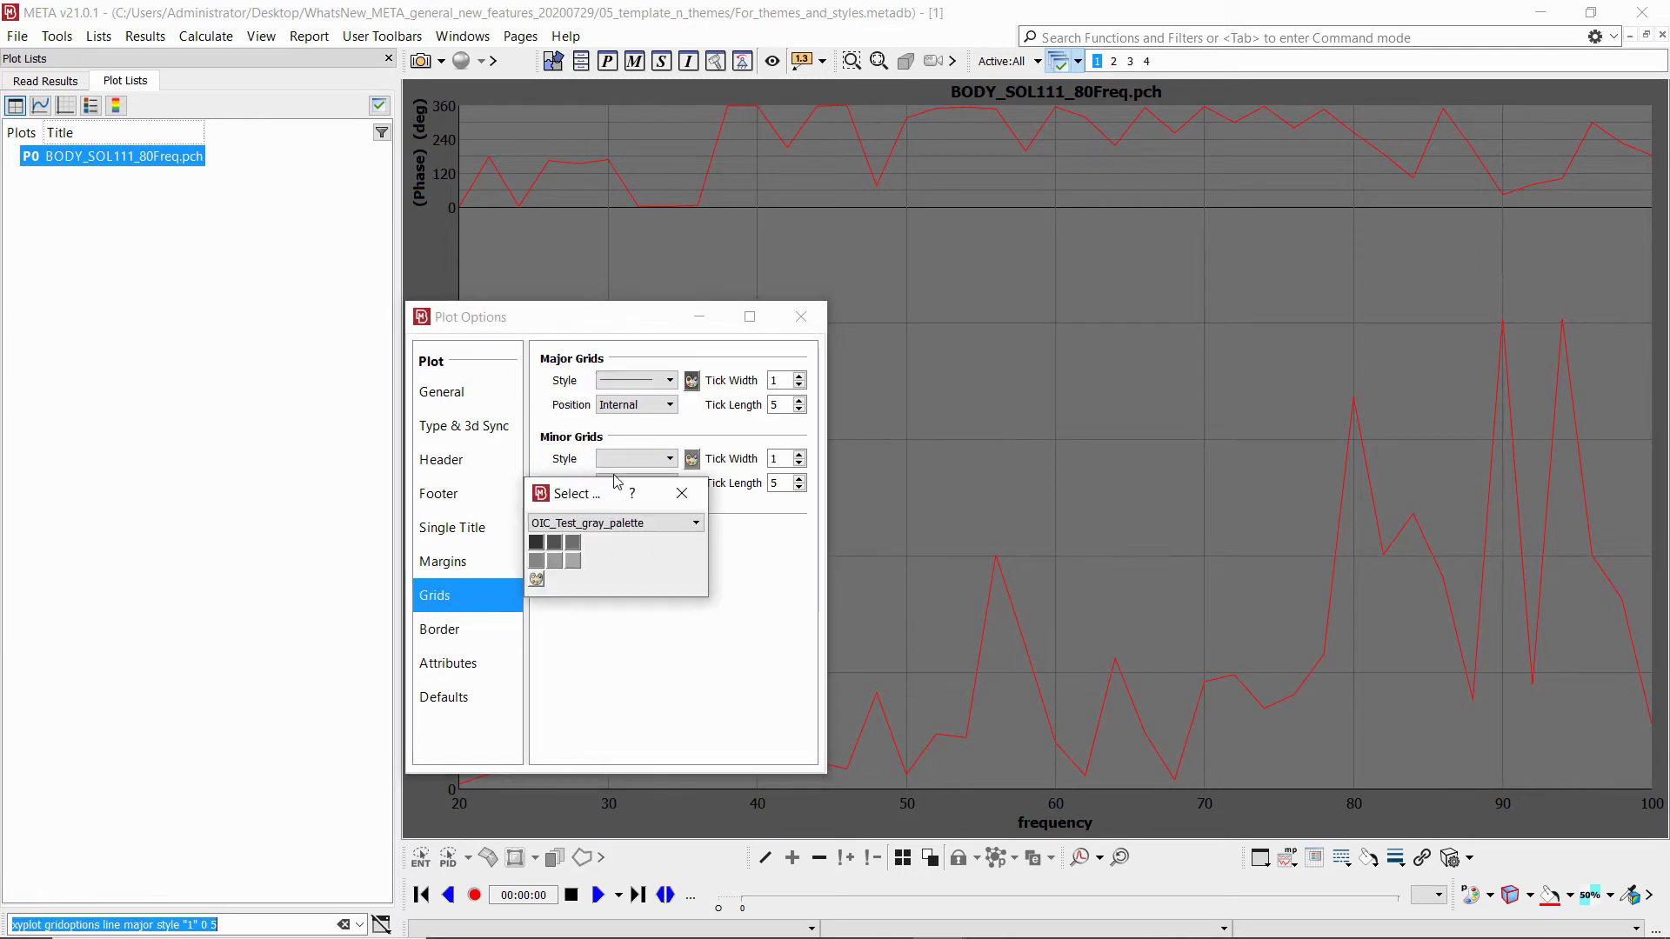
{"action": "left_click", "coordinate": [573, 562]}
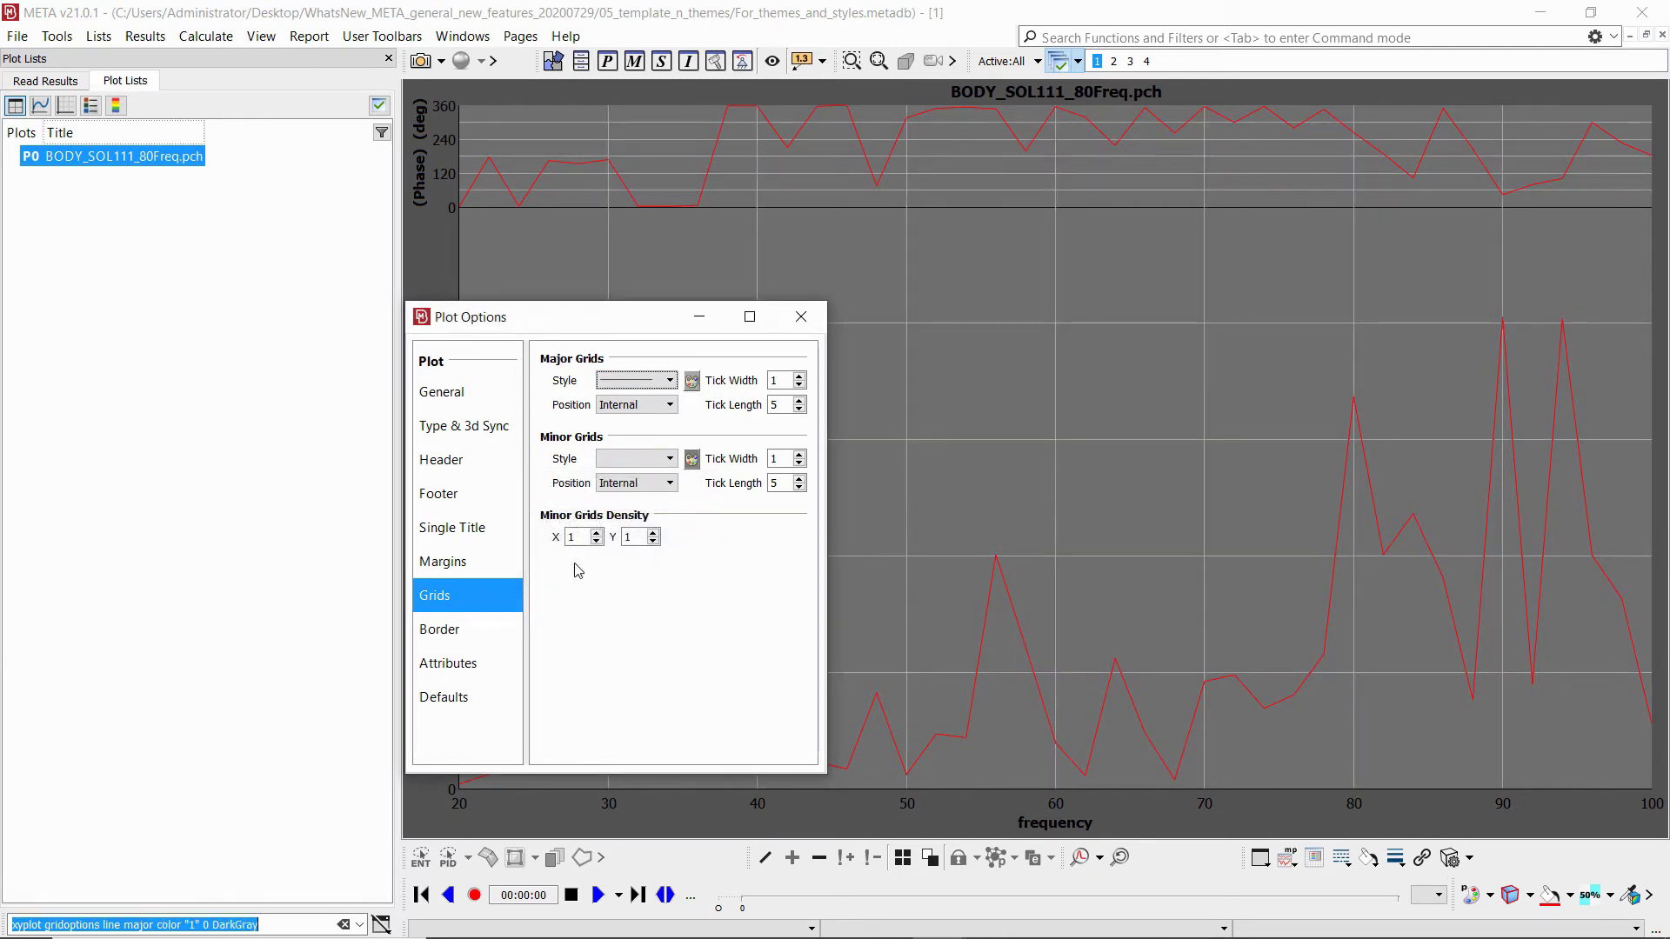
Set the header color of plot P0 to white and its font size to 14.
{"action": "left_click", "coordinate": [472, 467]}
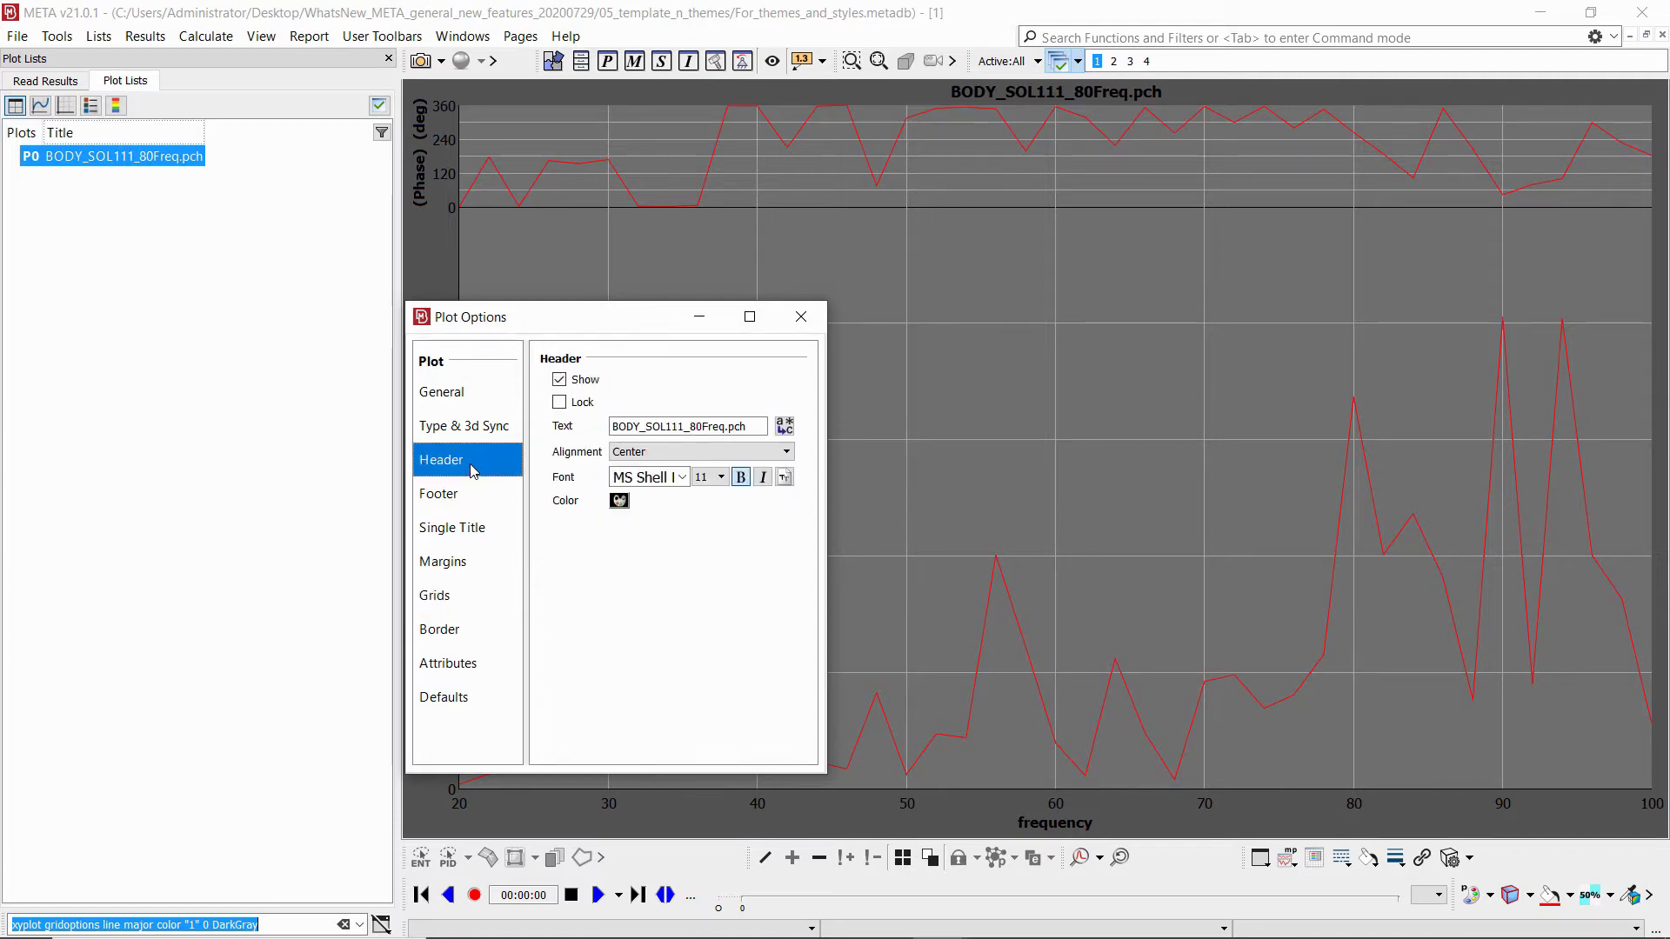
{"action": "left_click", "coordinate": [620, 501]}
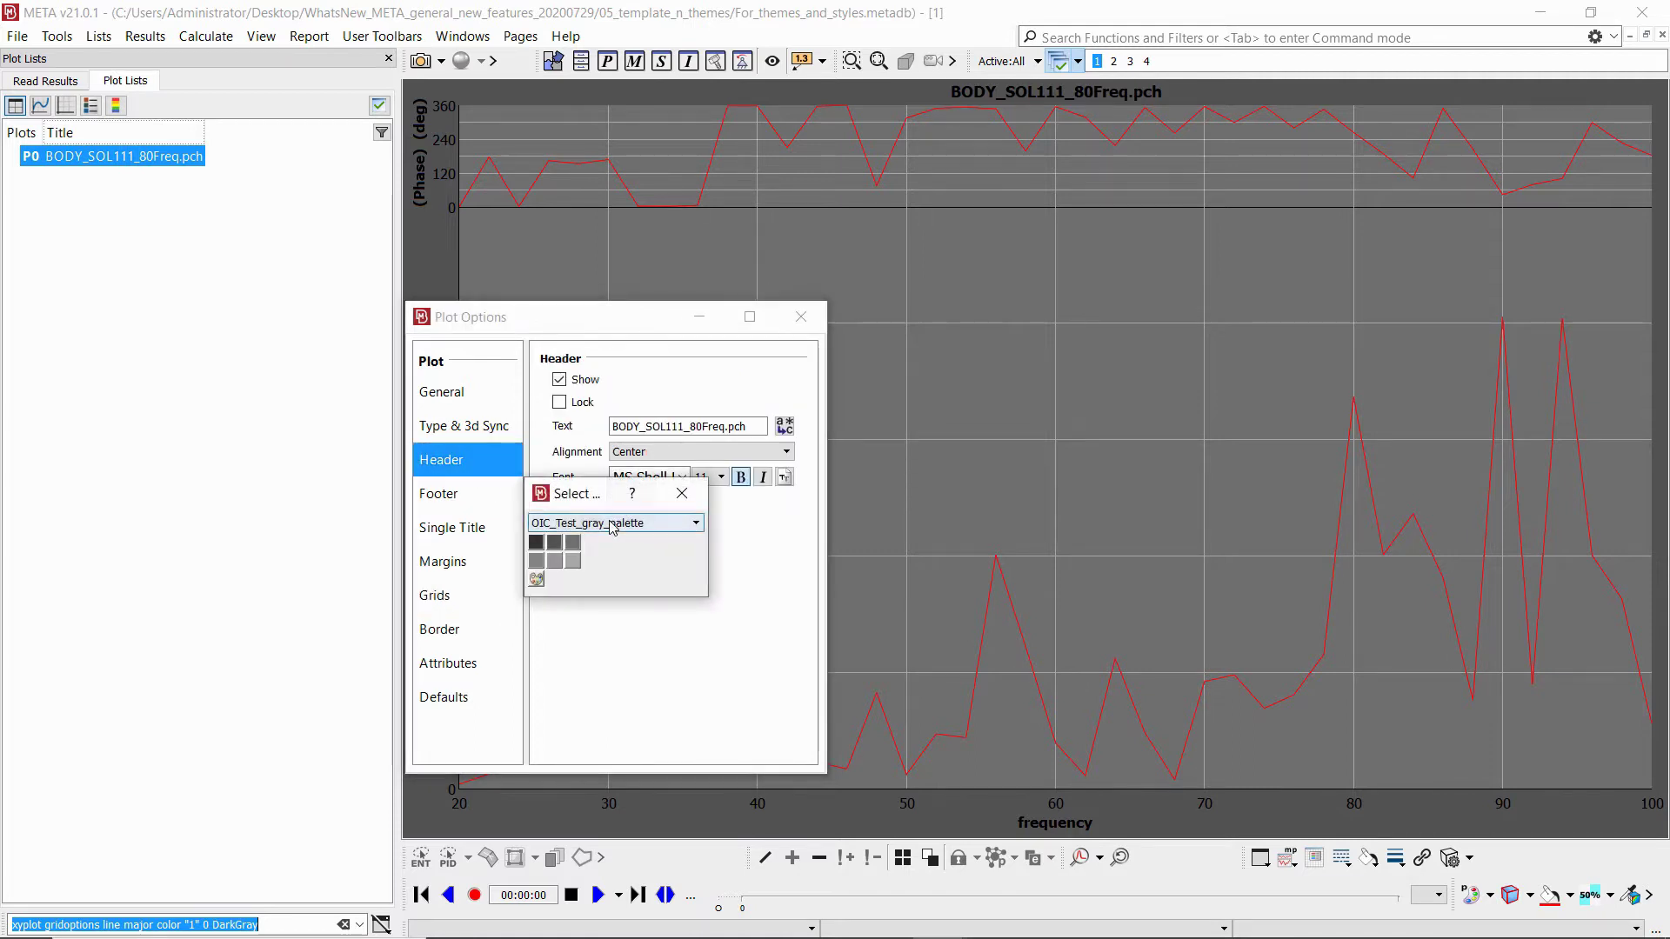
{"action": "scroll", "coordinate": [613, 527], "scroll_direction": "up", "scroll_amount": 1}
{"action": "left_click", "coordinate": [543, 548]}
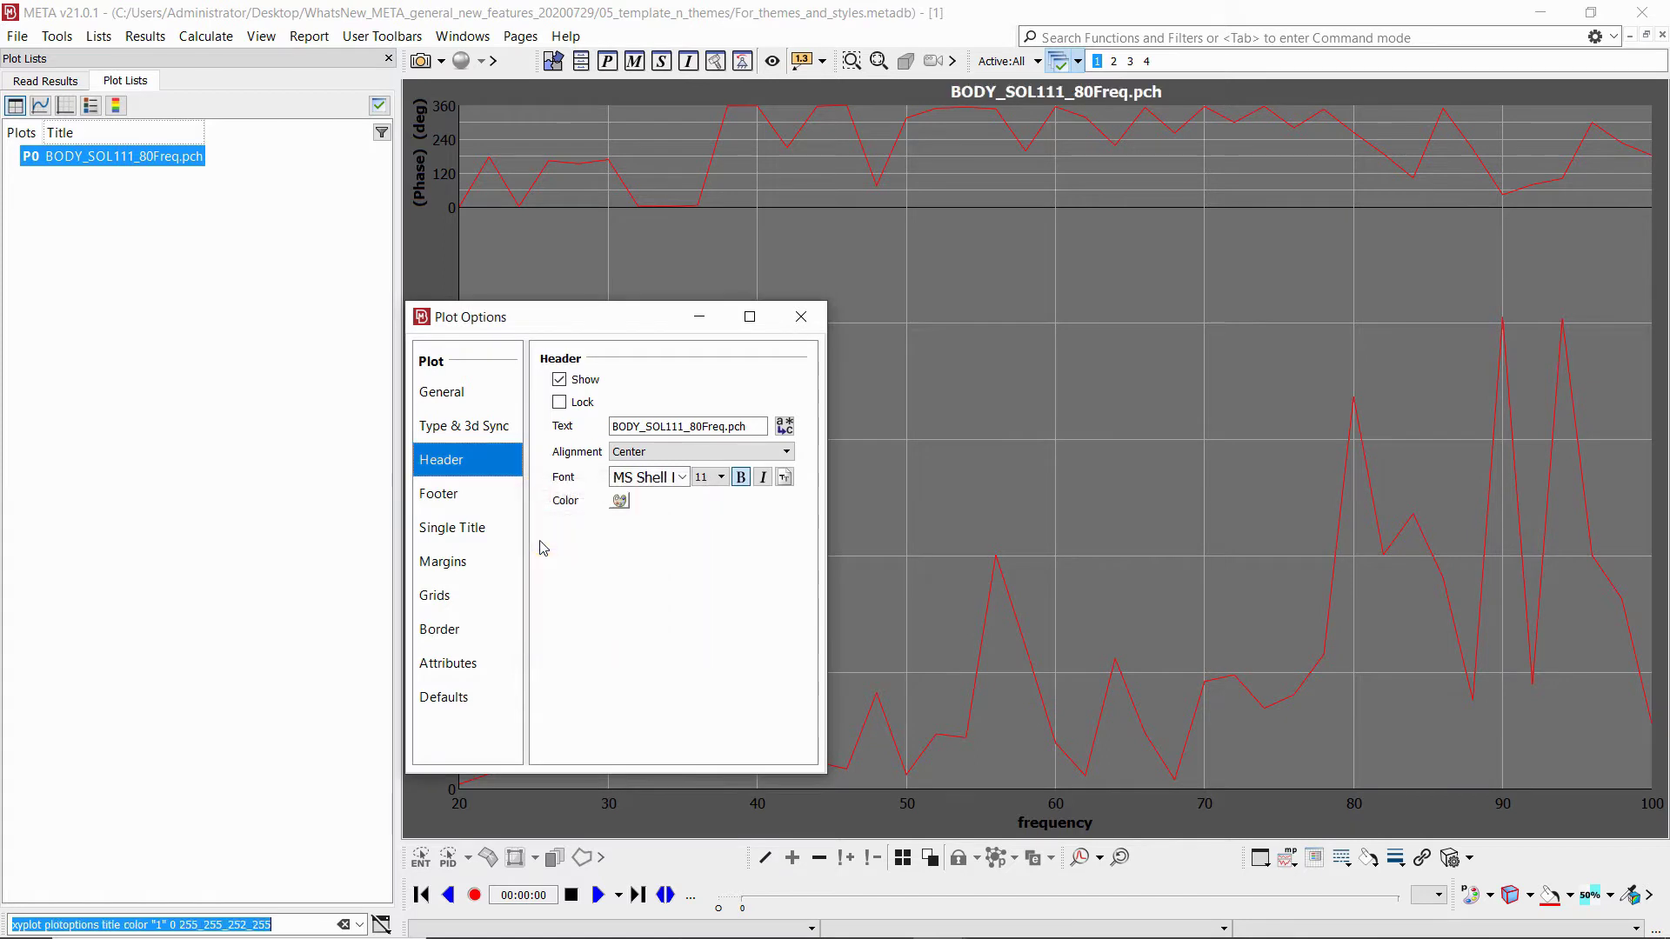
{"action": "left_click", "coordinate": [722, 481]}
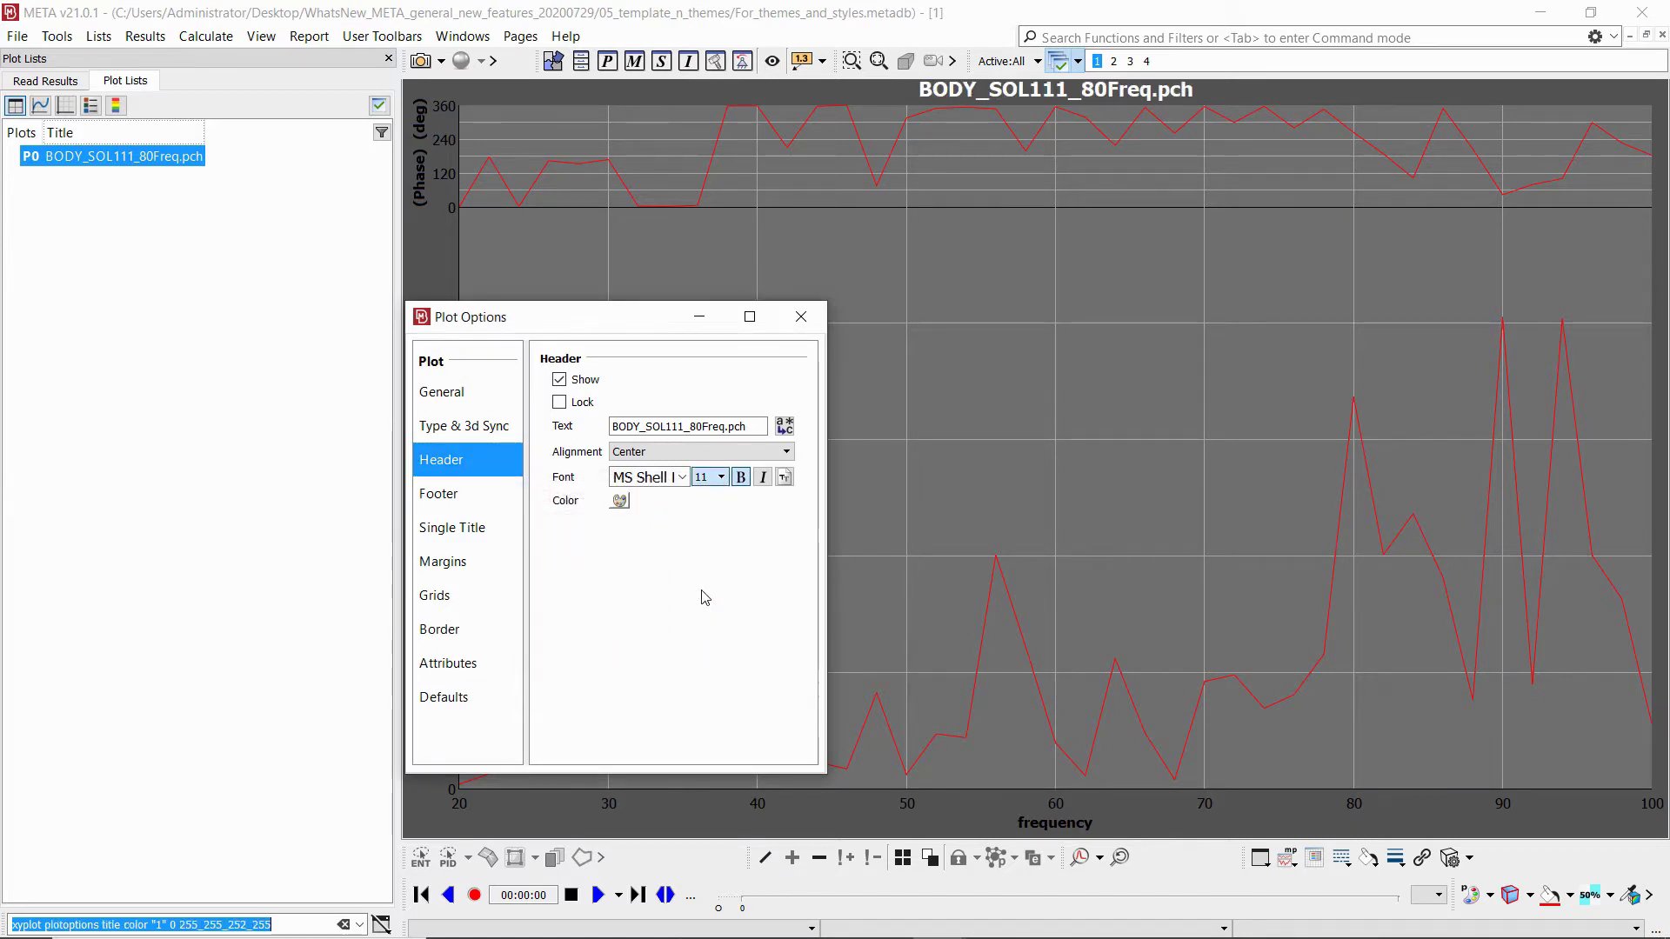
{"action": "left_click", "coordinate": [701, 591]}
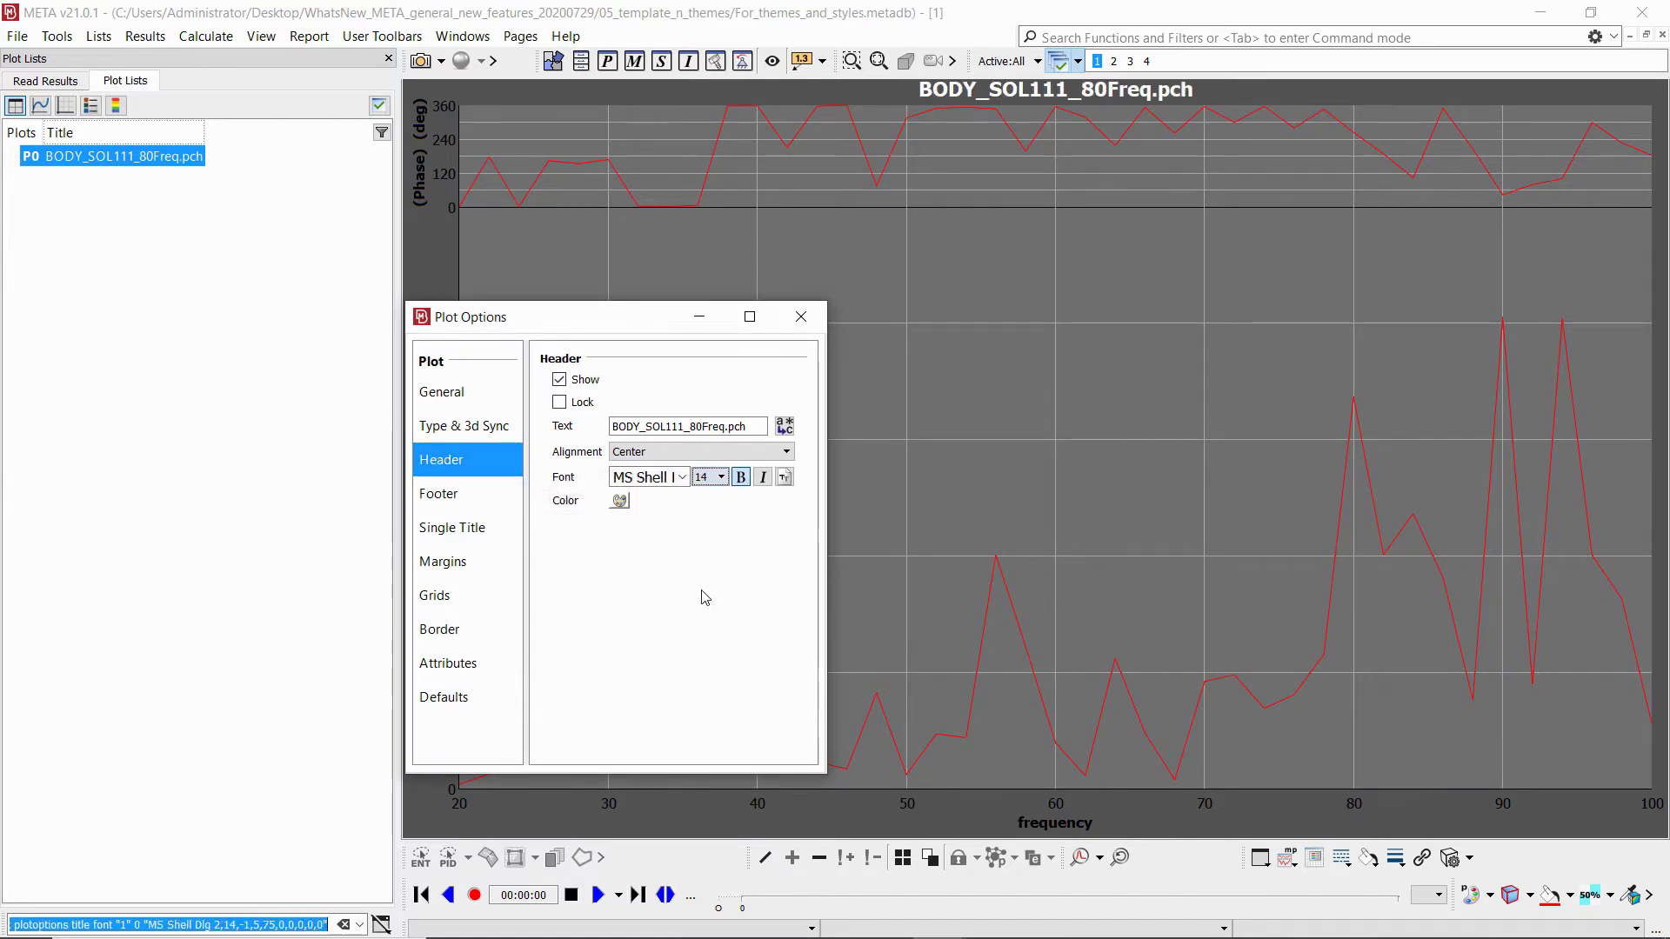
{"action": "left_click", "coordinate": [801, 317]}
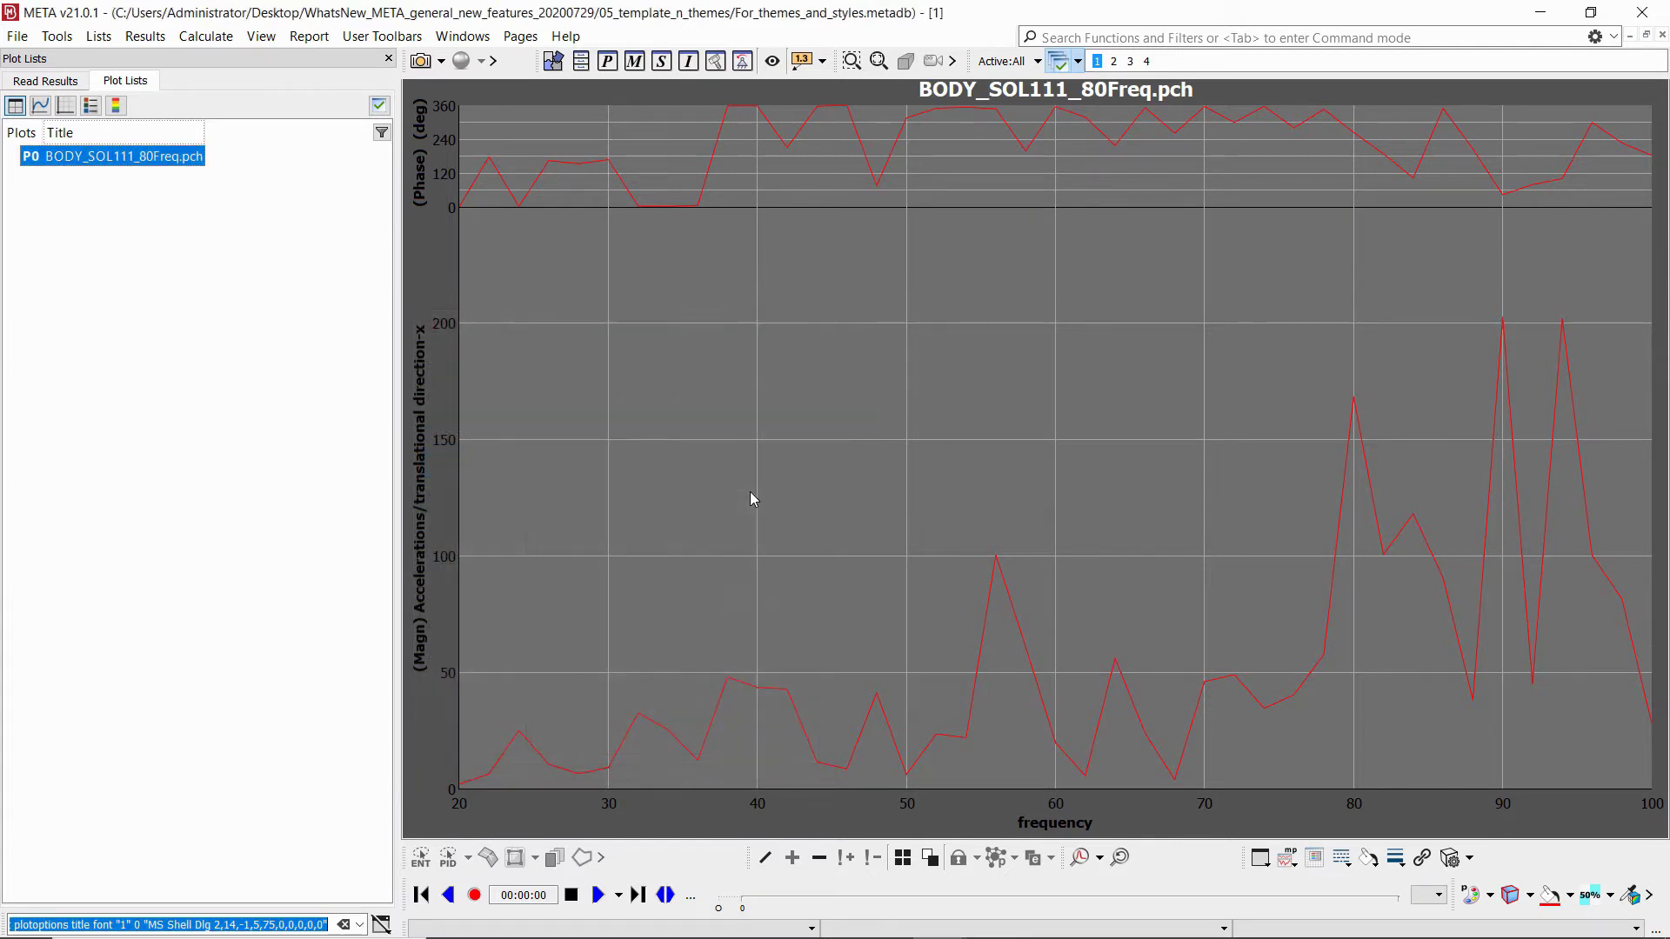
Set the titles of all three axes (X0, Y0 and YC0) to white with font size 12.
{"action": "left_click", "coordinate": [65, 106]}
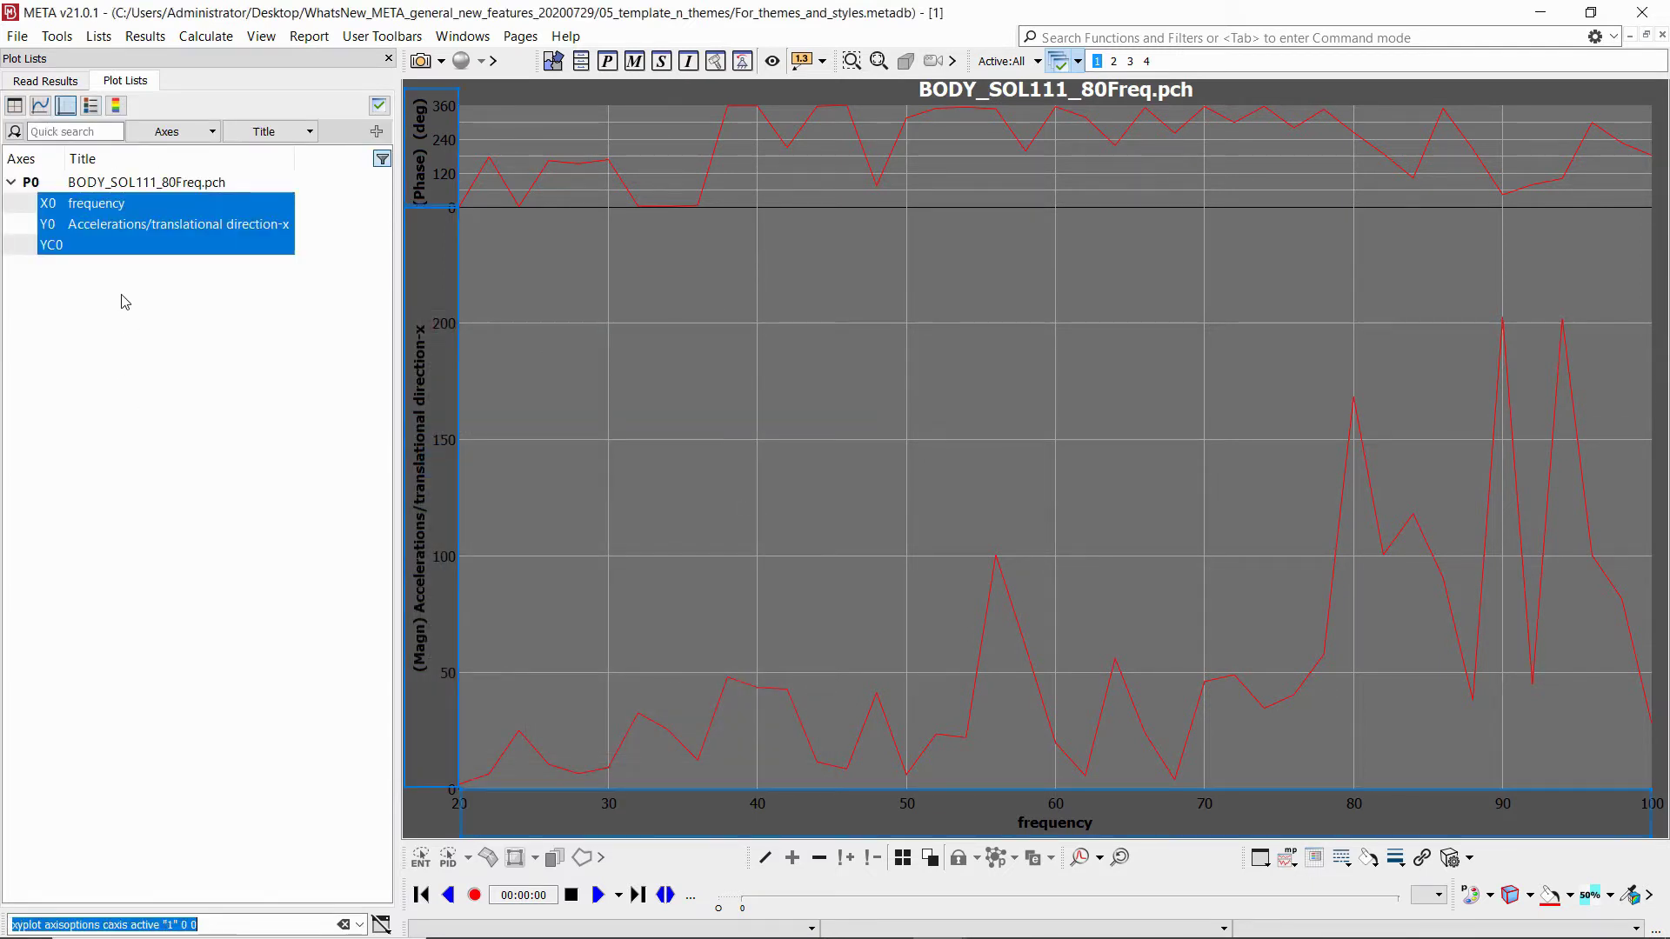
{"action": "right_click", "coordinate": [122, 245]}
{"action": "left_click", "coordinate": [189, 356]}
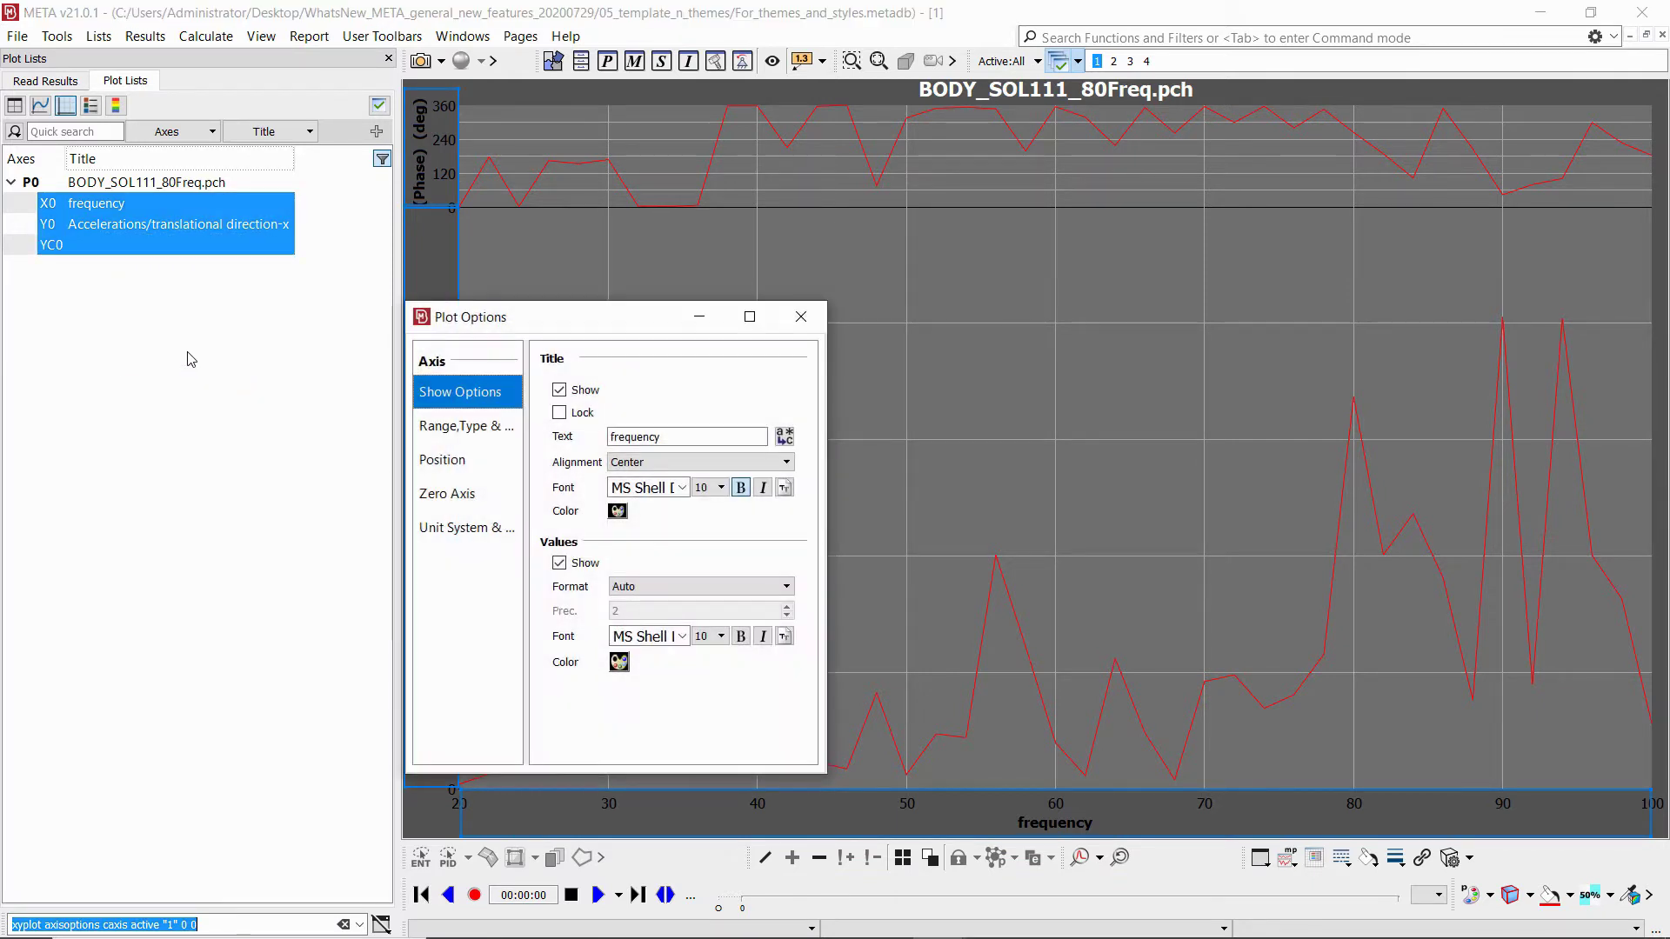
{"action": "left_click", "coordinate": [618, 510]}
{"action": "left_click", "coordinate": [548, 510]}
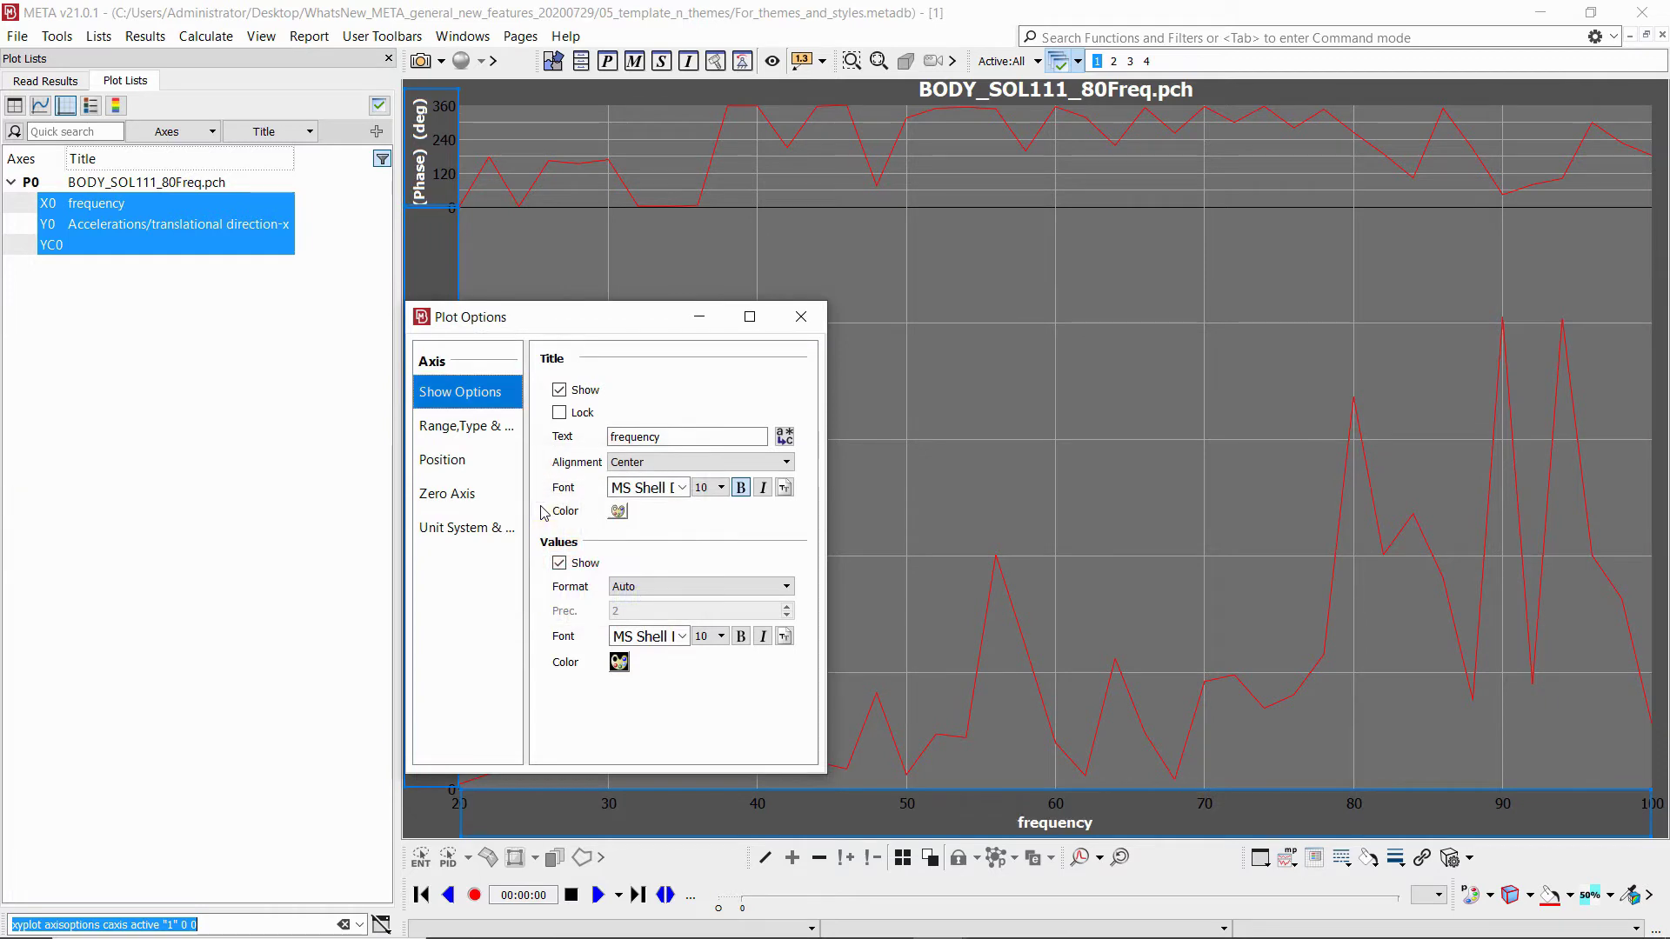
{"action": "left_click", "coordinate": [723, 489]}
{"action": "left_click", "coordinate": [701, 587]}
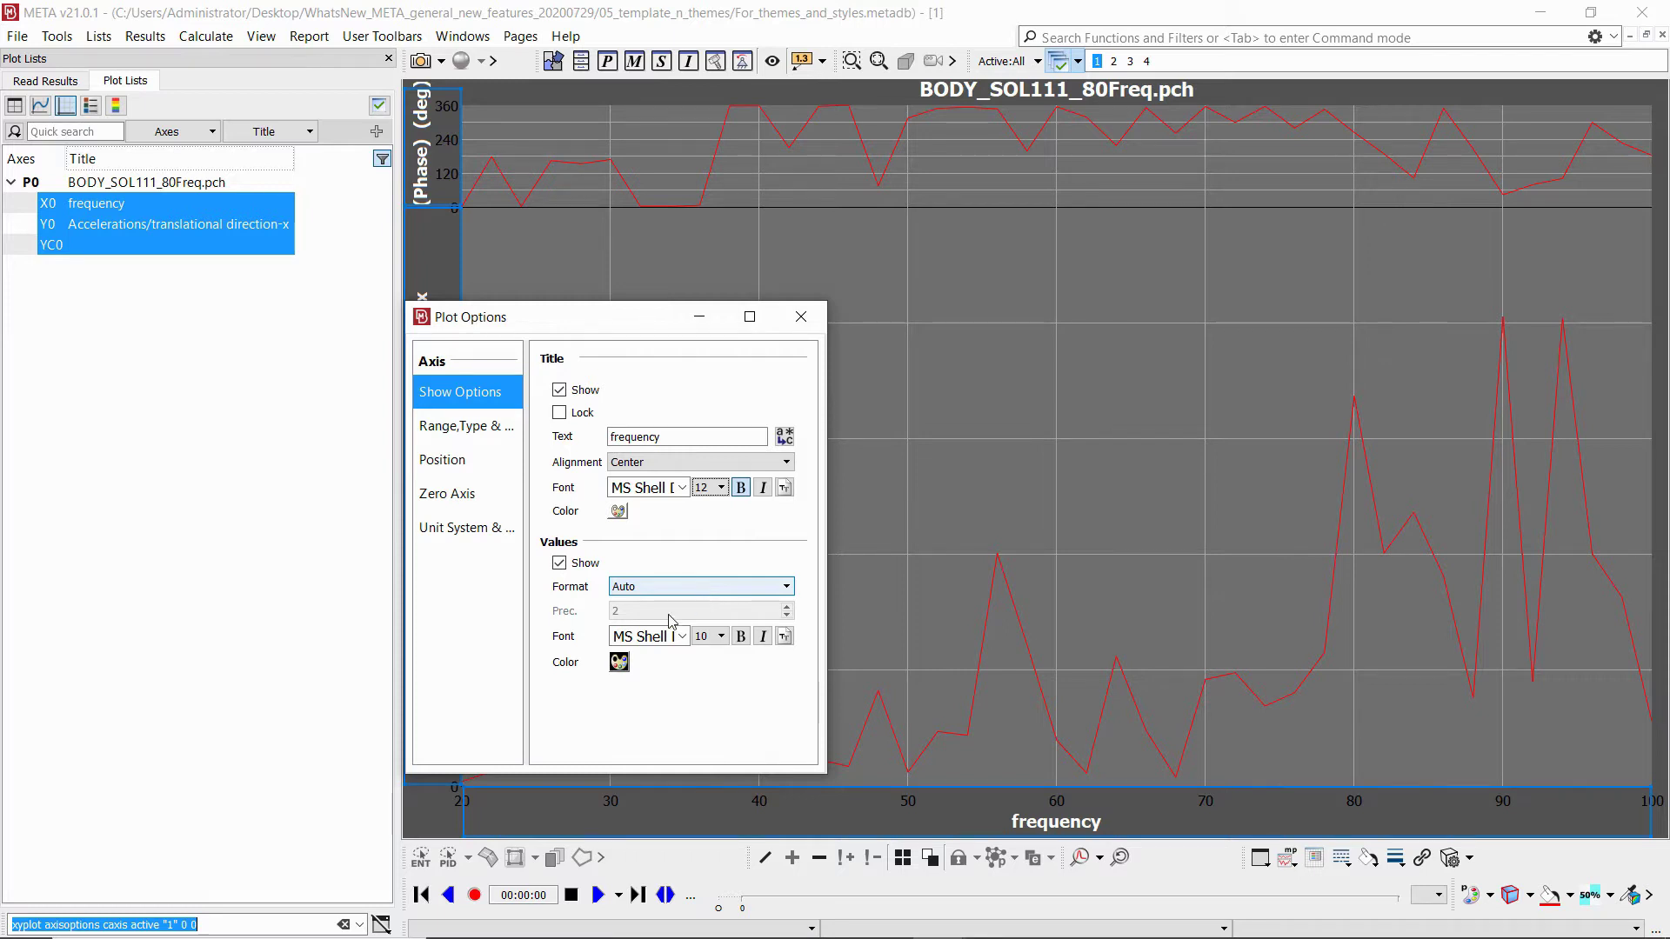
Set the color of the values on all three axes to the white swatch of the Spectral palette.
{"action": "left_click", "coordinate": [619, 662]}
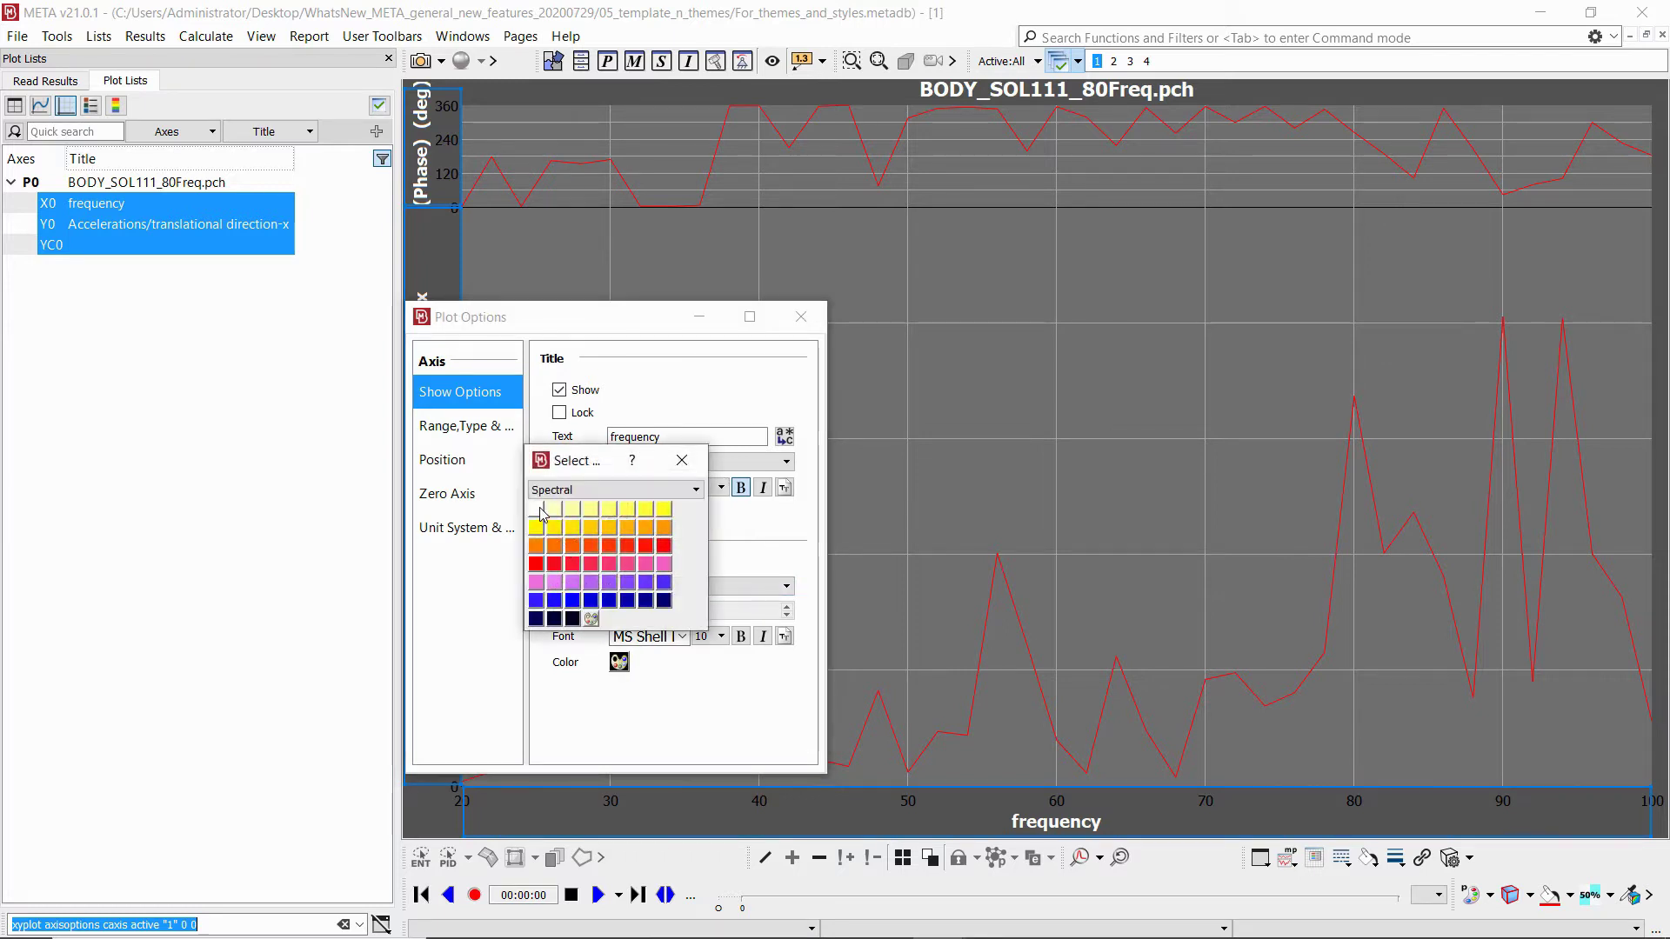
{"action": "left_click", "coordinate": [539, 511]}
{"action": "left_click", "coordinate": [799, 317]}
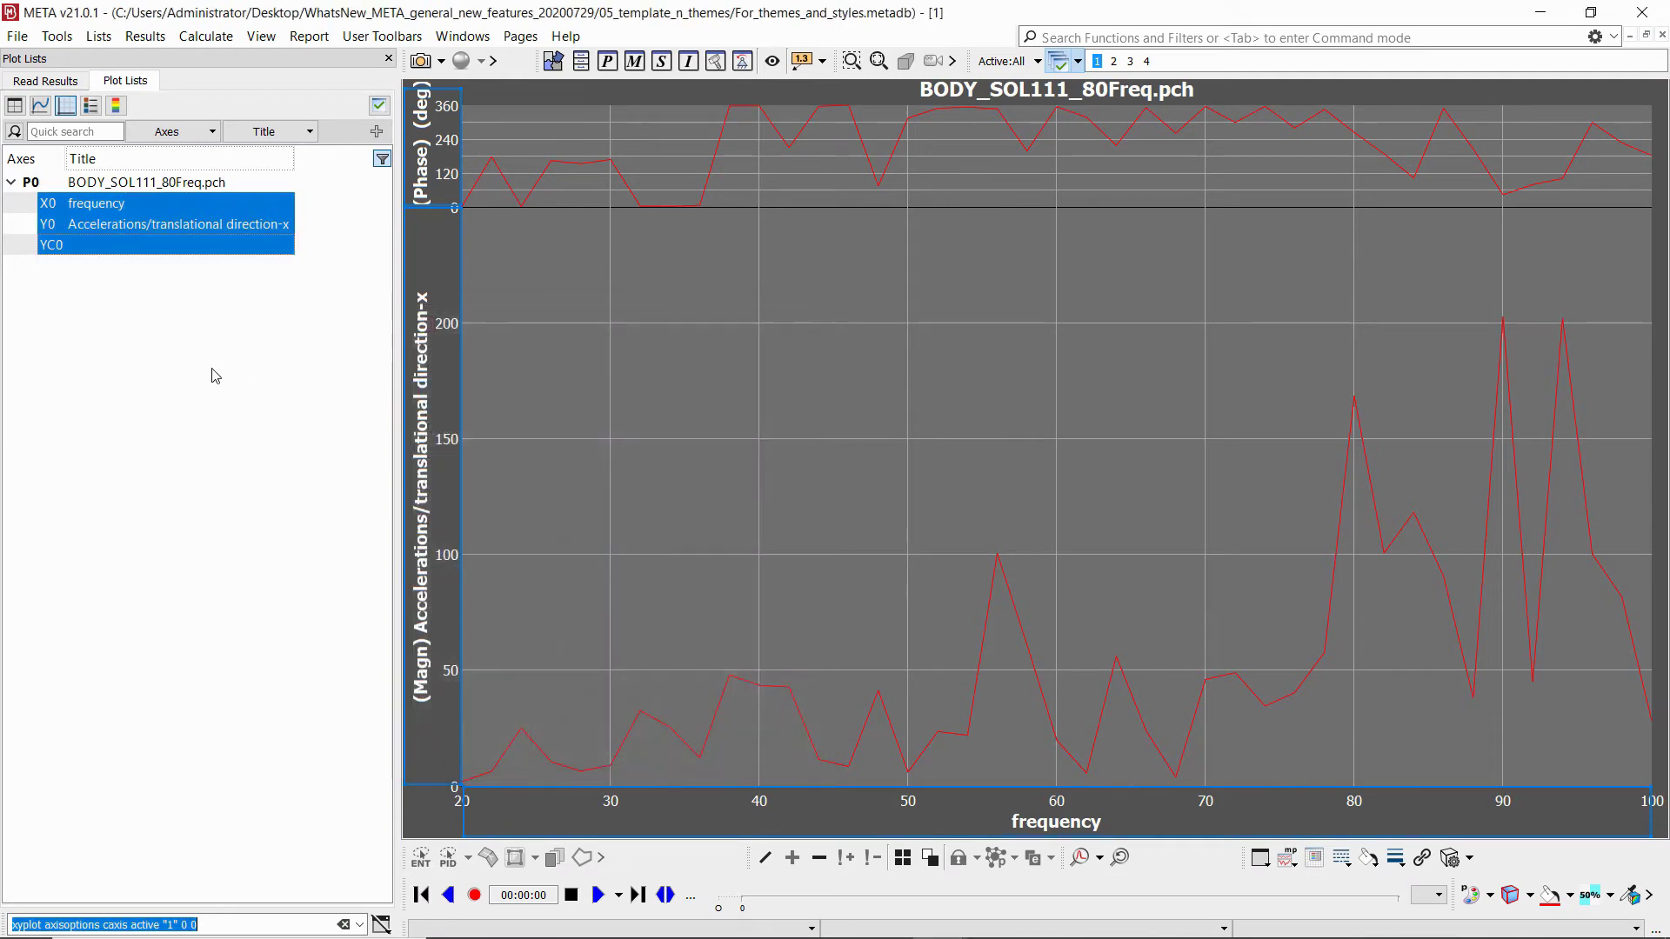
Give the Accelerations Translational Direction-X curve a dashed line style and increase its line width by 2.
{"action": "left_click", "coordinate": [40, 105]}
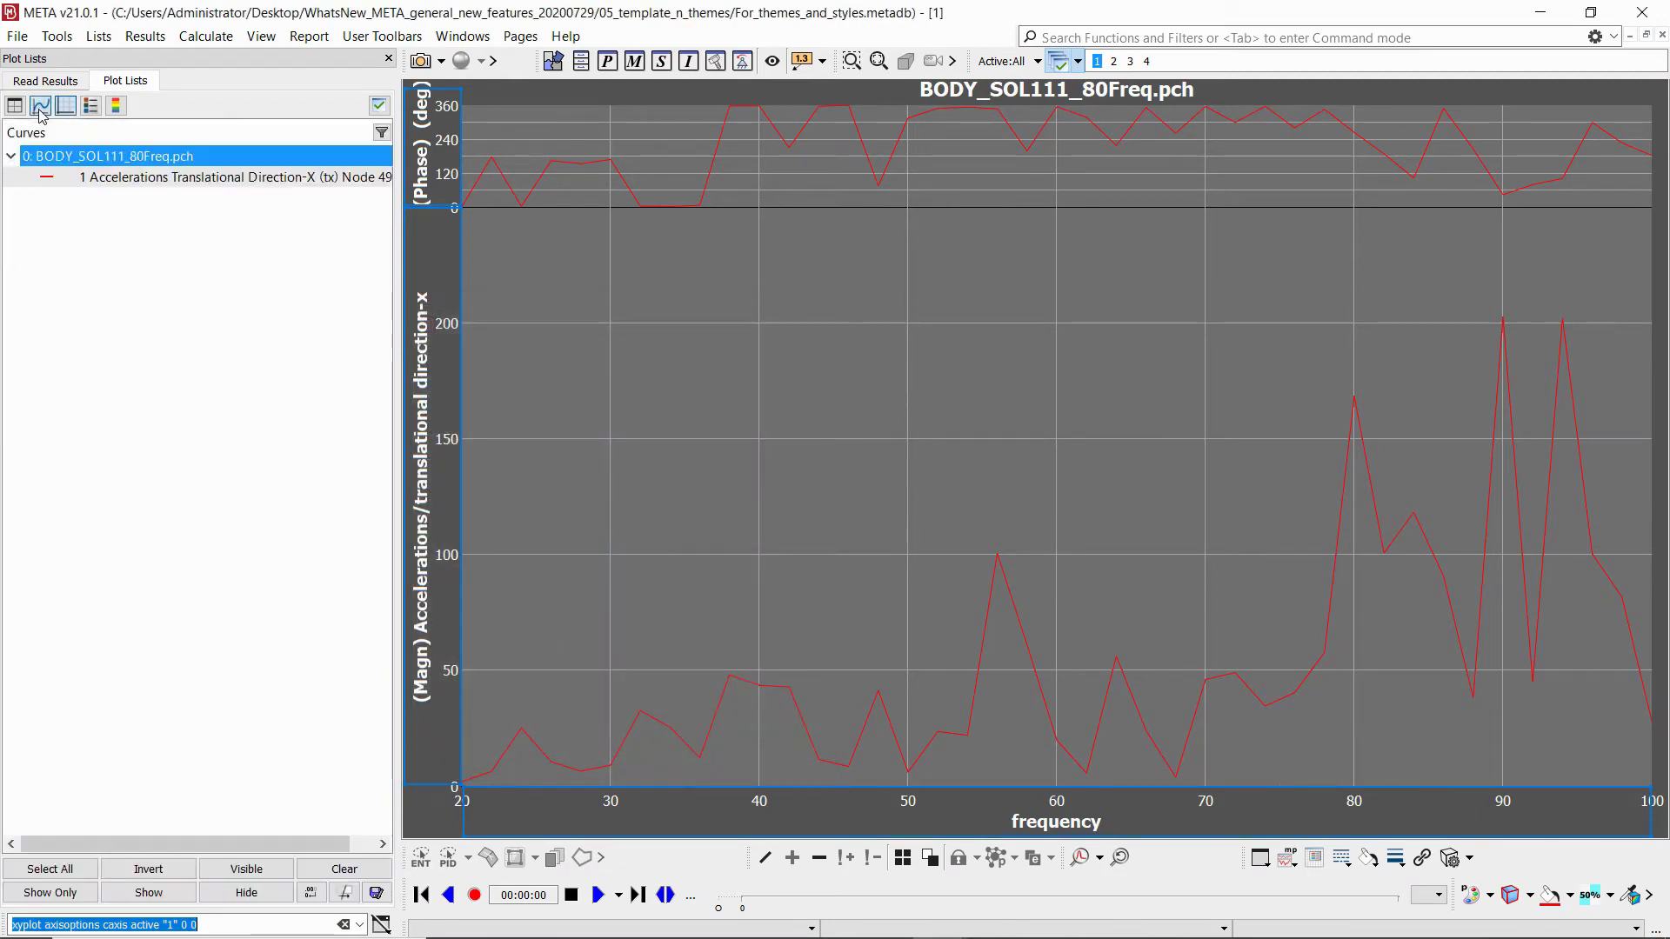
{"action": "left_click", "coordinate": [114, 183]}
{"action": "right_click", "coordinate": [116, 186]}
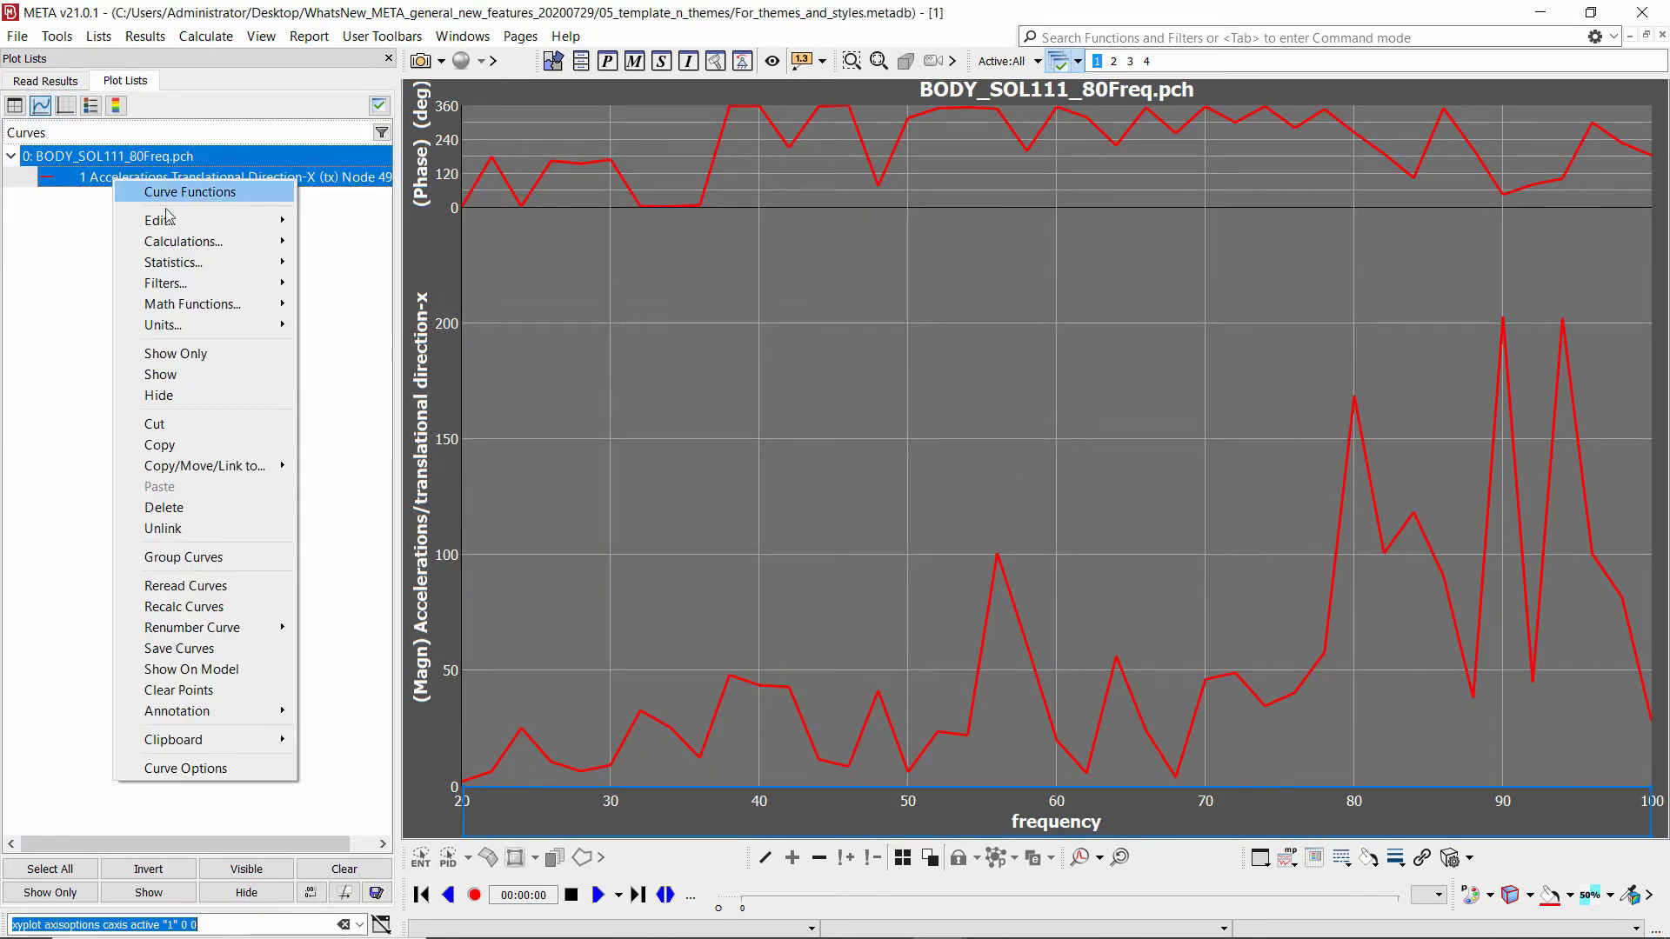
{"action": "mouse_move", "coordinate": [261, 221]}
{"action": "mouse_move", "coordinate": [417, 231]}
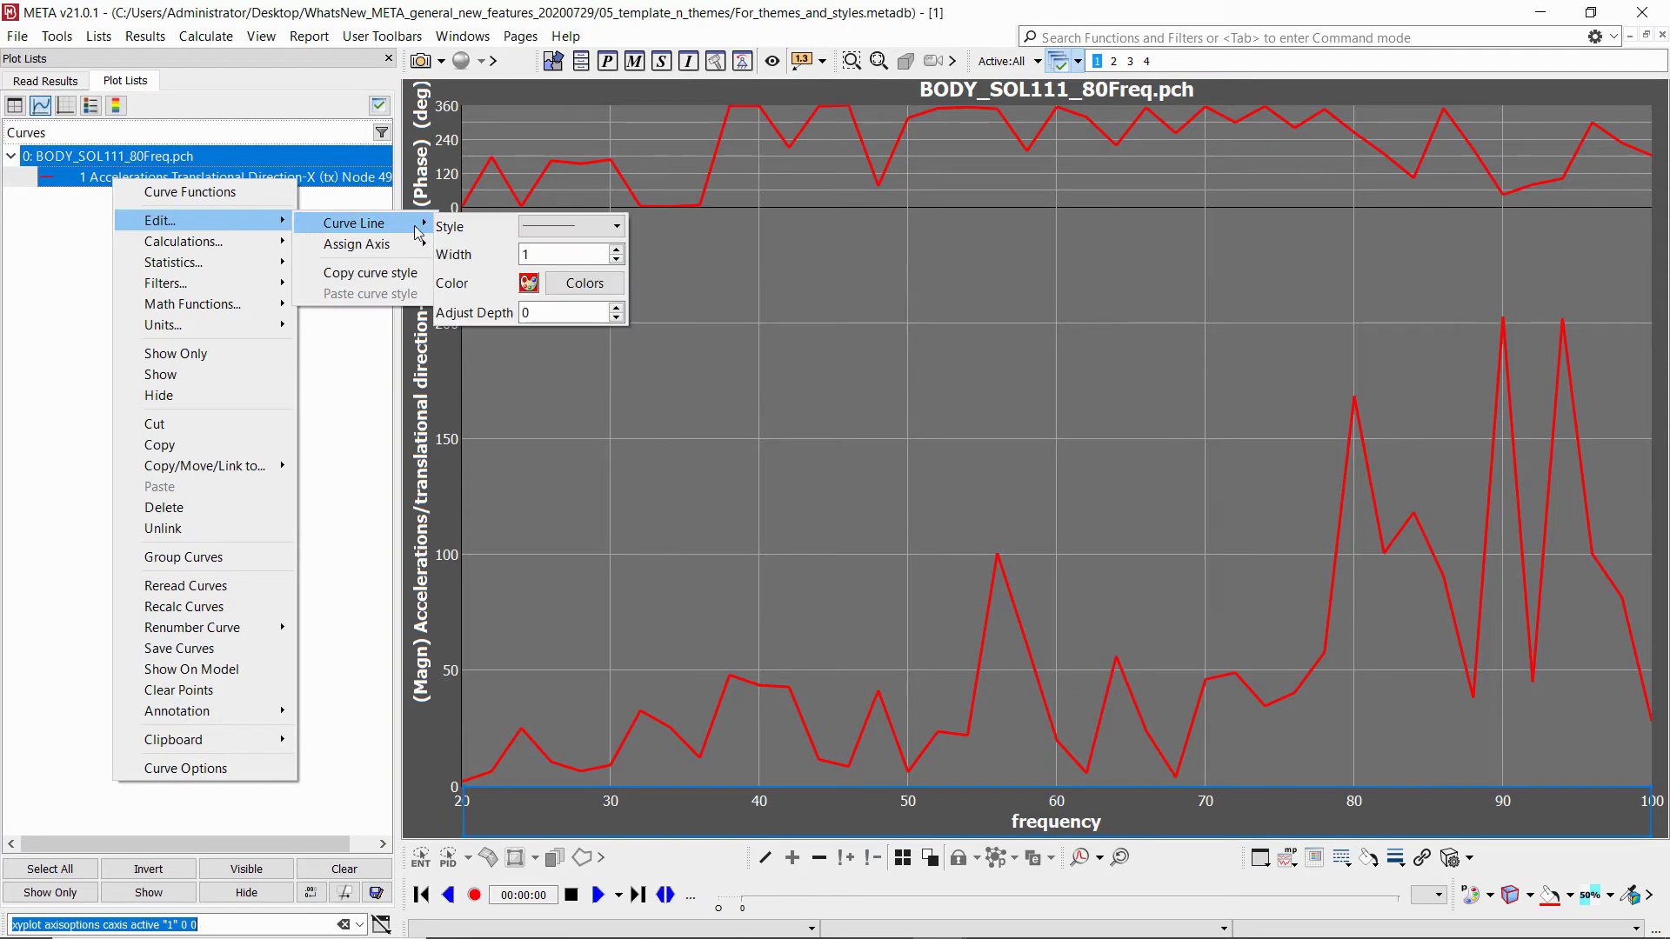
{"action": "left_click", "coordinate": [570, 226]}
{"action": "left_click", "coordinate": [553, 329]}
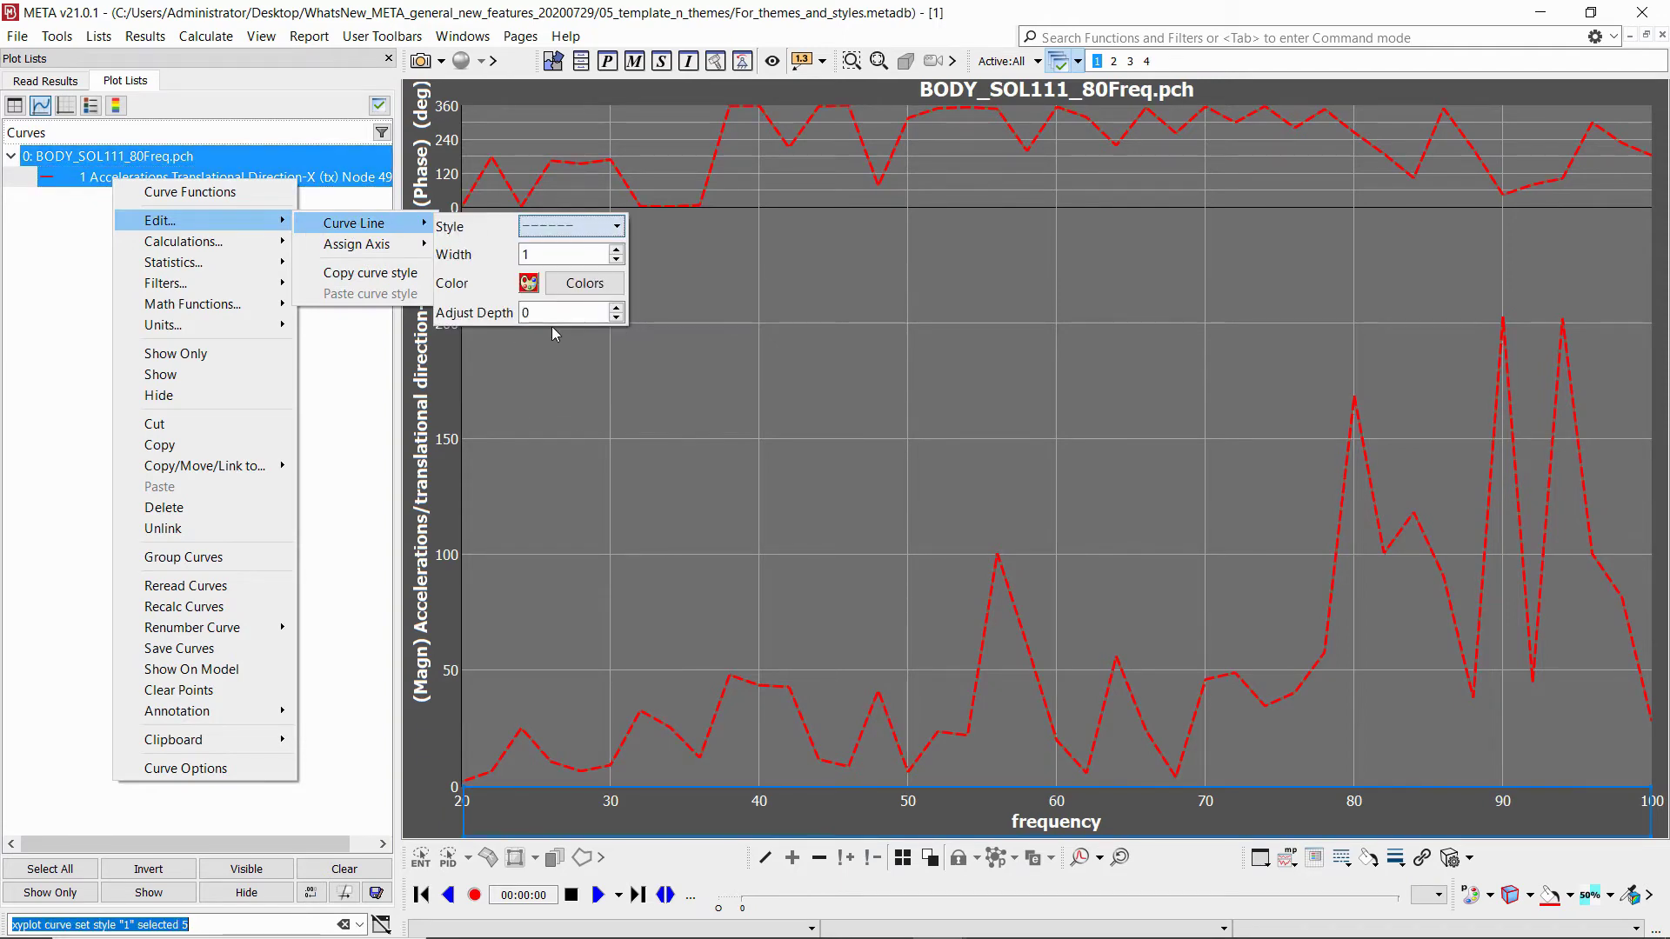
{"action": "left_click", "coordinate": [616, 249]}
{"action": "left_click", "coordinate": [616, 248]}
{"action": "left_click", "coordinate": [690, 284]}
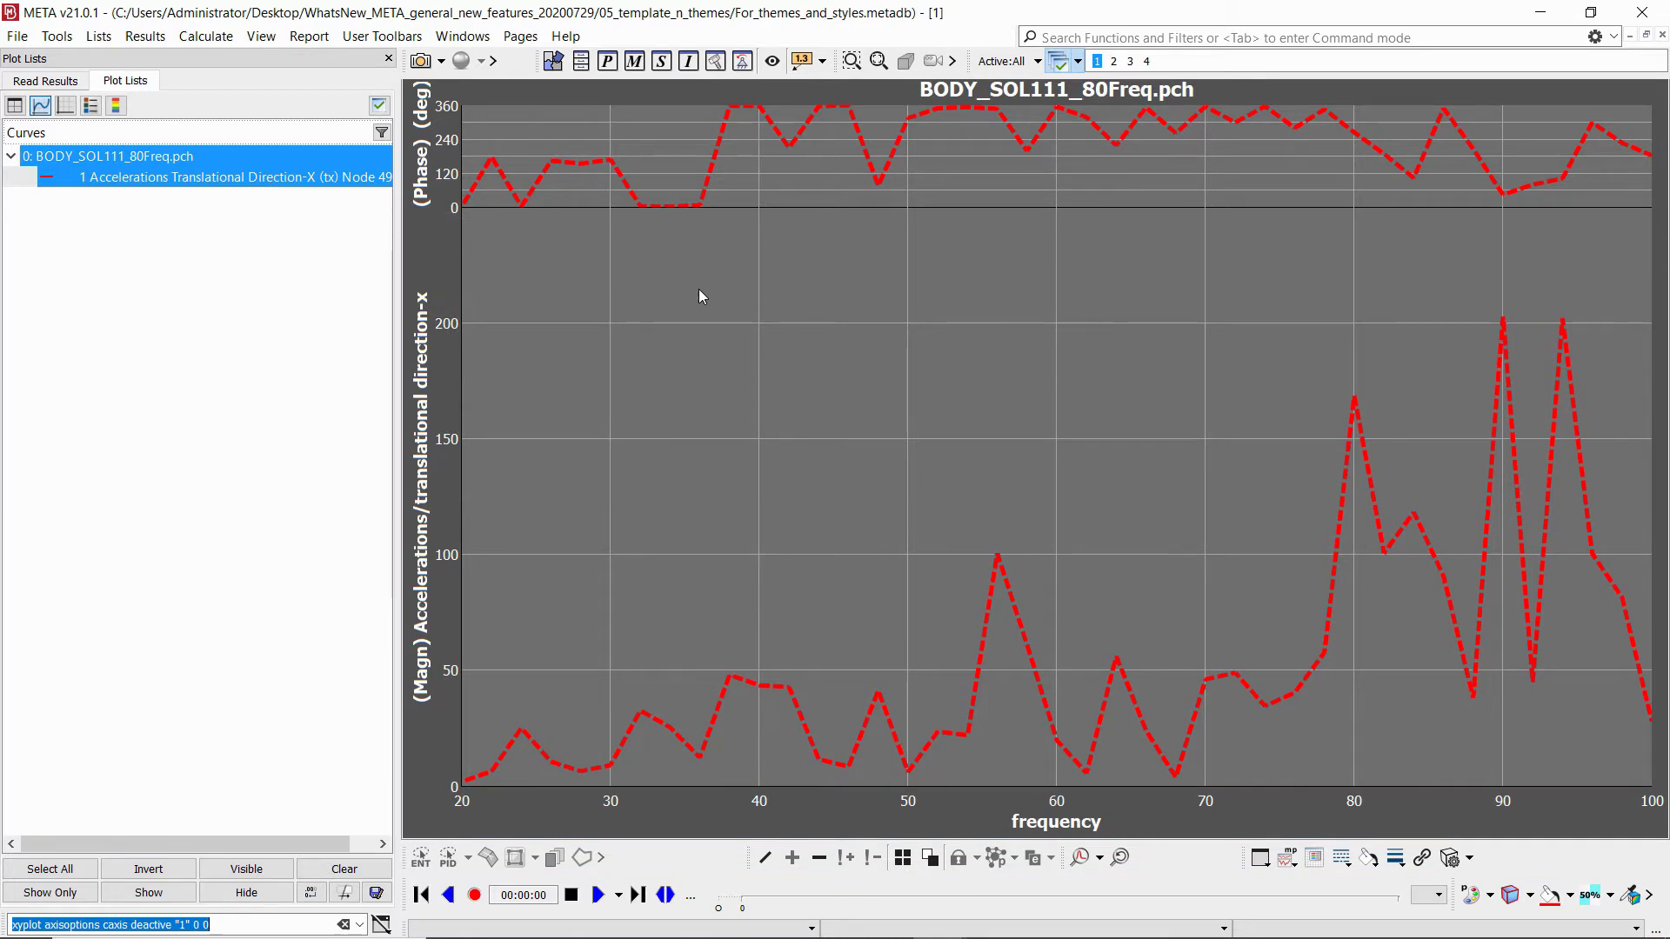
Create a plot theme named "Gray theme" from the current plot, keeping all theme options enabled.
{"action": "left_click", "coordinate": [1450, 860]}
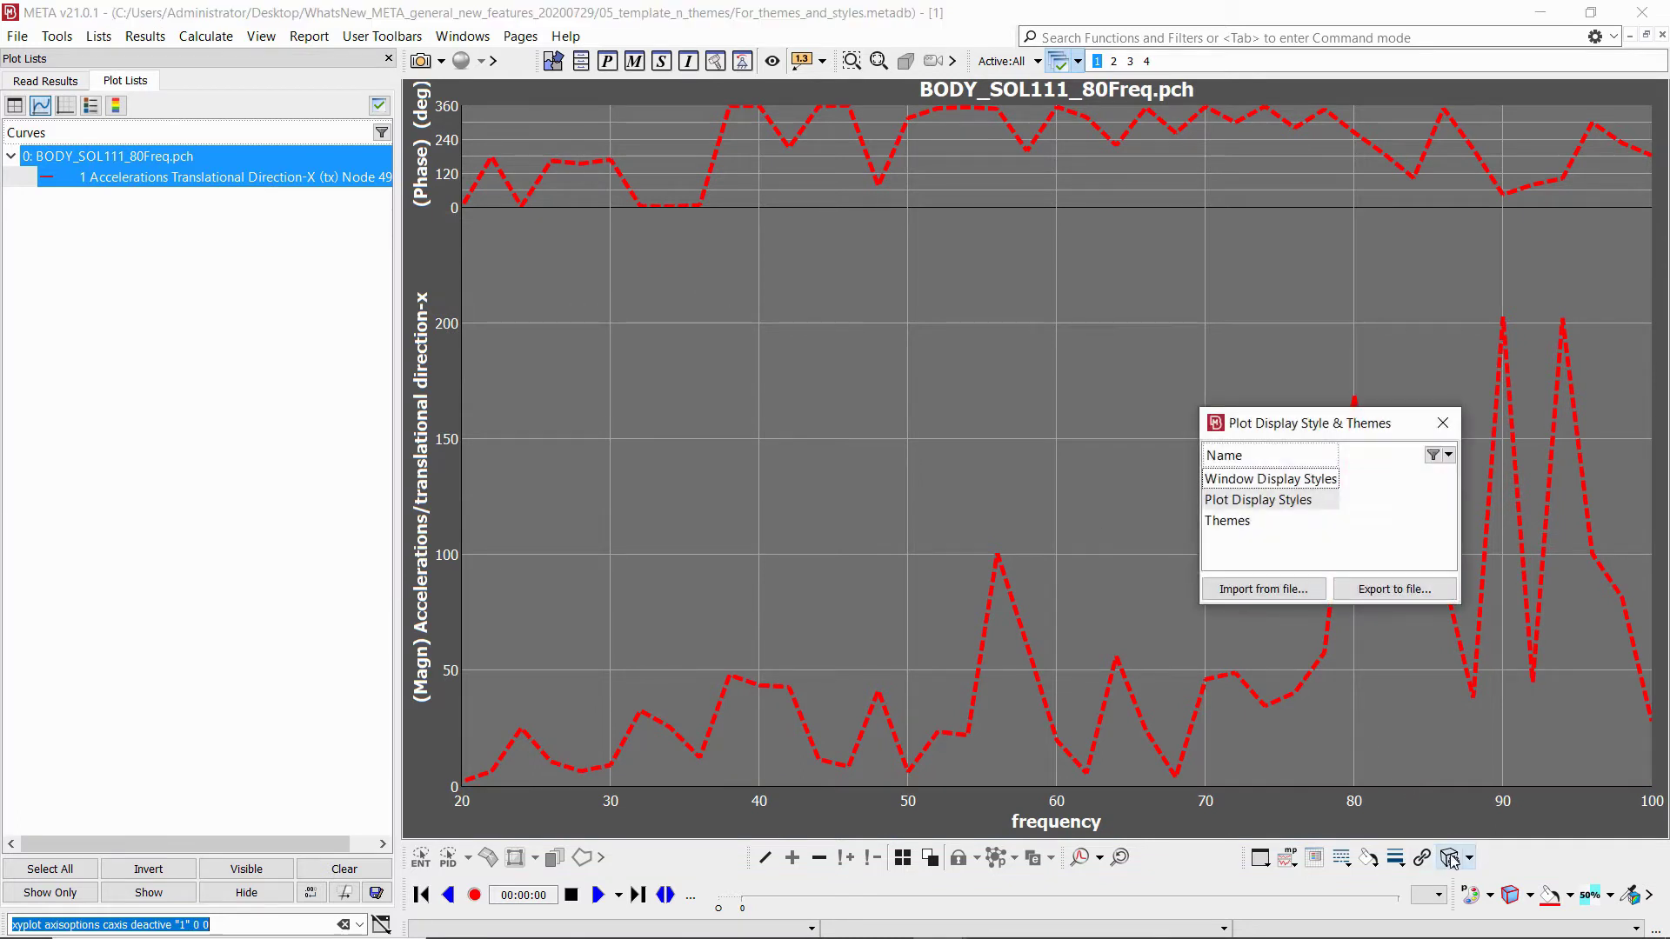
{"action": "right_click", "coordinate": [1236, 526]}
{"action": "left_click", "coordinate": [1261, 545]}
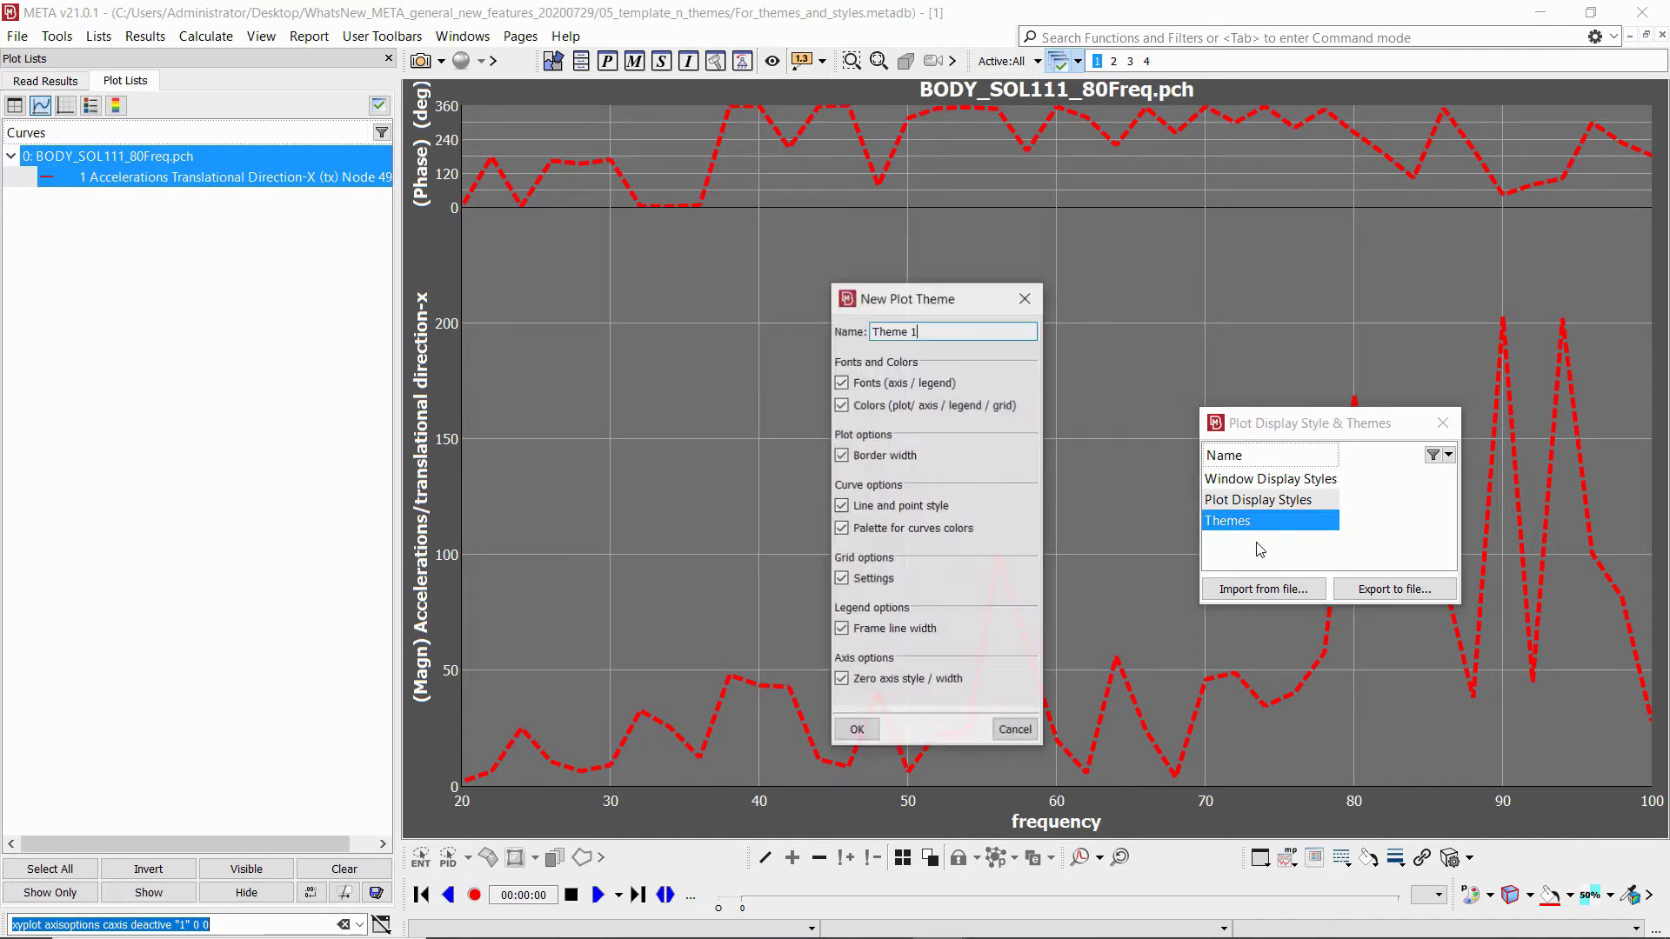
{"action": "left_click_drag", "start_coordinate": [924, 336], "coordinate": [862, 329]}
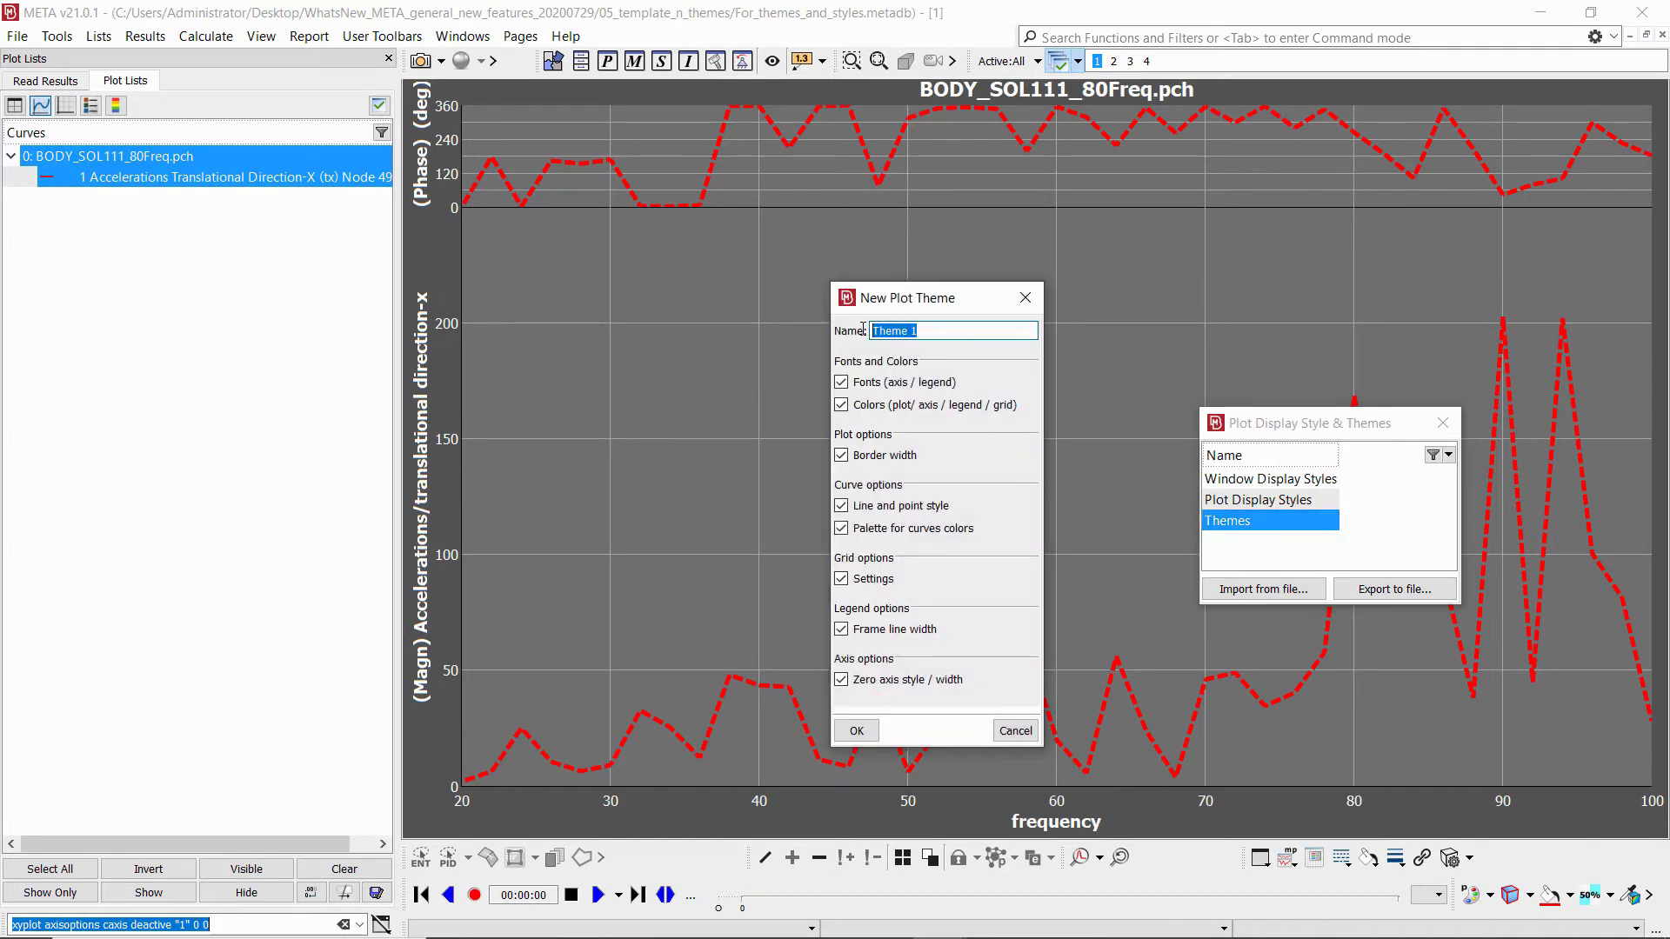
{"action": "type", "text": "Gray theme"}
{"action": "left_click", "coordinate": [856, 732]}
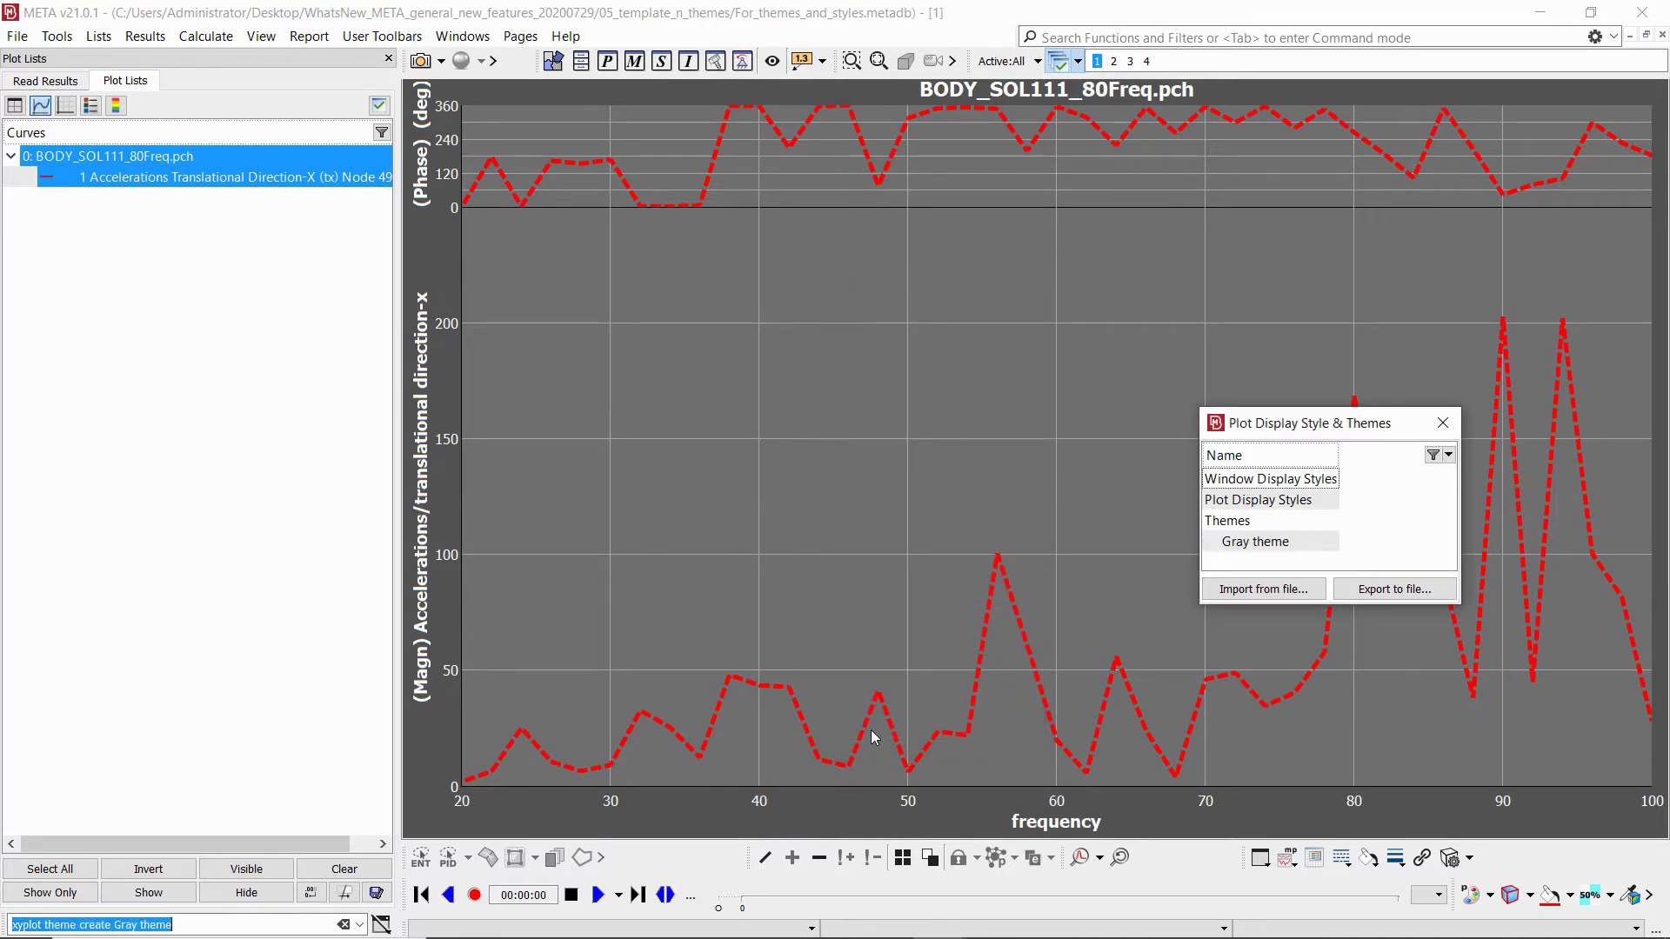
Apply the Gray theme to all four plots on page 2 and close the themes window.
{"action": "left_click", "coordinate": [1115, 62]}
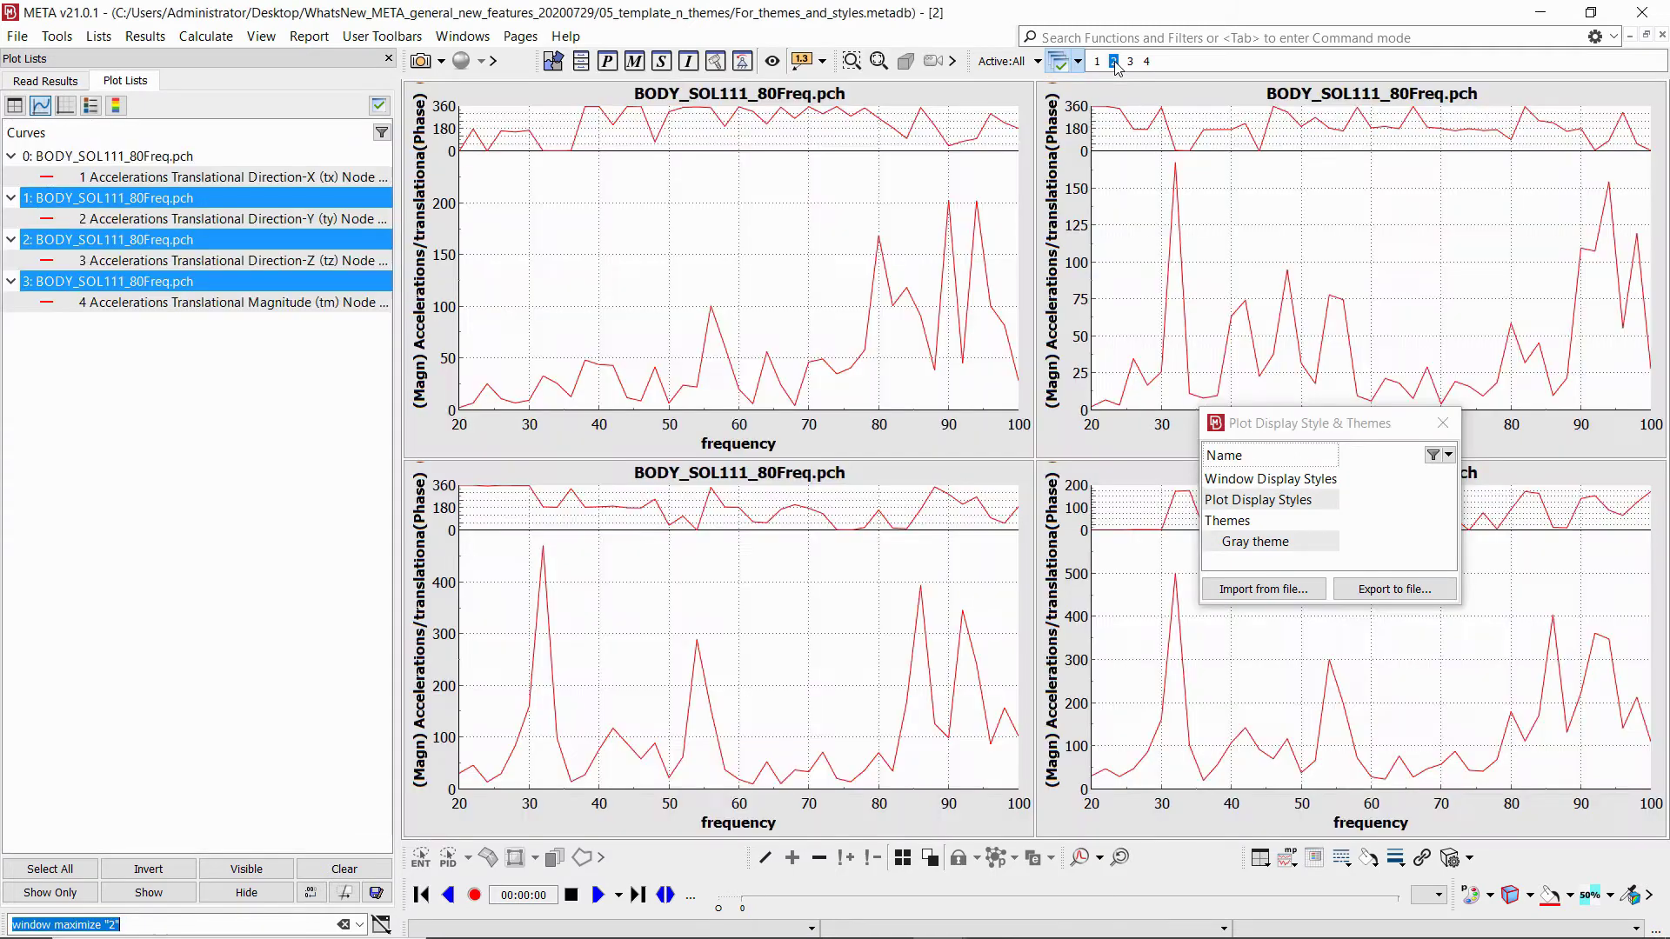
{"action": "right_click", "coordinate": [1258, 548]}
{"action": "left_click", "coordinate": [1282, 566]}
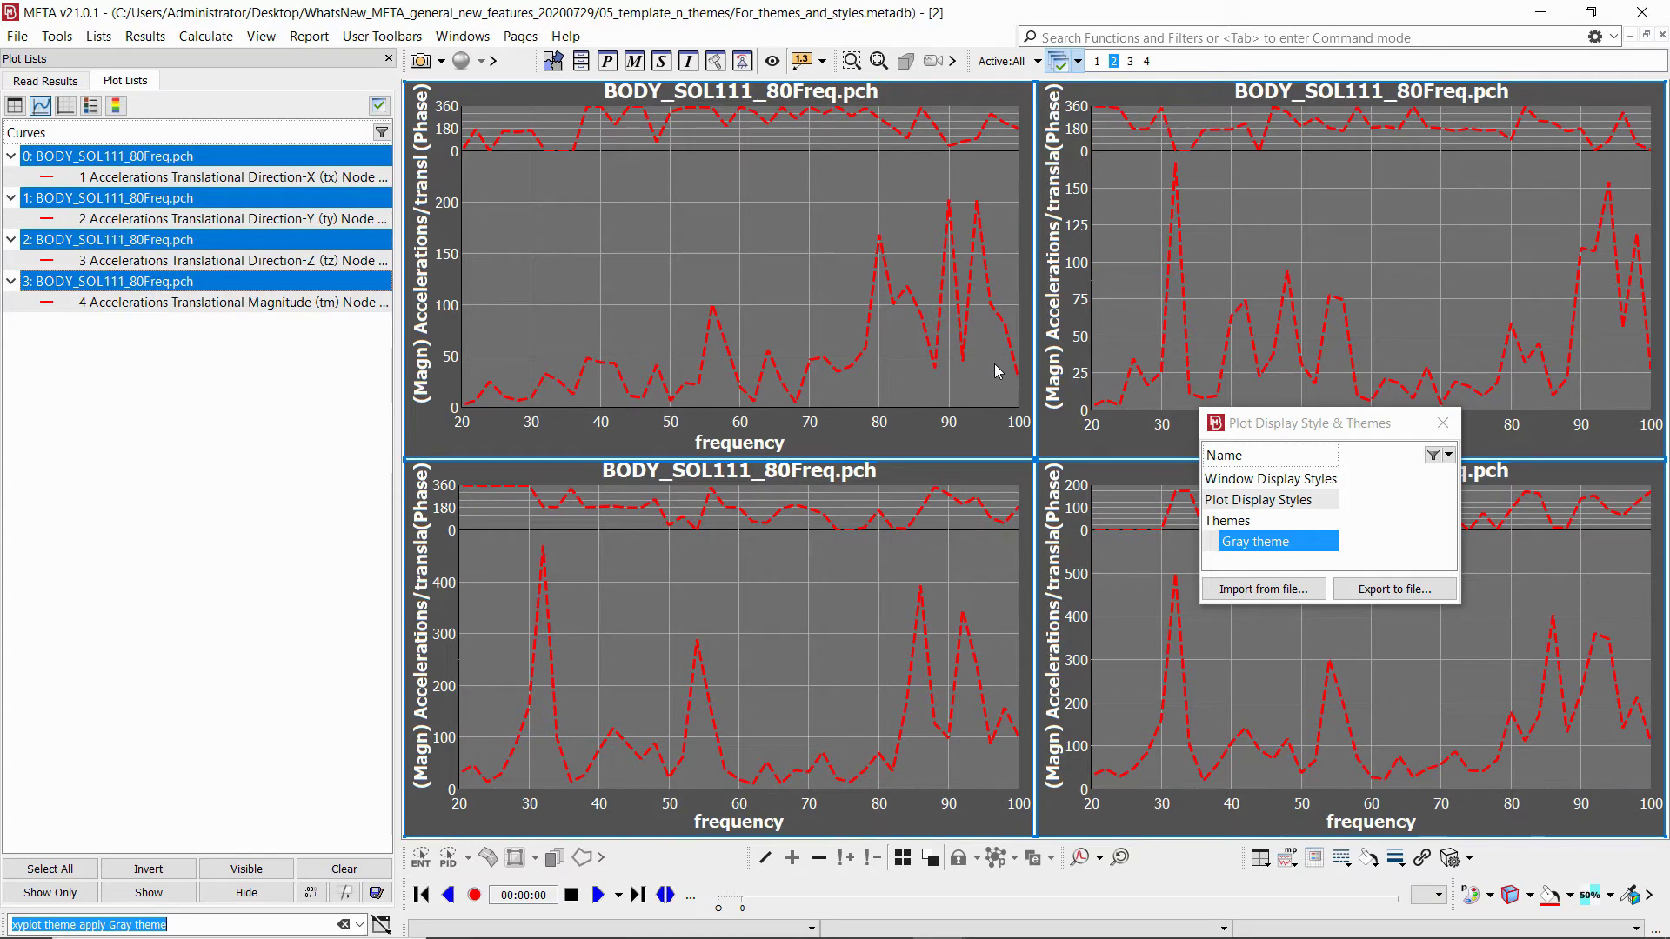
{"action": "left_click", "coordinate": [1442, 423]}
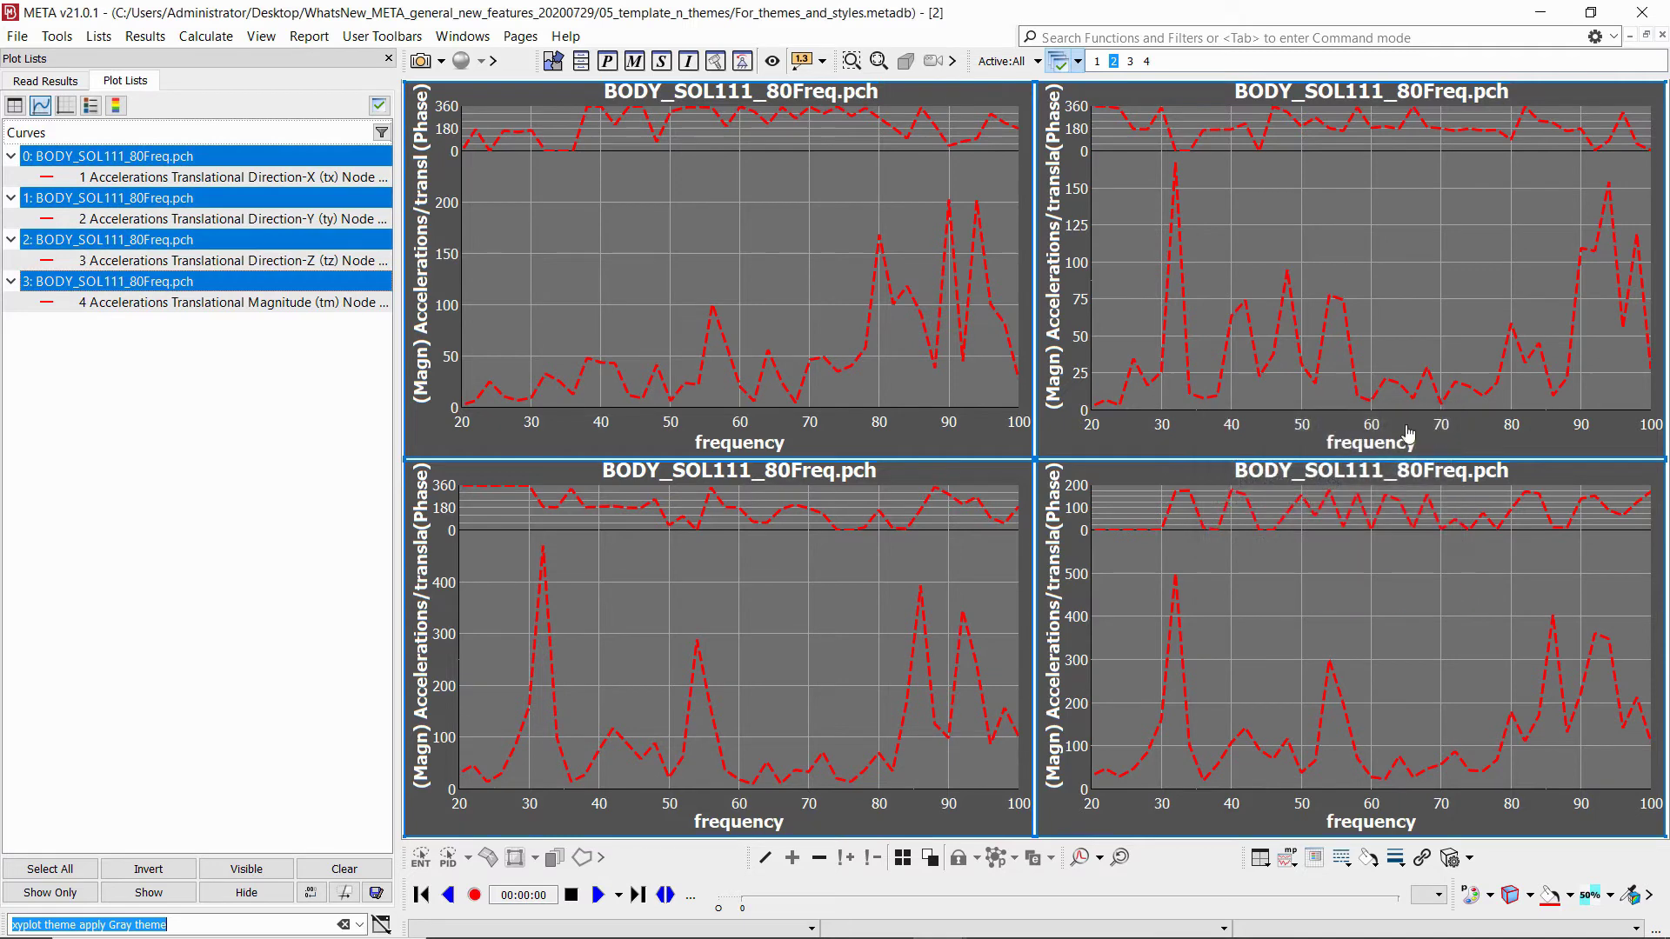
Change the plot type of all four plots, P0 to P3, to Plain.
{"action": "left_click", "coordinate": [15, 105]}
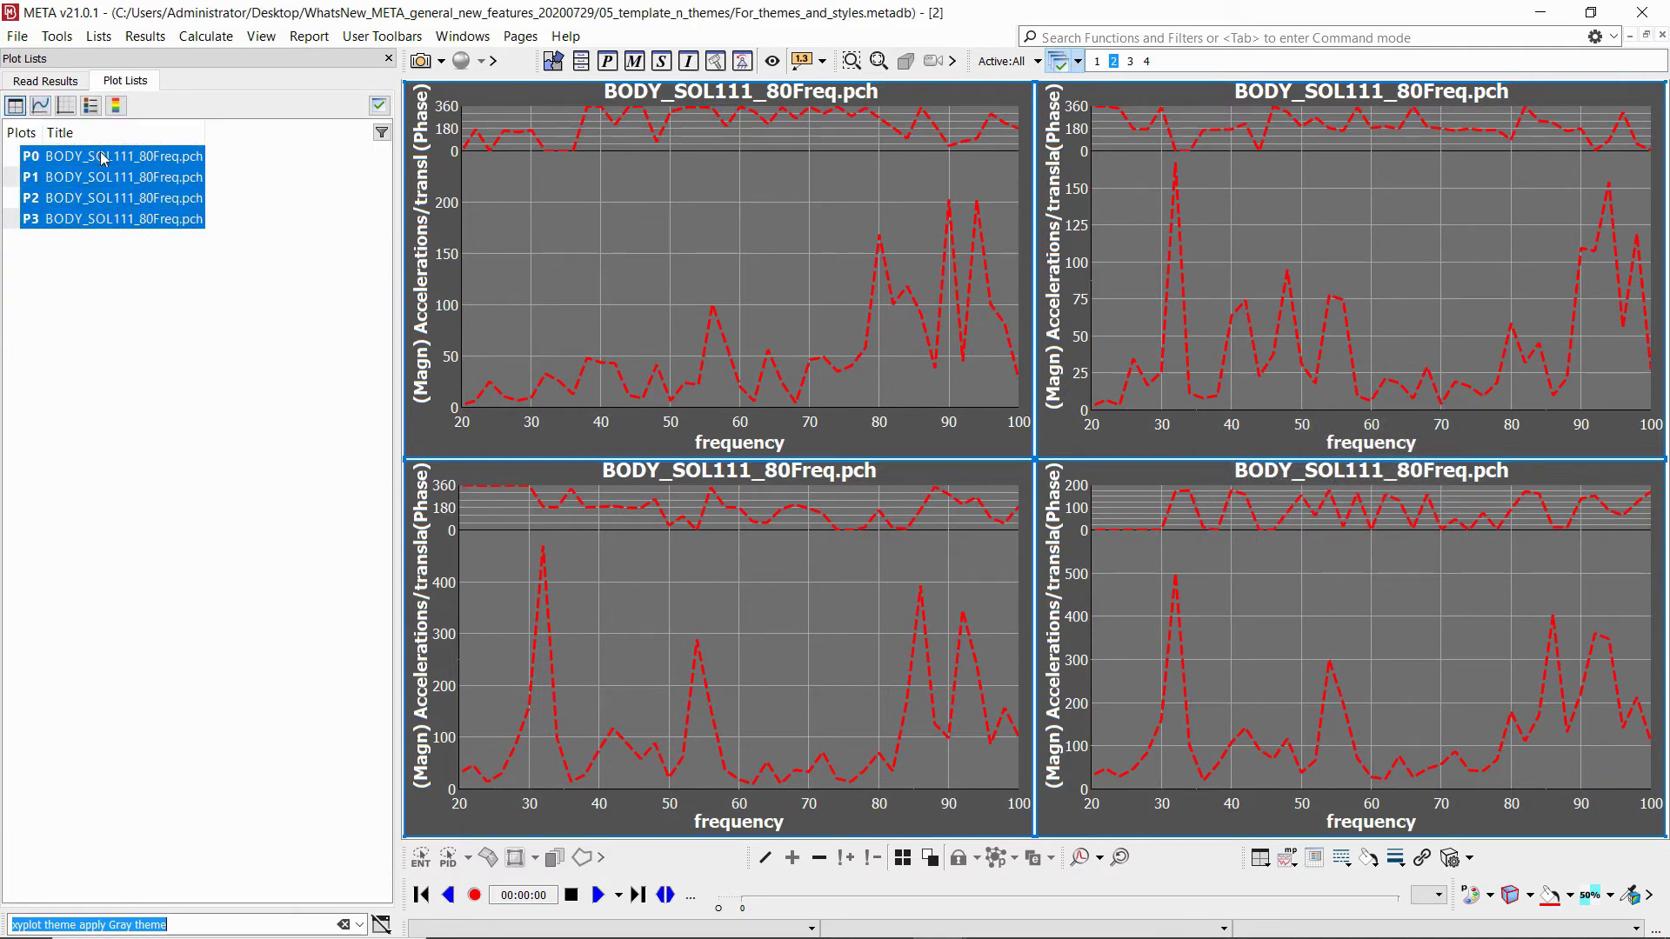
{"action": "right_click", "coordinate": [144, 187]}
{"action": "left_click", "coordinate": [174, 202]}
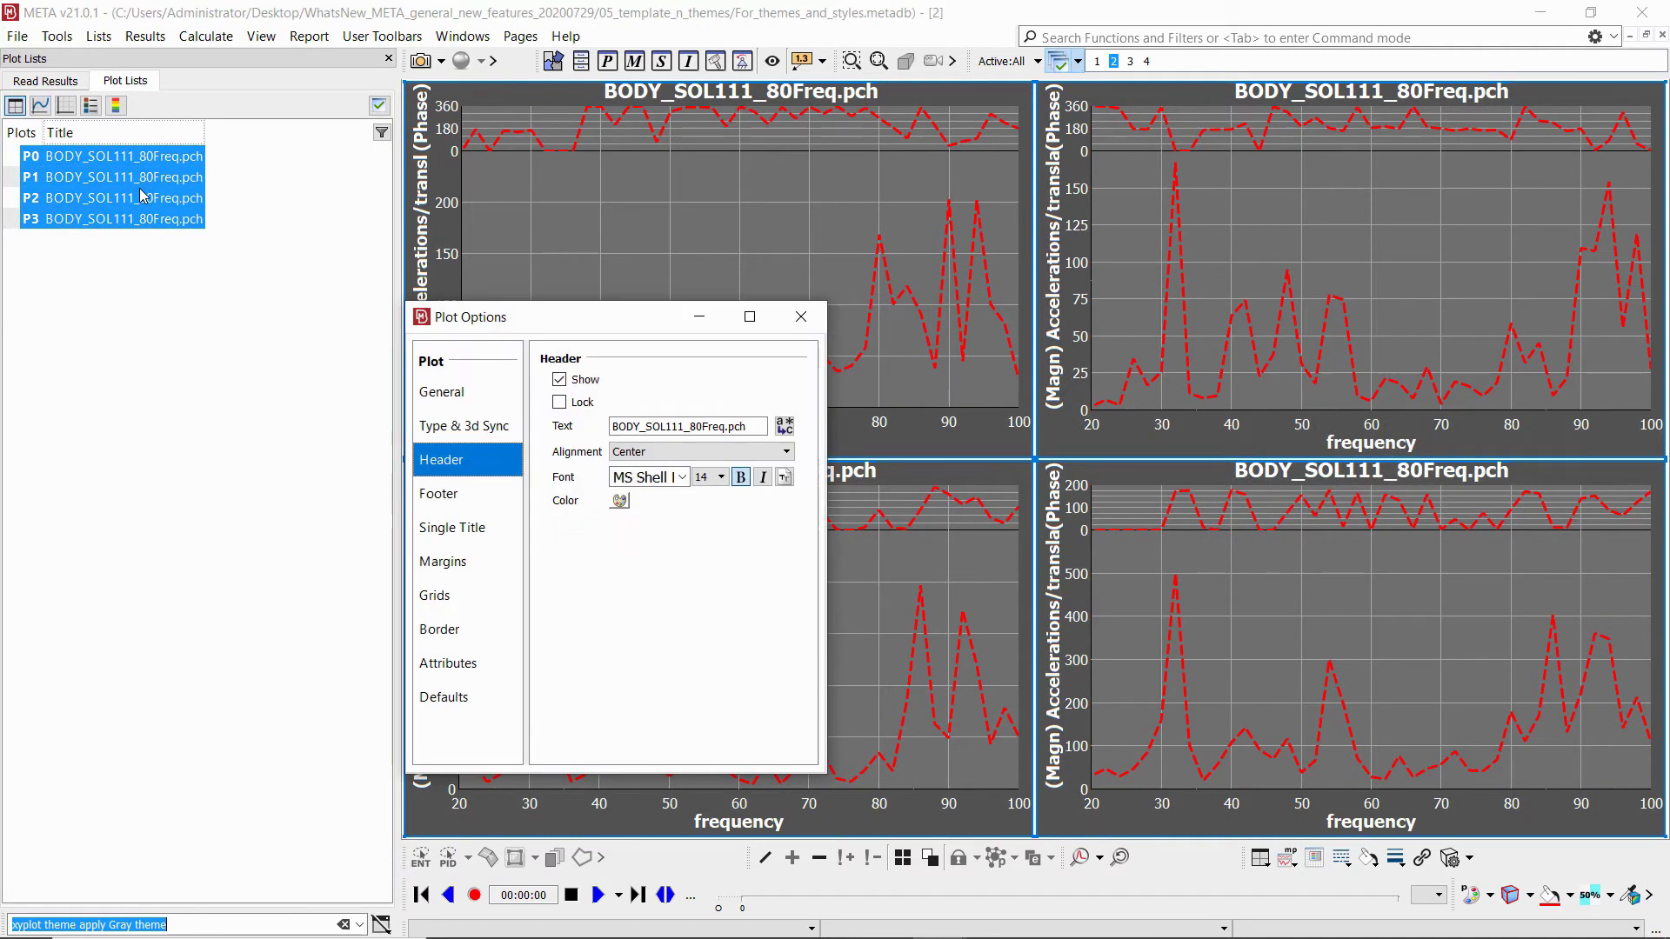
{"action": "left_click", "coordinate": [459, 429]}
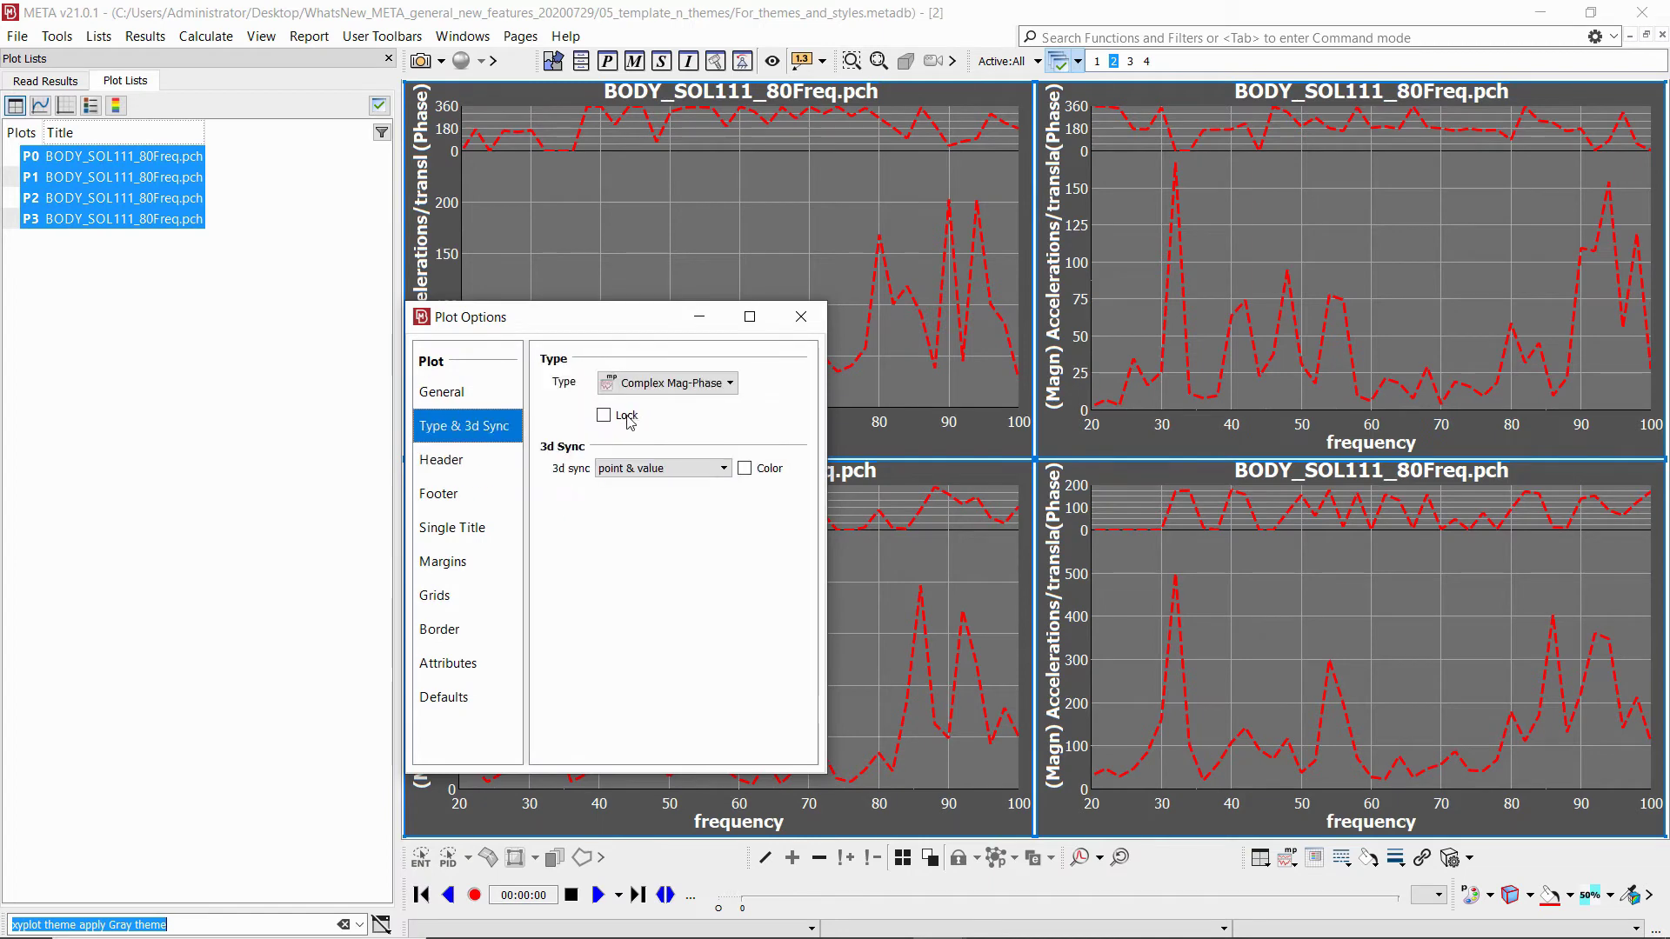
{"action": "left_click", "coordinate": [654, 384]}
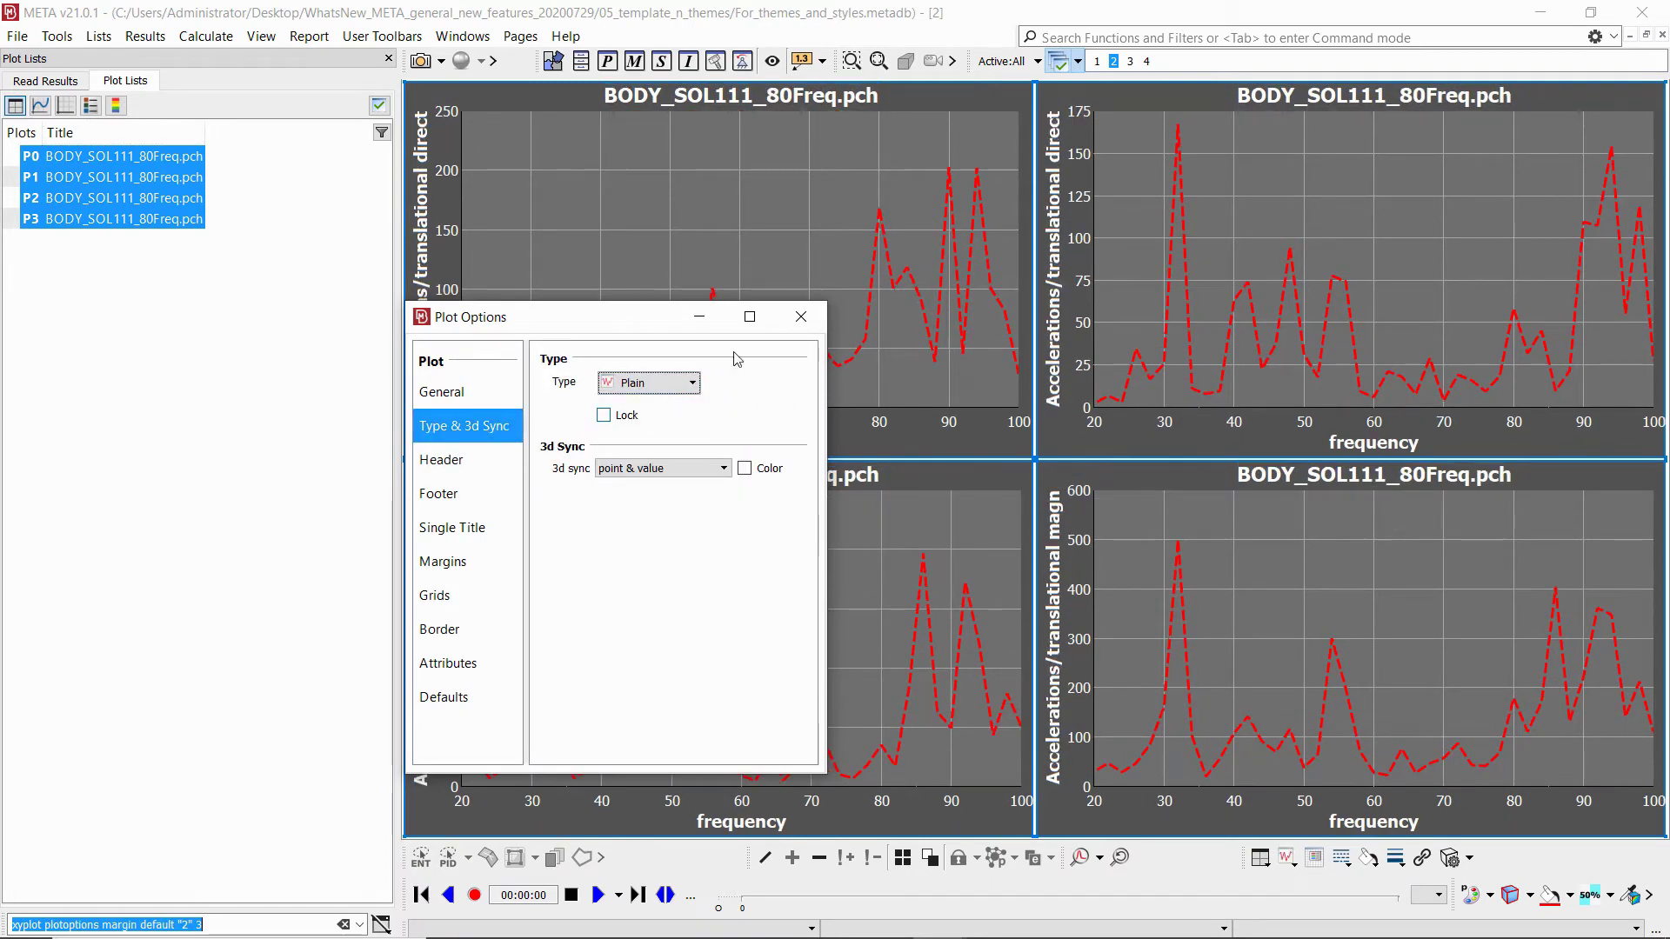
{"action": "left_click", "coordinate": [800, 325]}
Set the header text of plot P0 to "X" and of plot P1 to "Y".
{"action": "double_click", "coordinate": [727, 98]}
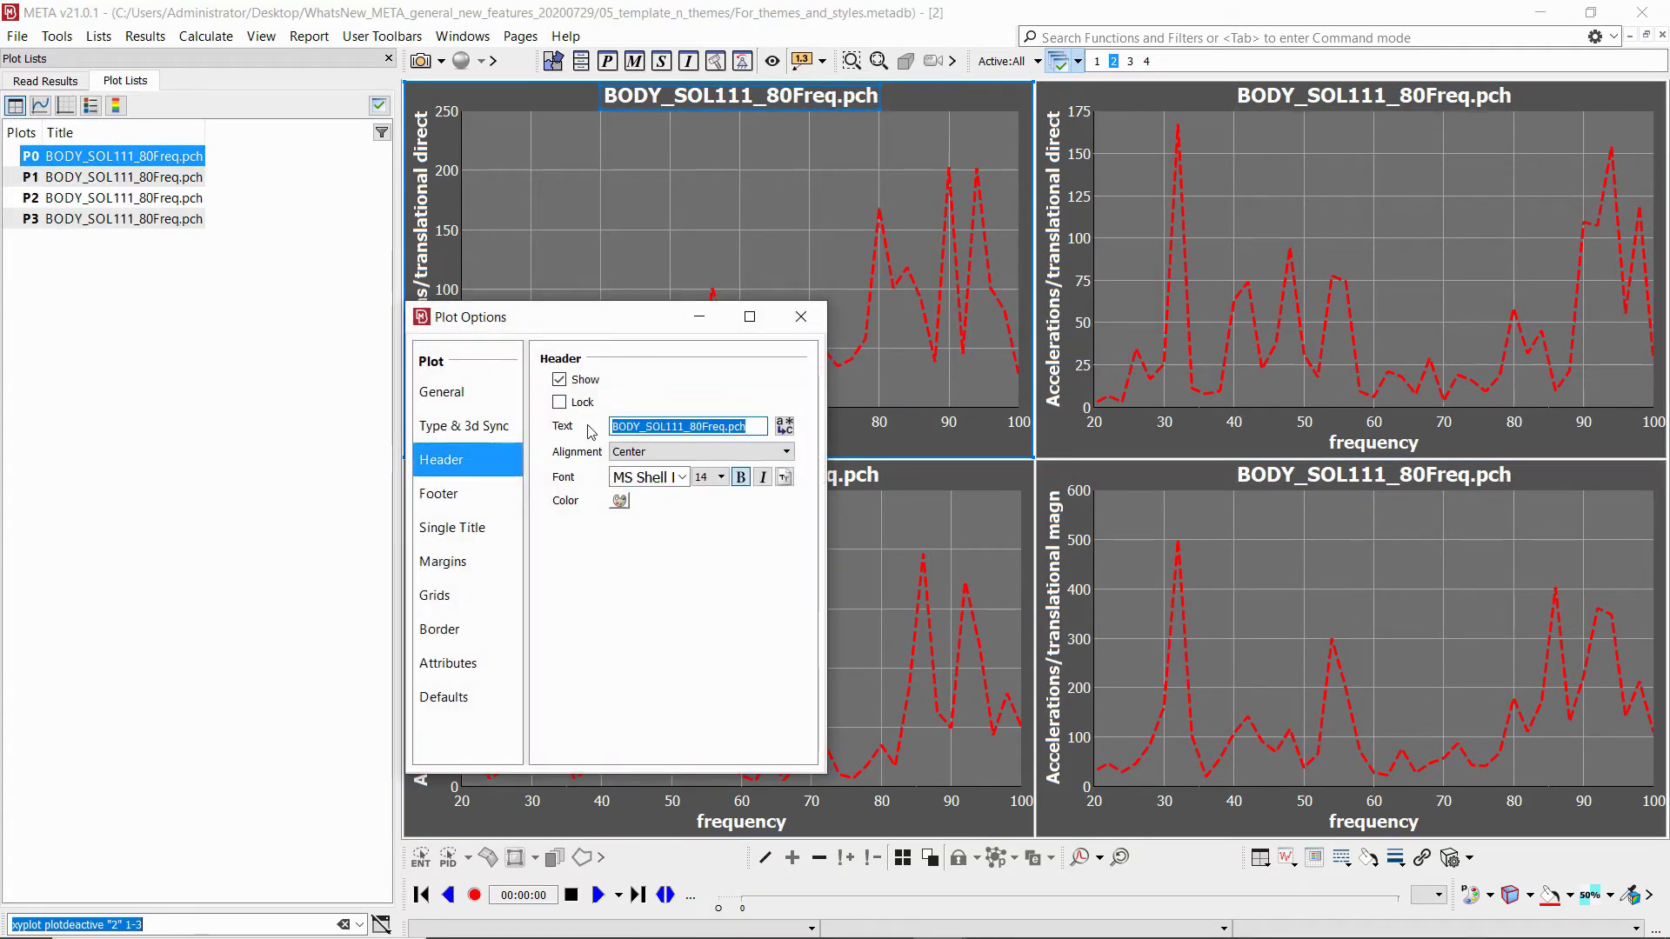
{"action": "type", "text": "X"}
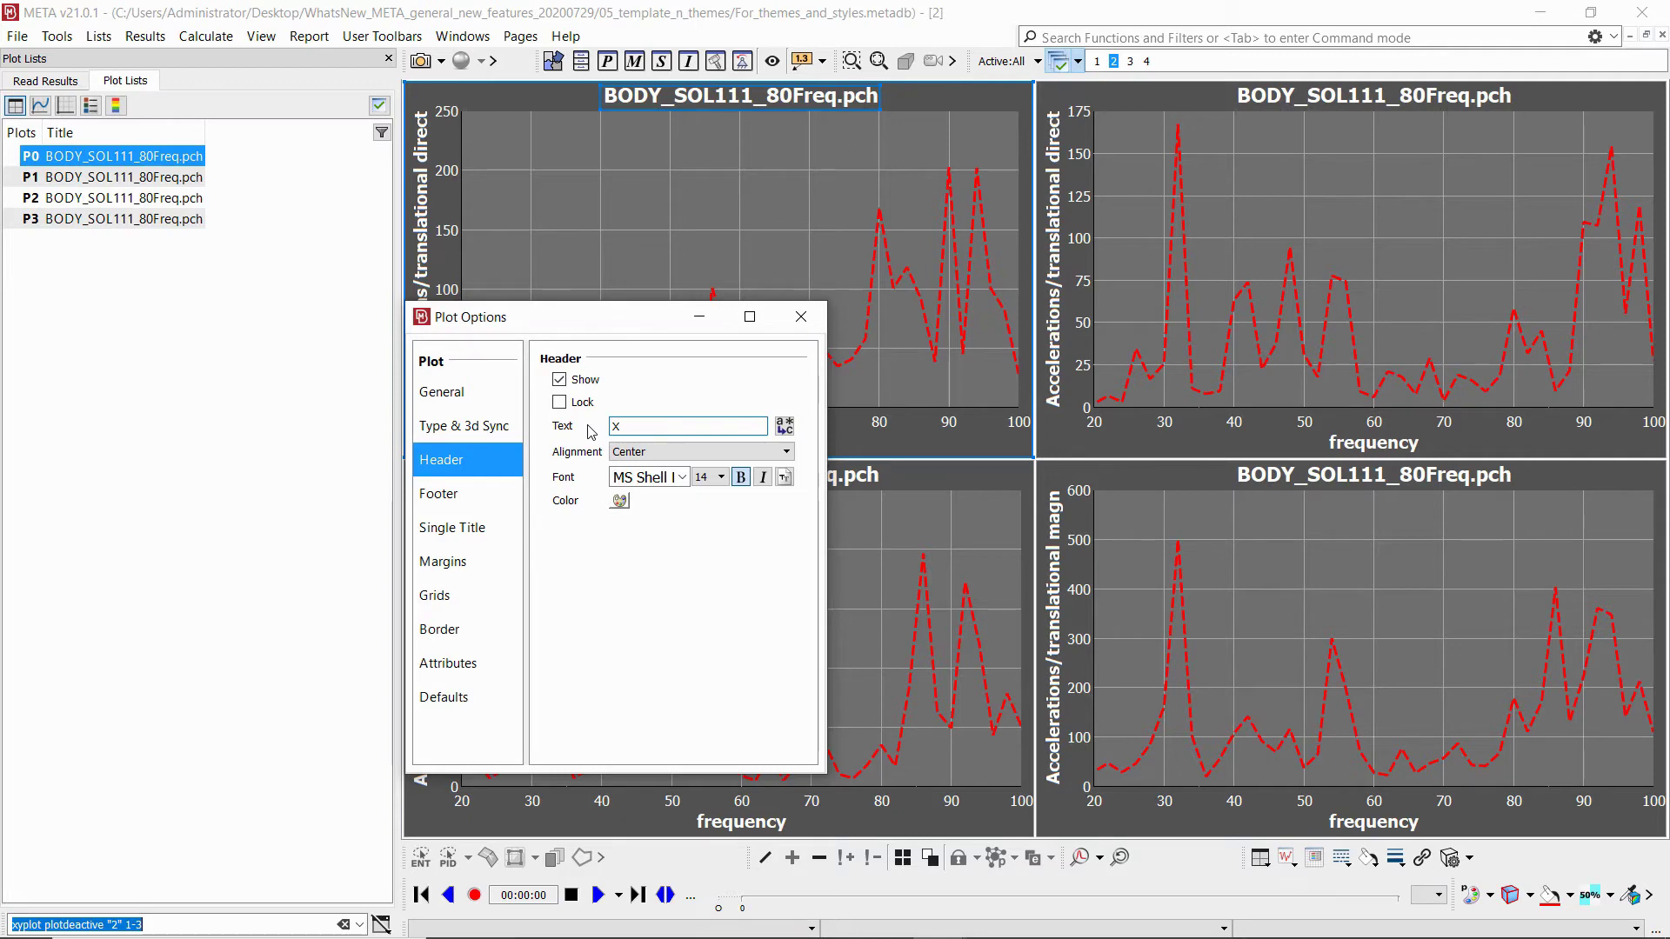
{"action": "key", "text": "Return"}
{"action": "left_click", "coordinate": [1265, 102]}
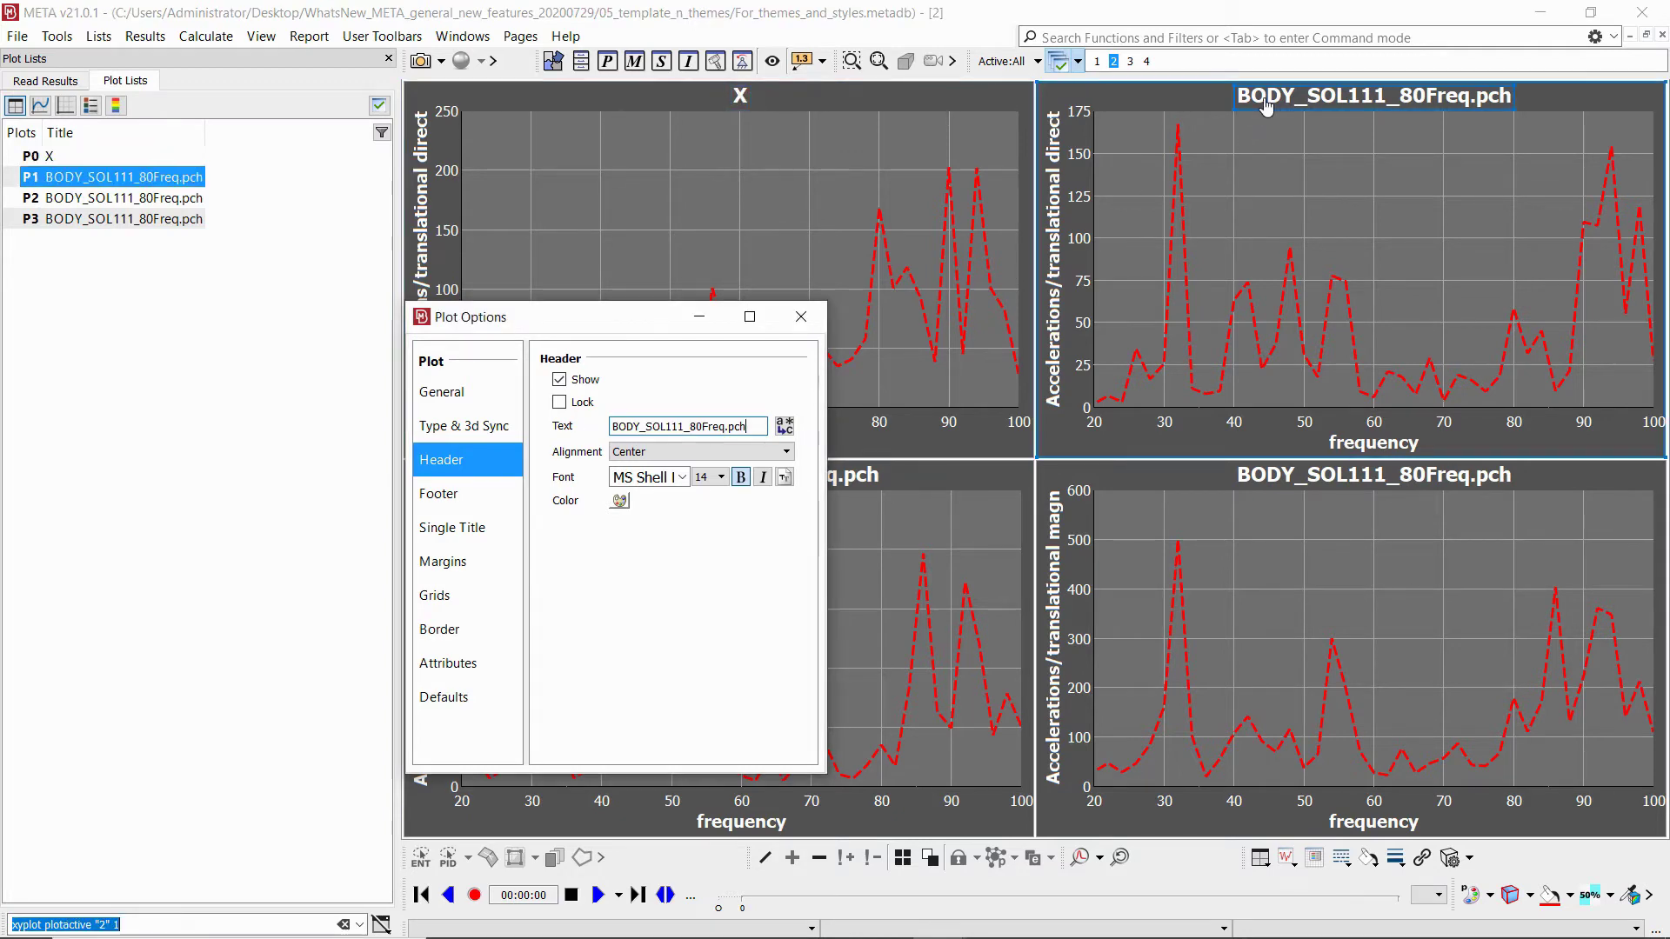
{"action": "type", "text": "Y"}
{"action": "key", "text": "Return"}
Set the header text of plot P2 to "Z" and of plot P3 to "Magnitude", and close the plot options.
{"action": "left_click", "coordinate": [852, 475]}
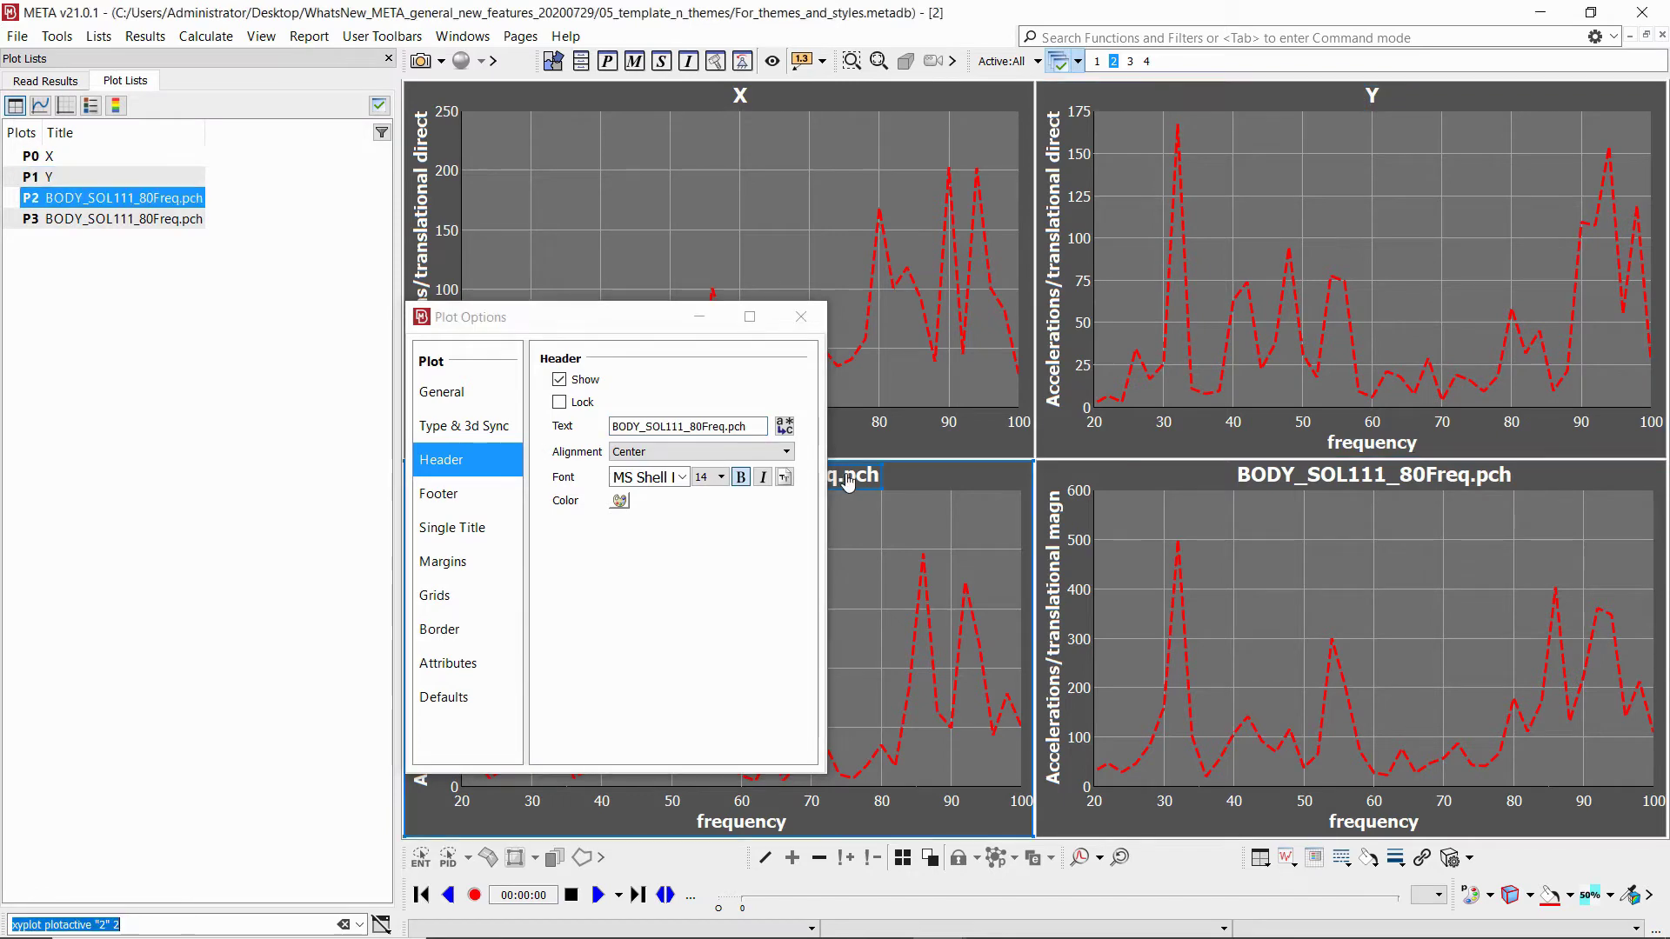
{"action": "triple_click", "coordinate": [747, 427]}
{"action": "type", "text": "Z"}
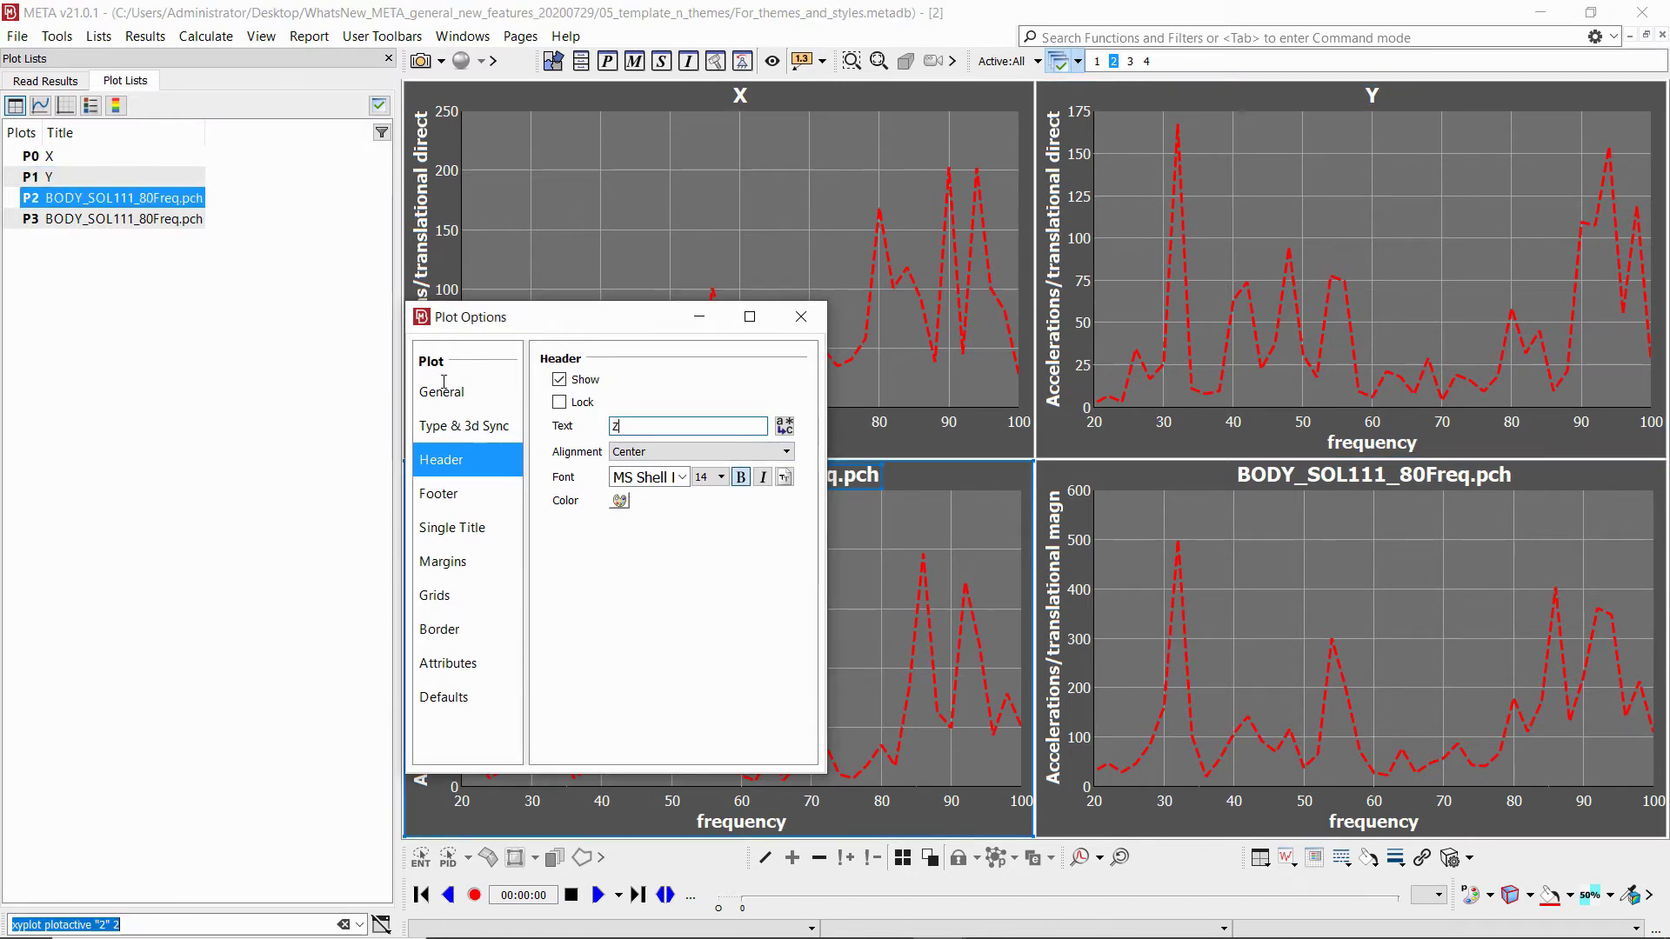
{"action": "key", "text": "Return"}
{"action": "left_click", "coordinate": [1305, 476]}
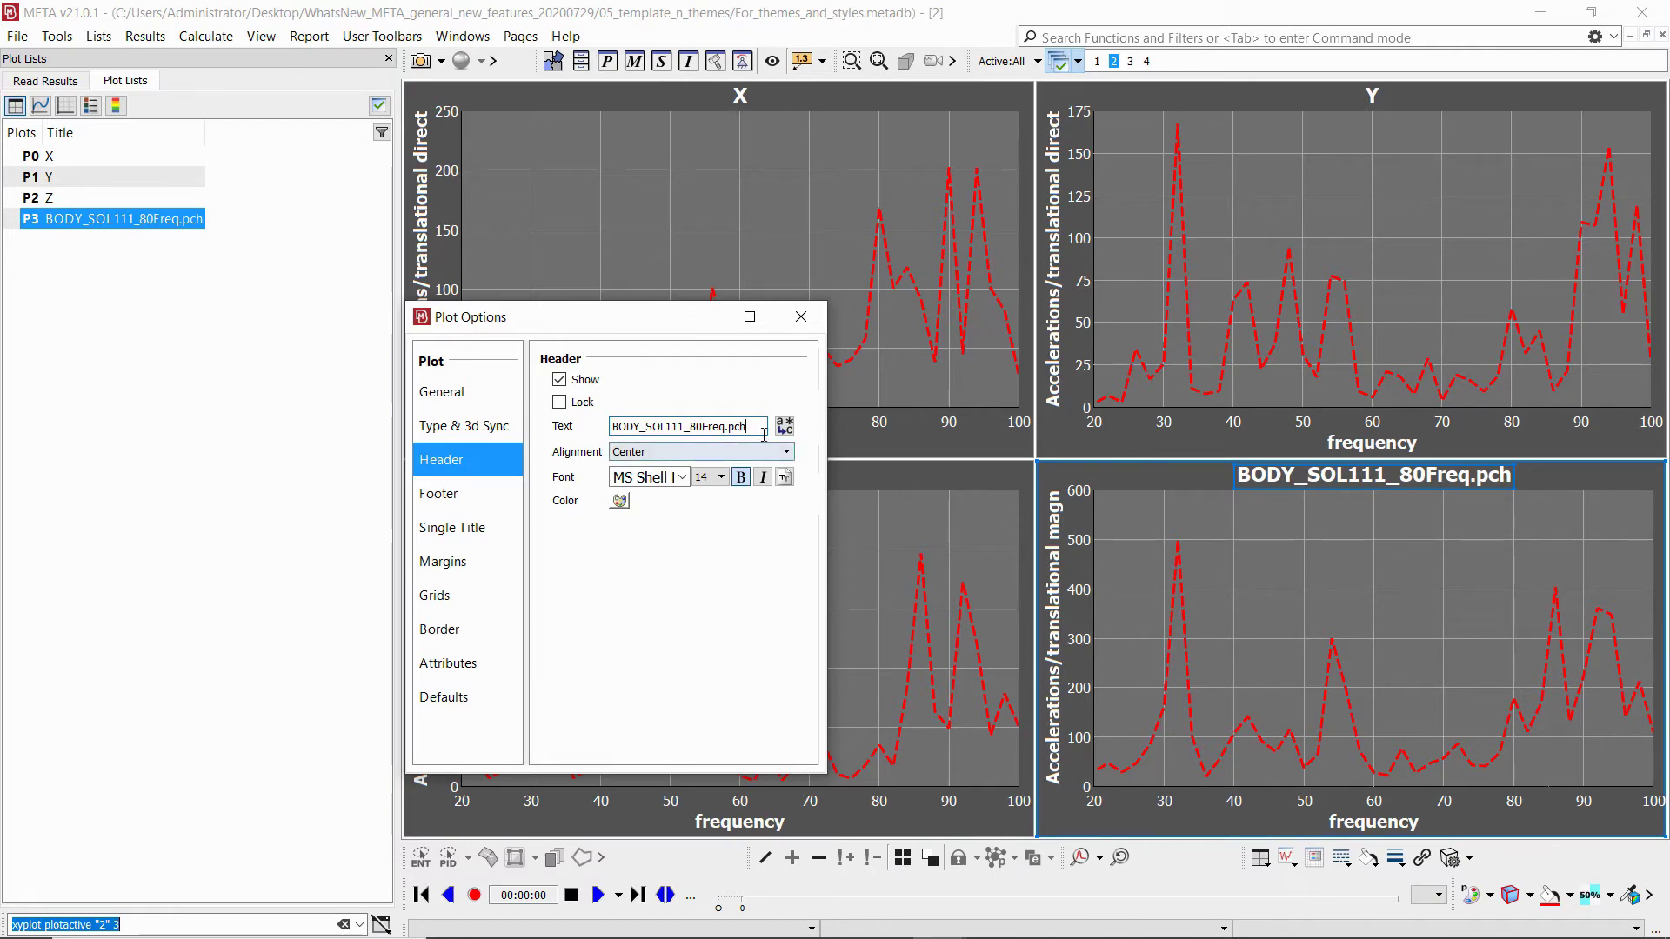
{"action": "left_click_drag", "start_coordinate": [746, 426], "coordinate": [539, 428]}
{"action": "type", "text": "Magn"}
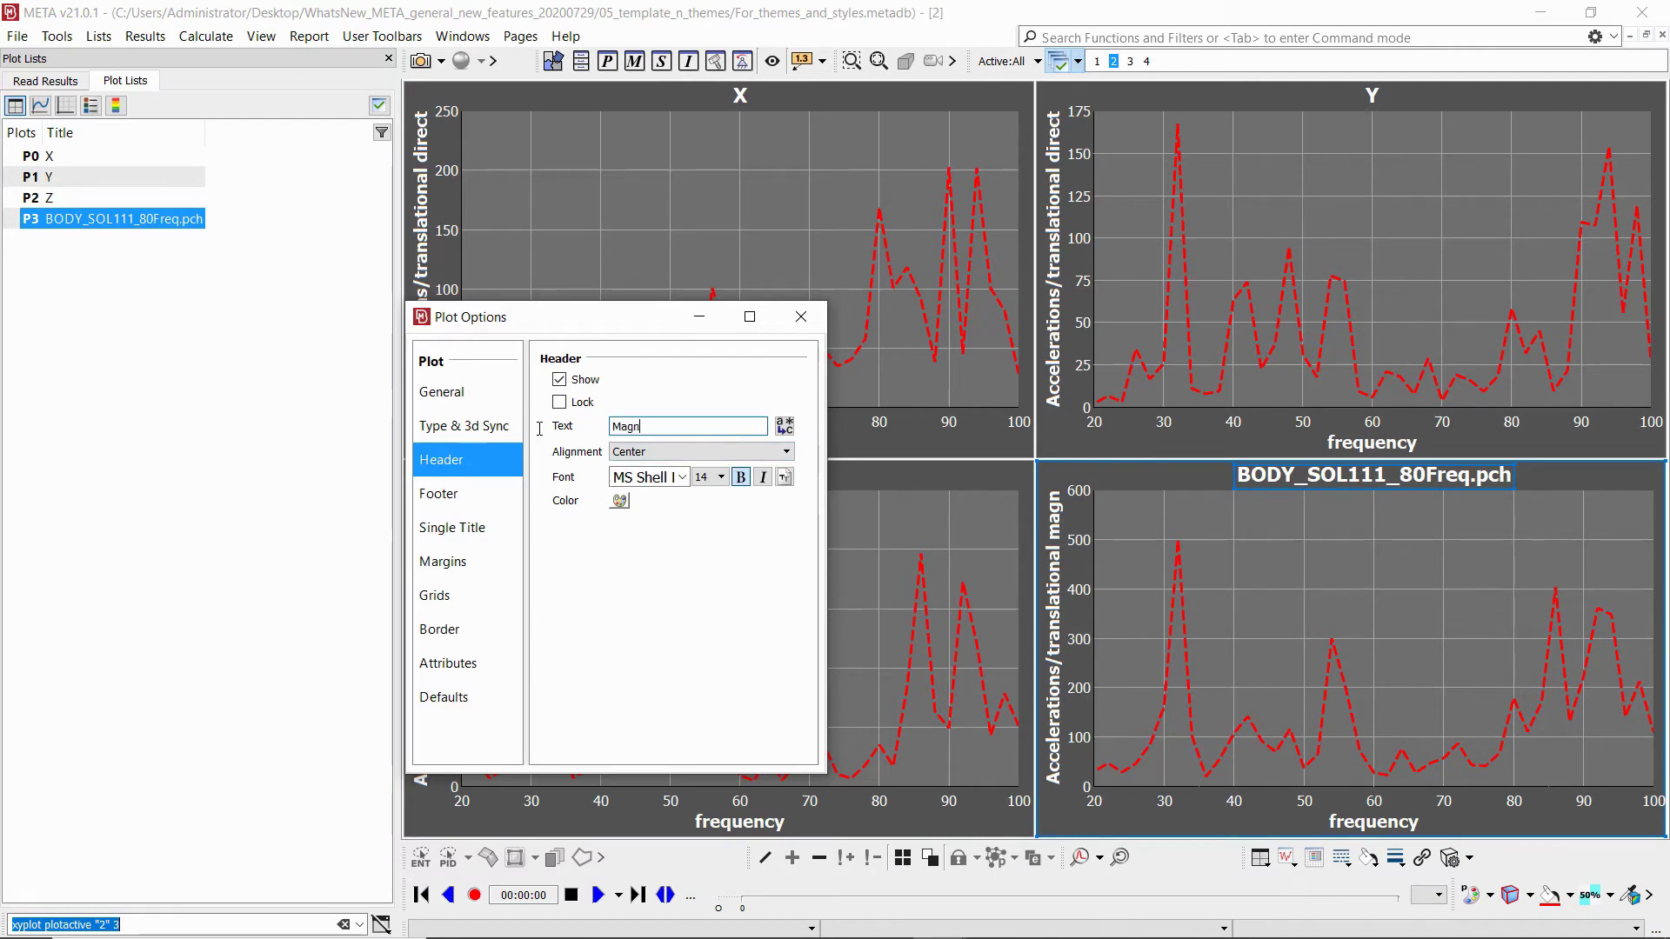
{"action": "type", "text": "itude"}
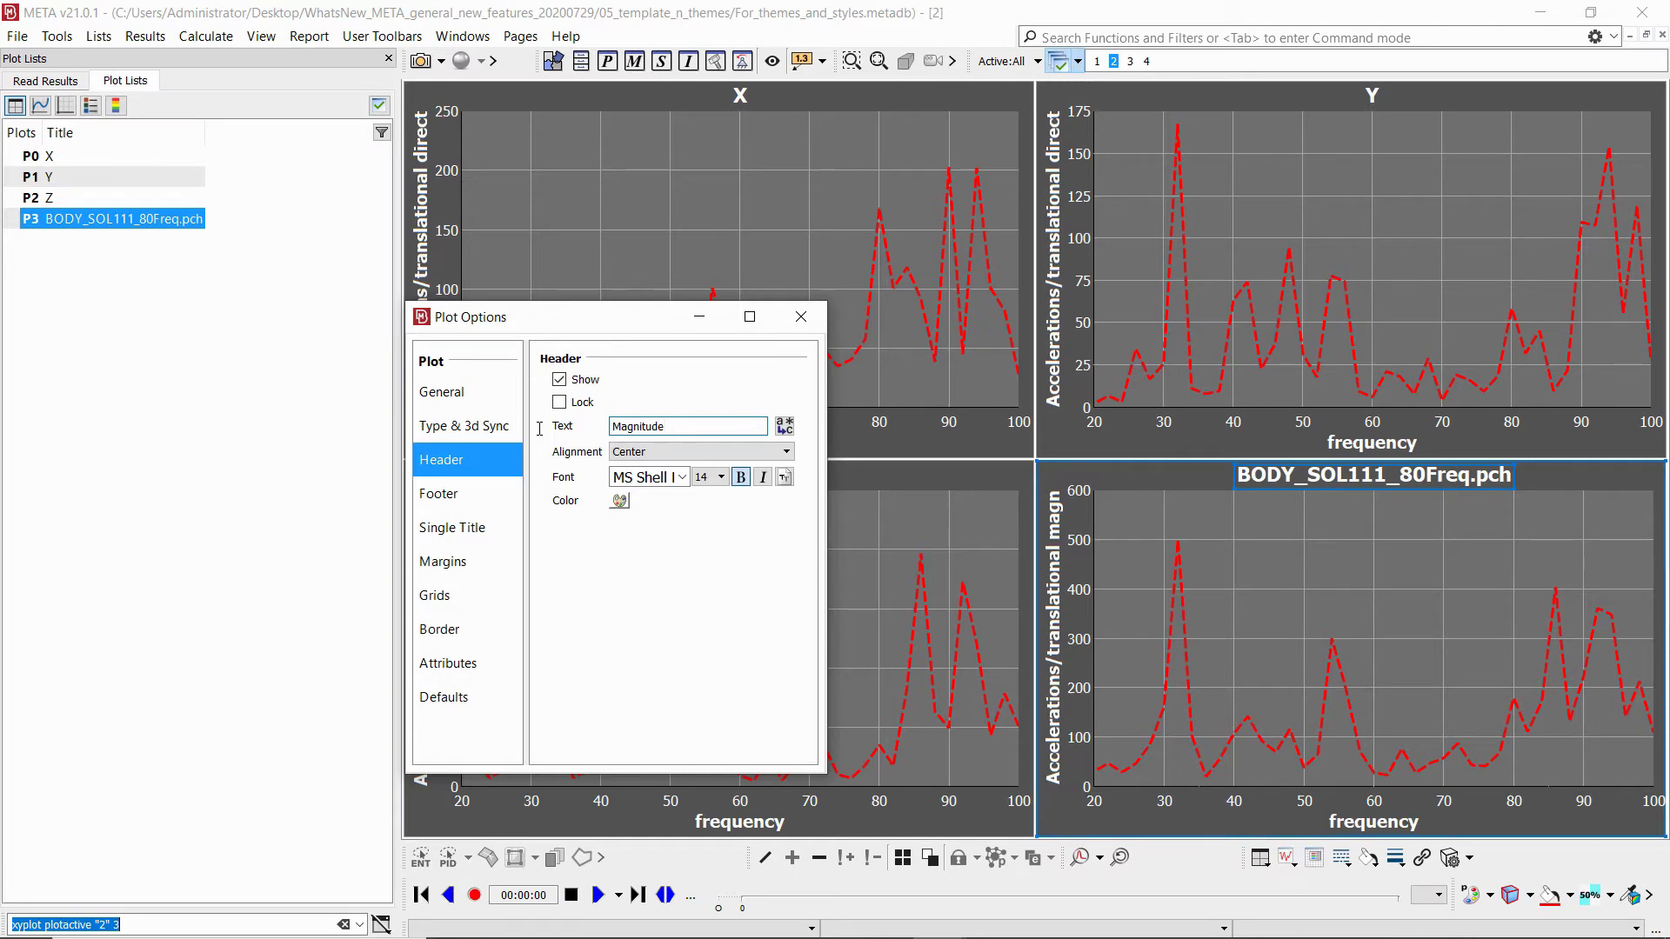
{"action": "key", "text": "Return"}
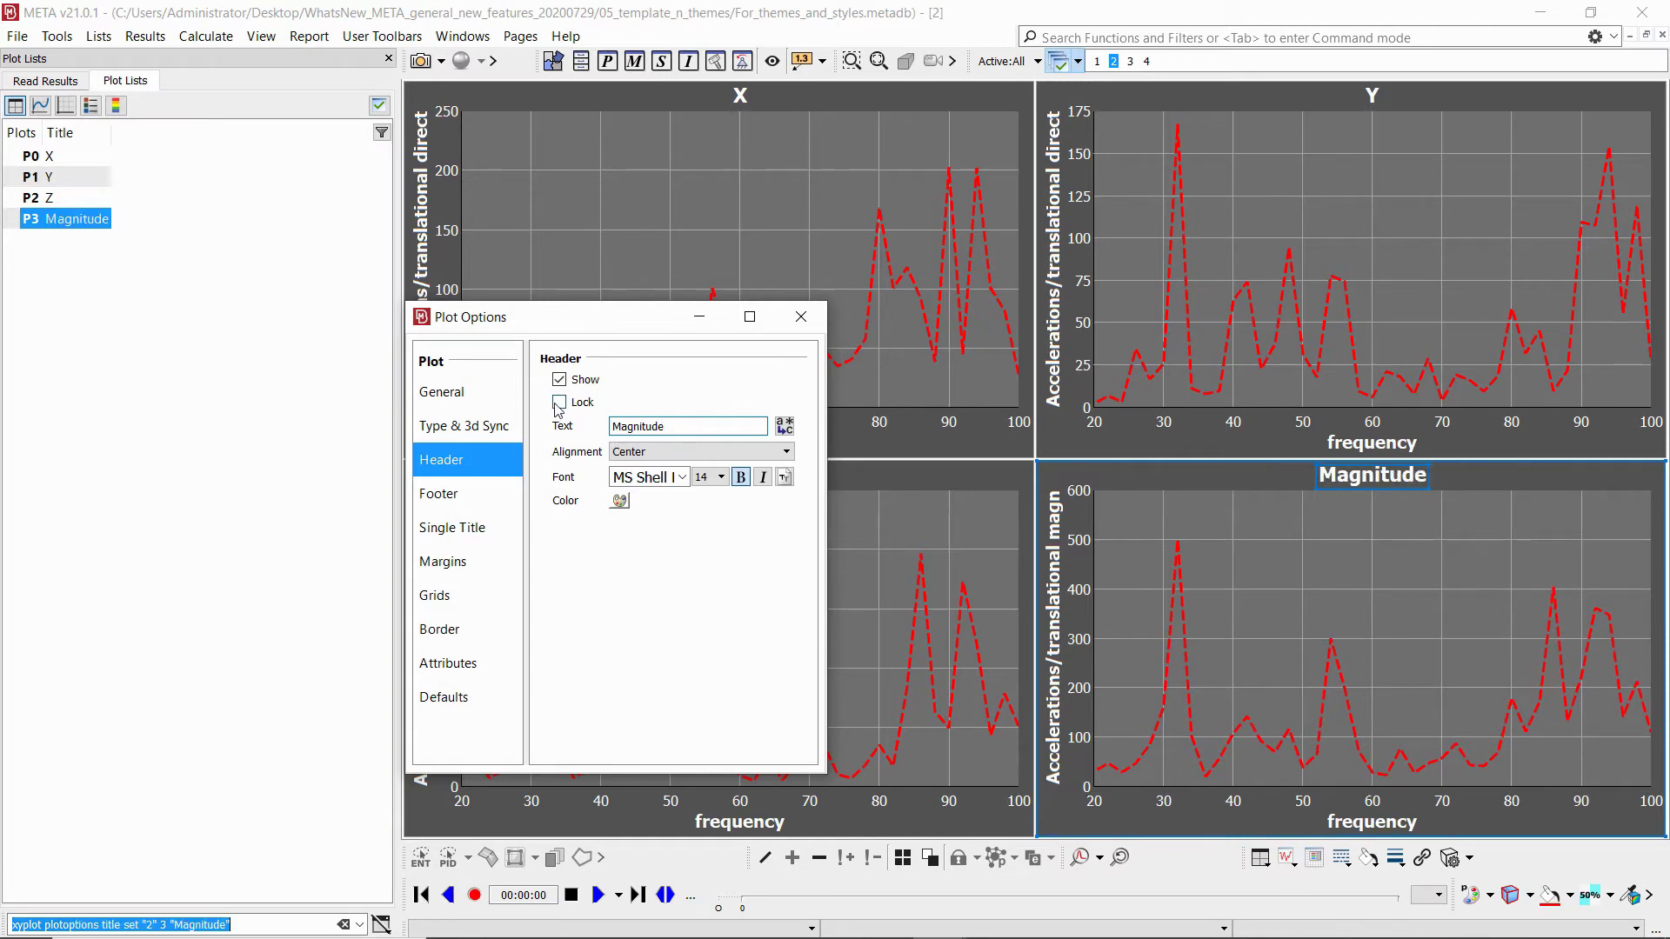
{"action": "left_click", "coordinate": [801, 317]}
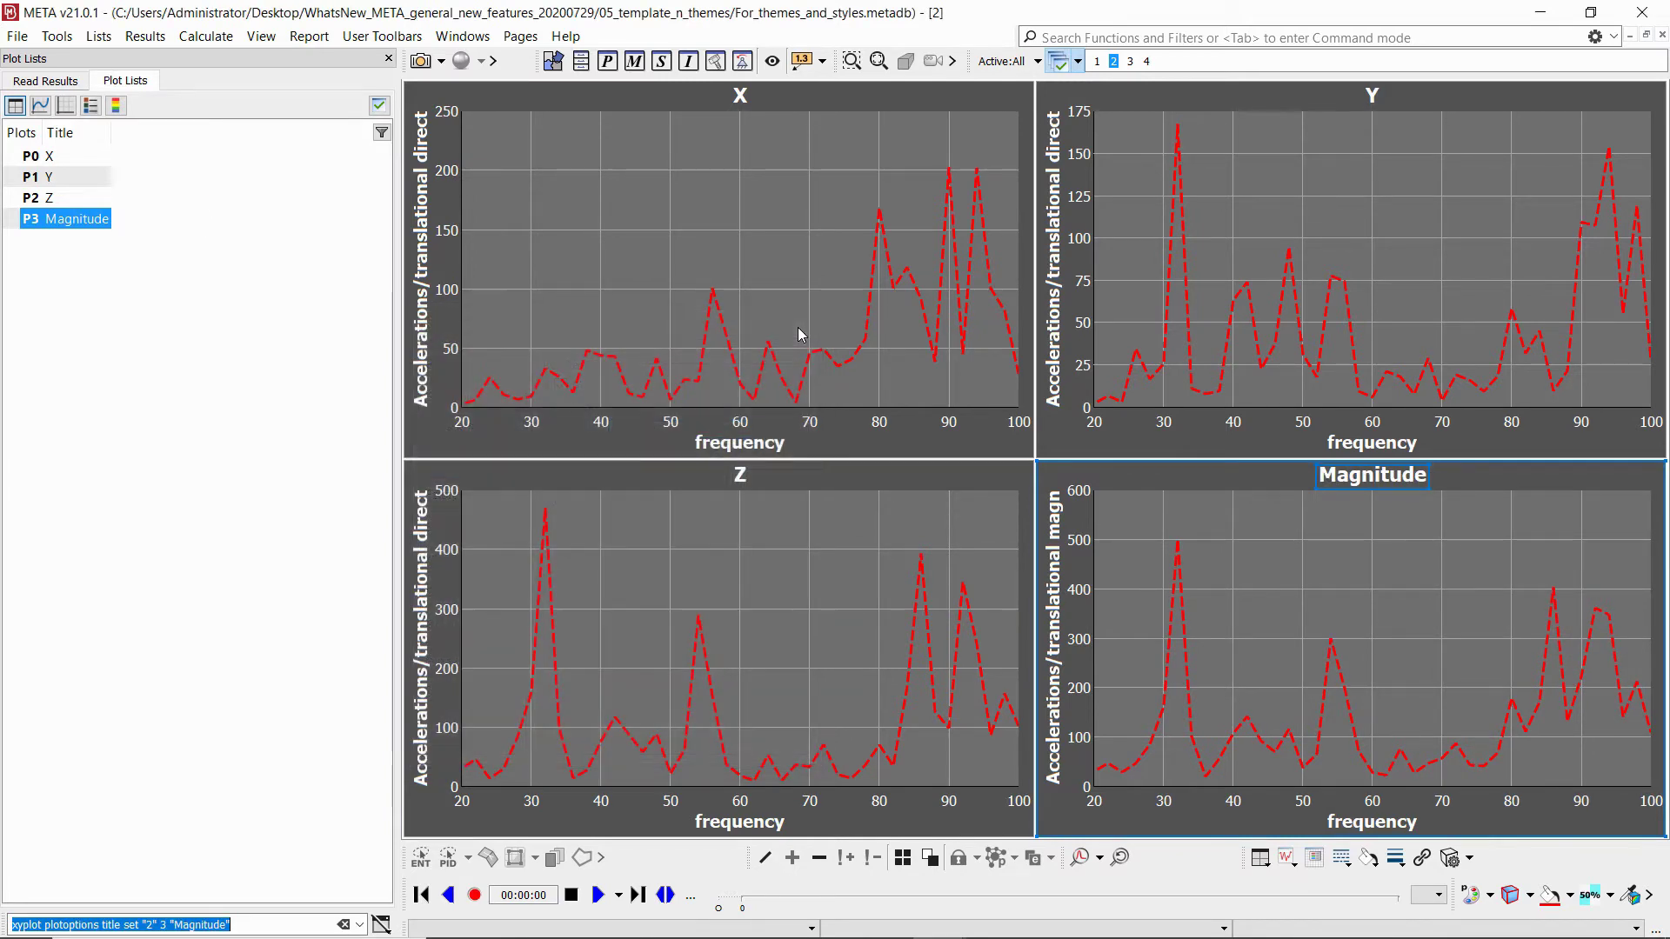
Filter the axes list to Y0 and set the axis type of all four Y axes to dB filter.
{"action": "left_click", "coordinate": [65, 105]}
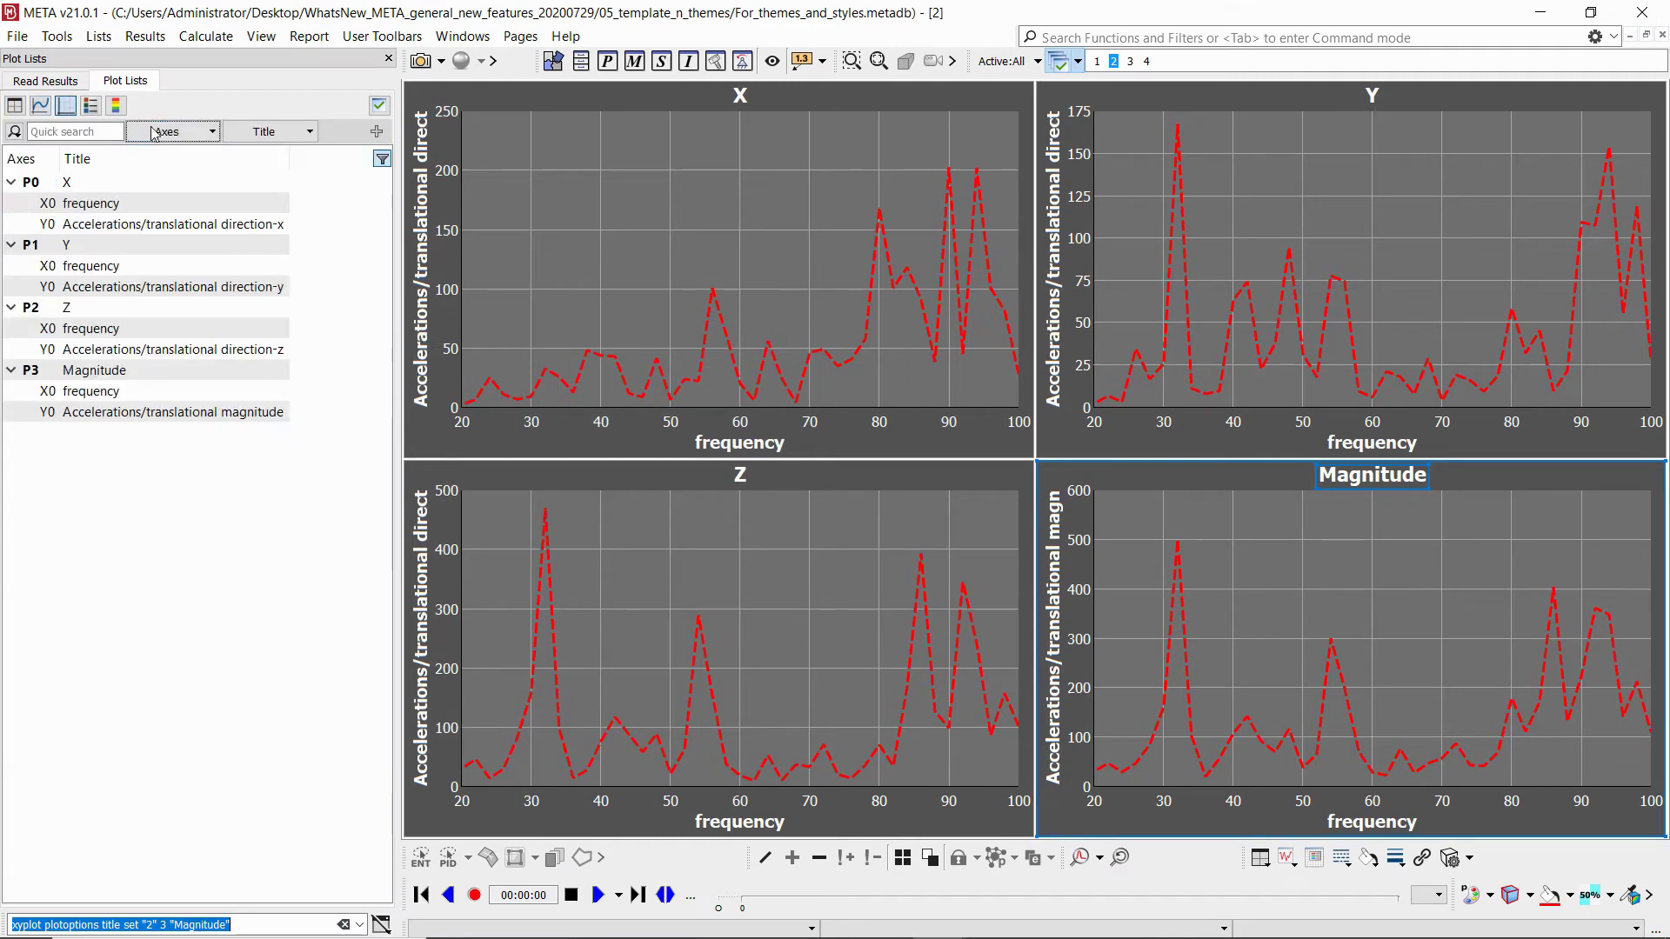
{"action": "left_click", "coordinate": [166, 133]}
{"action": "left_click", "coordinate": [139, 234]}
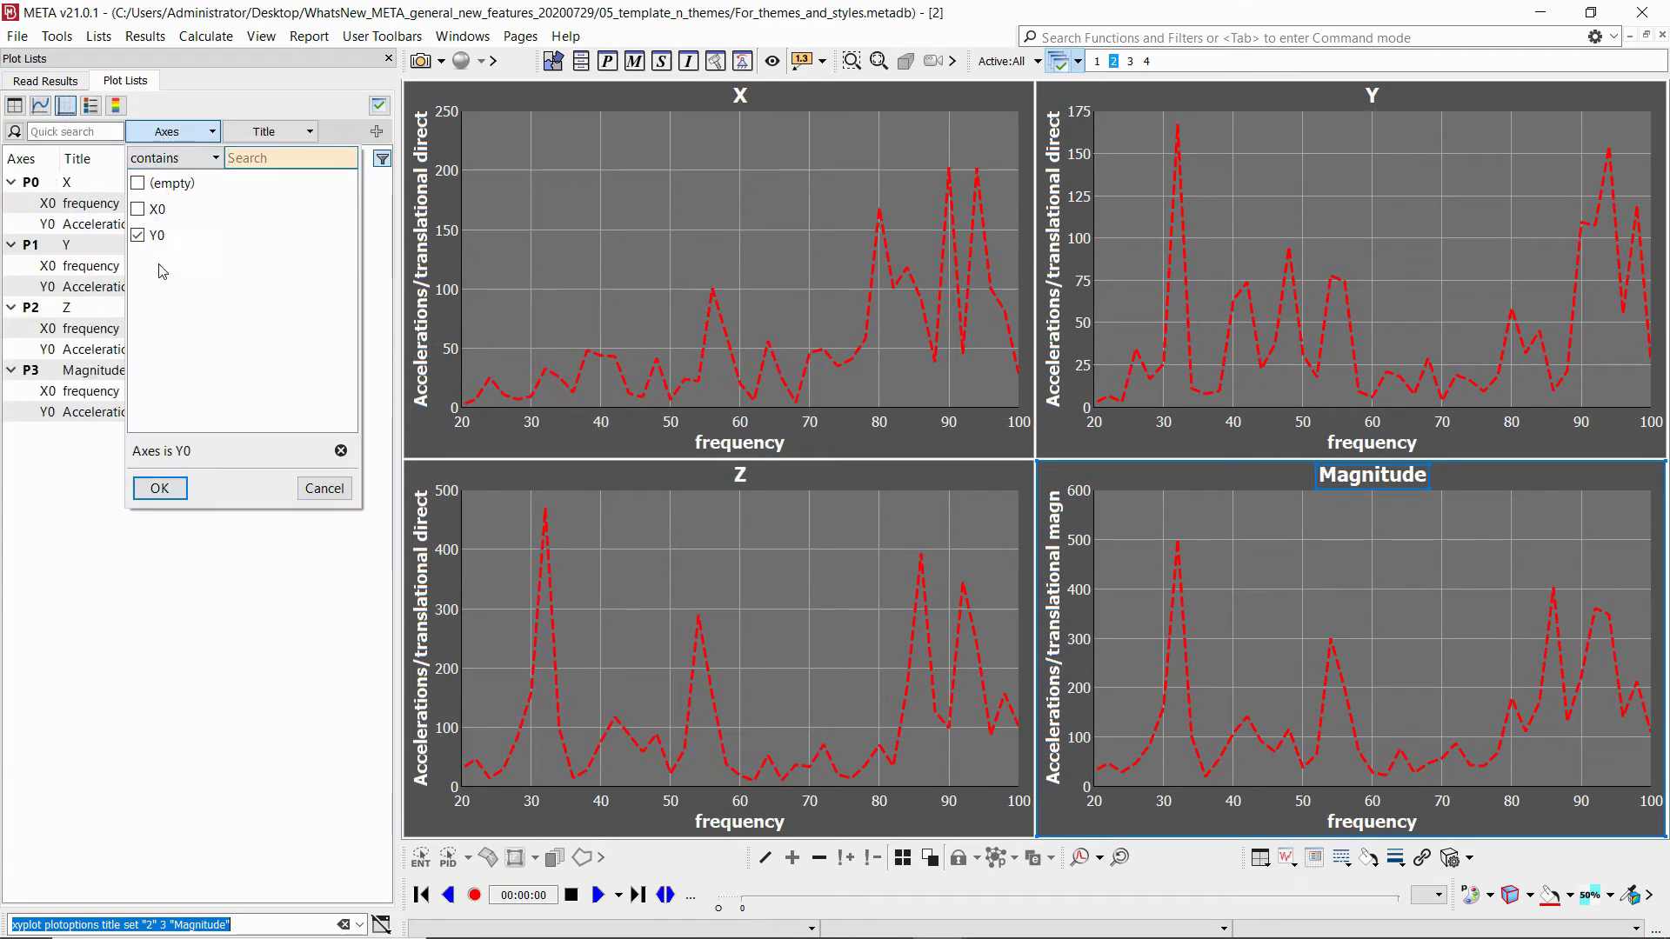
{"action": "left_click", "coordinate": [157, 489]}
{"action": "key", "text": "ctrl+a"}
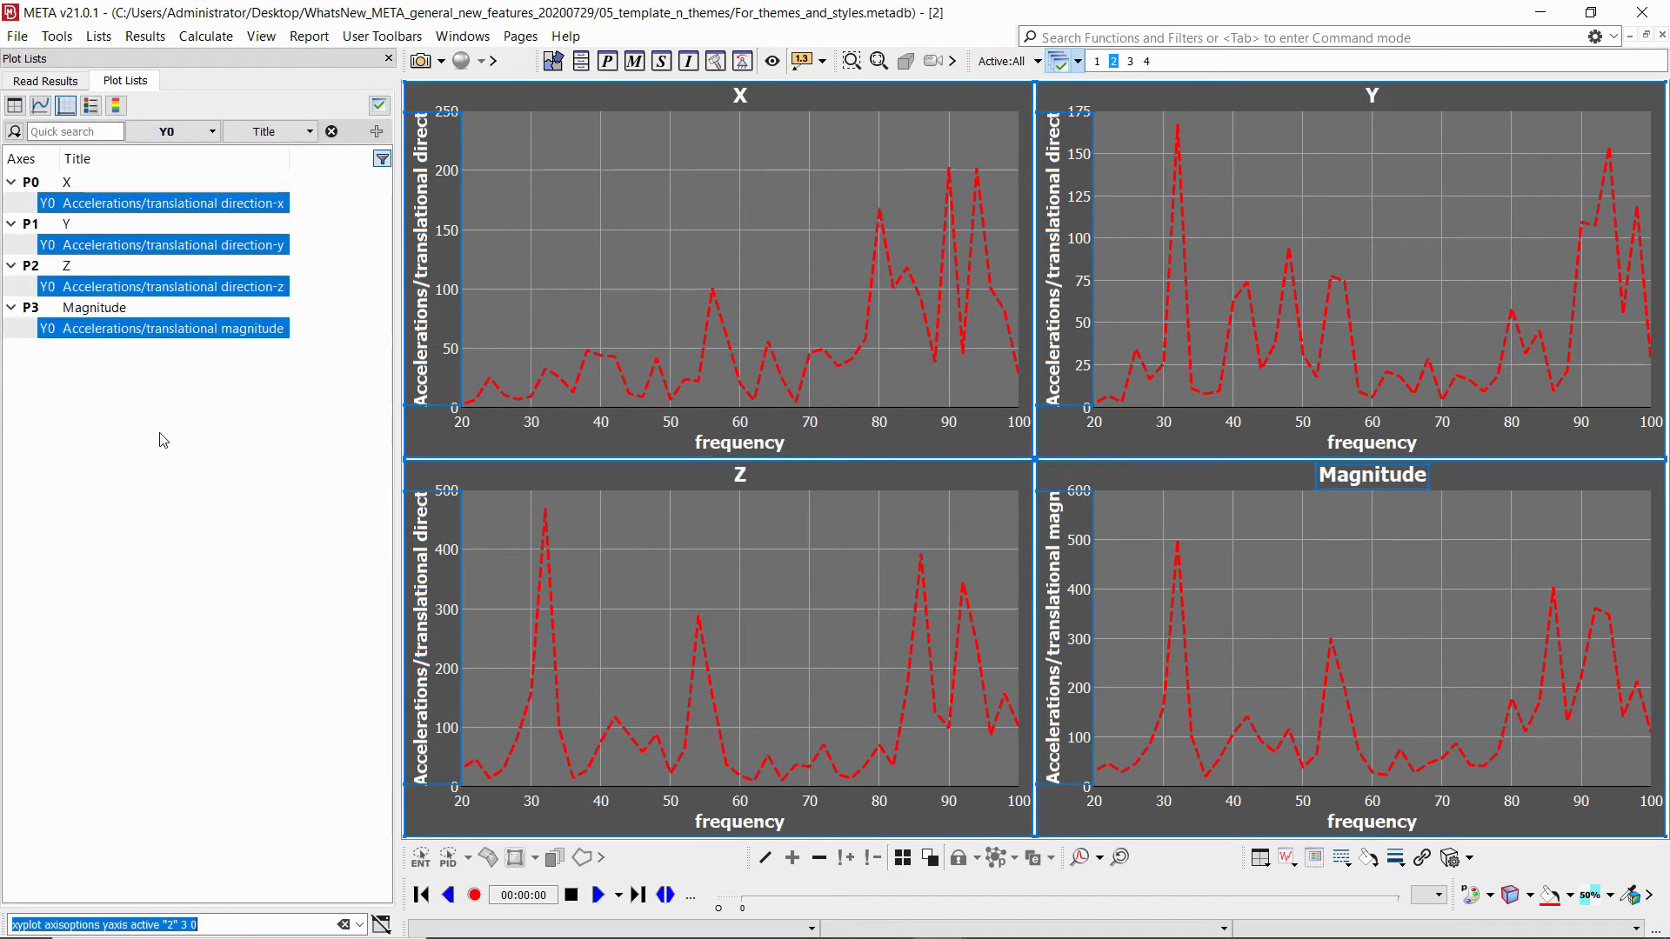
{"action": "right_click", "coordinate": [171, 339]}
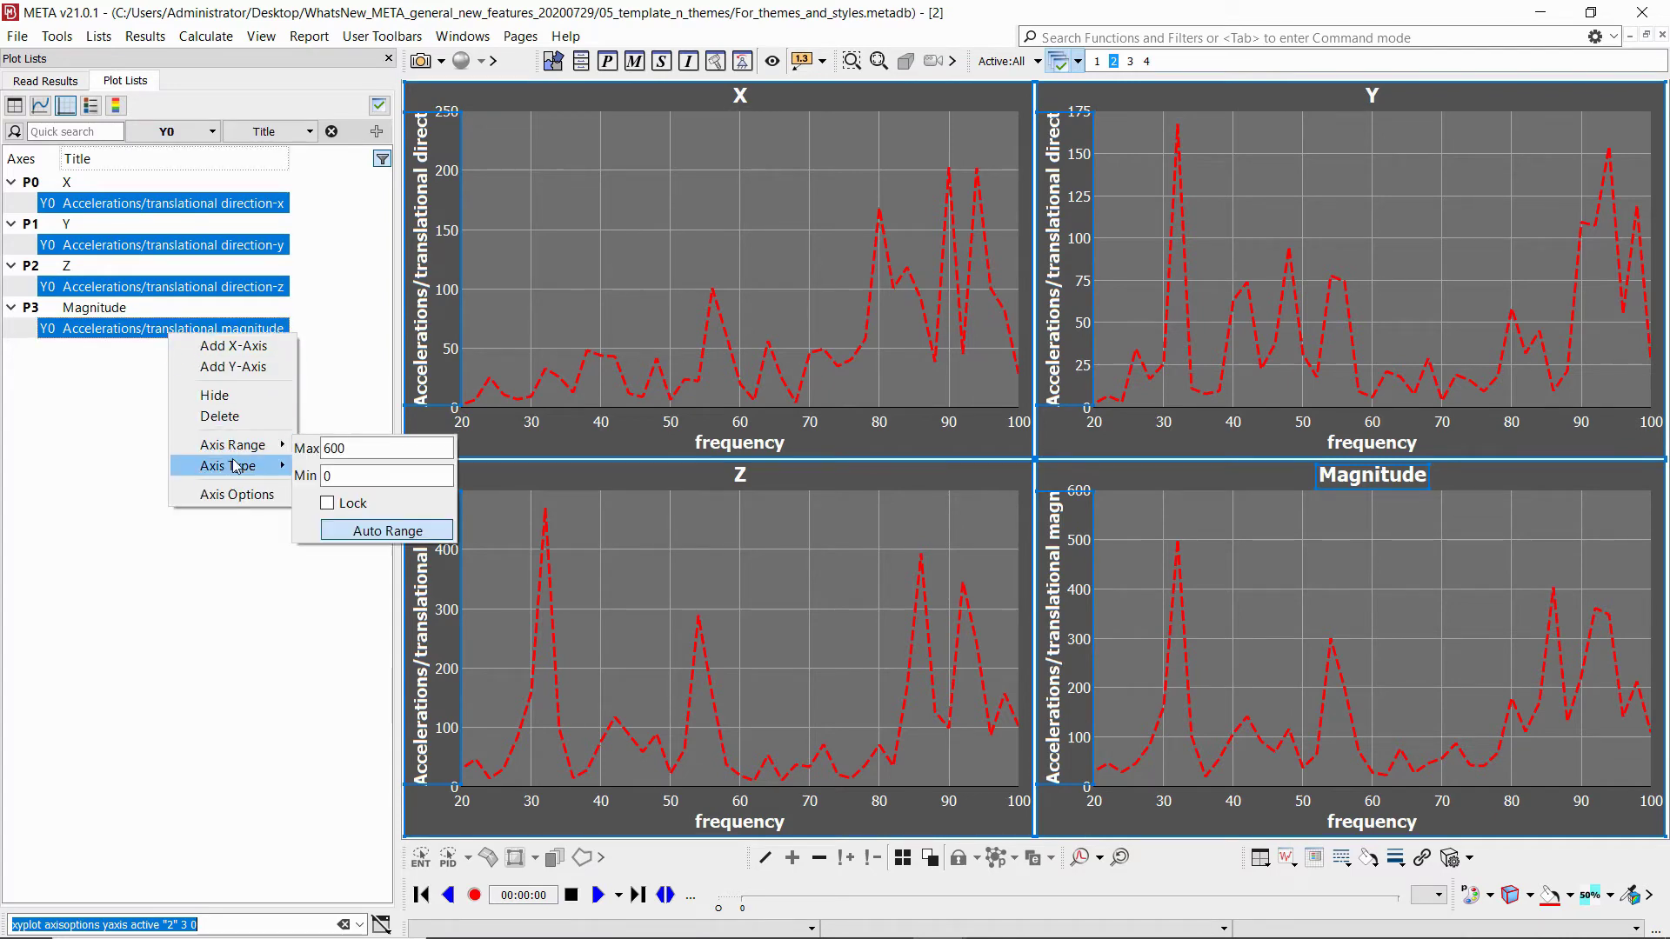
{"action": "mouse_move", "coordinate": [235, 467]}
{"action": "left_click", "coordinate": [461, 469]}
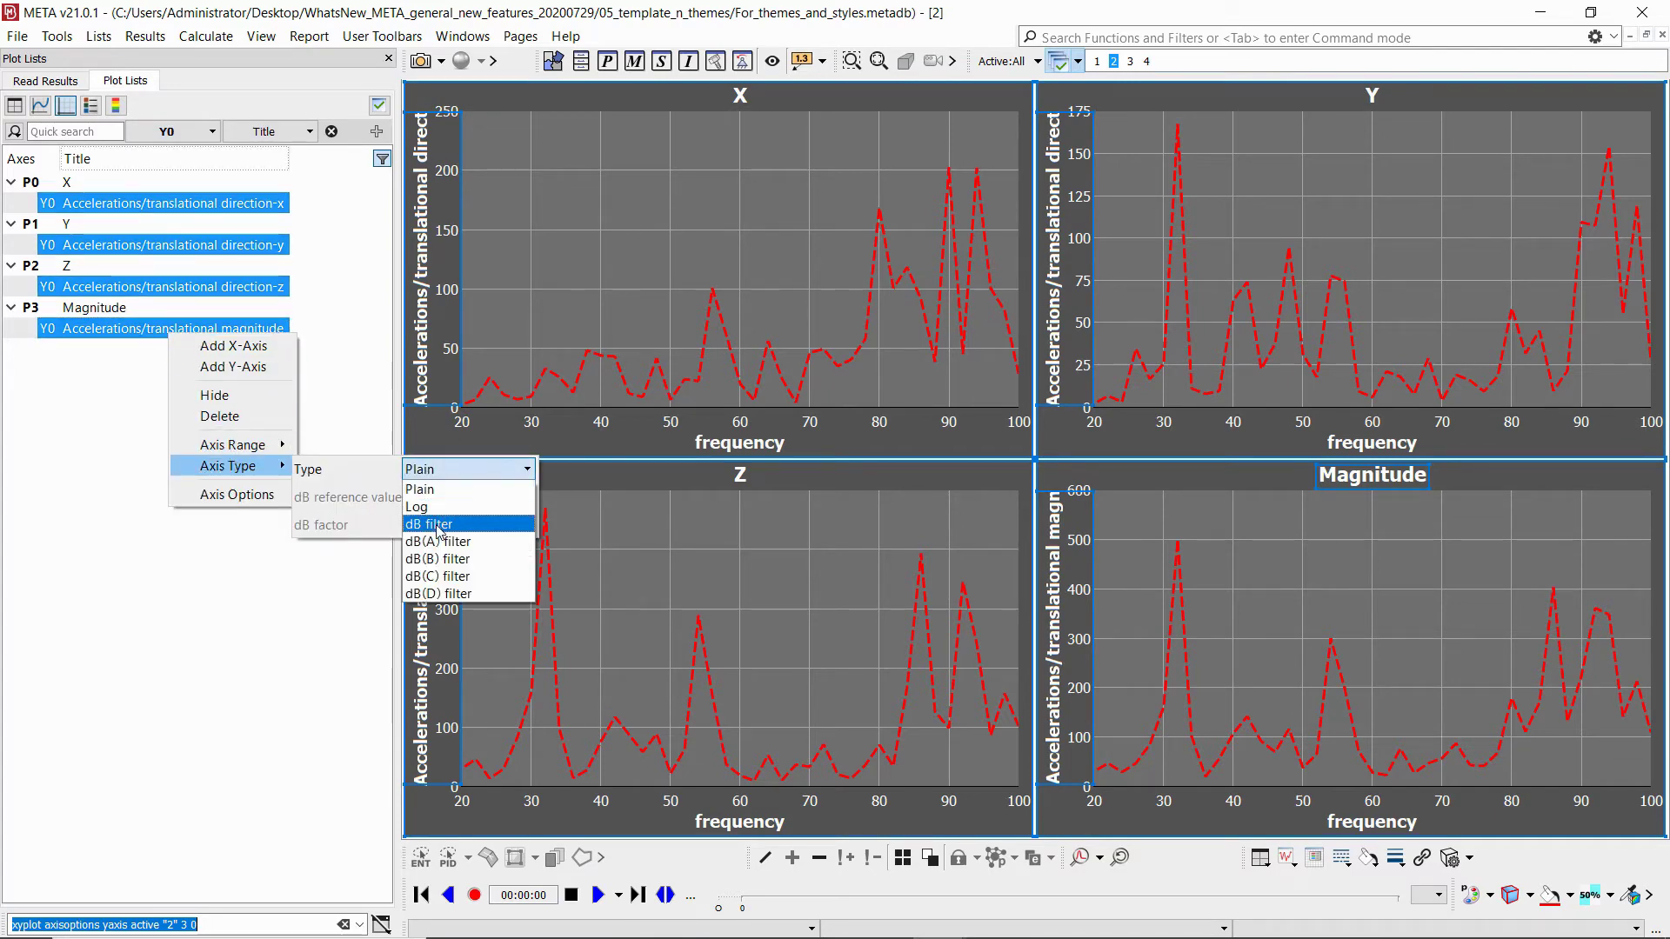
{"action": "key", "text": "Escape"}
{"action": "key", "text": "Down"}
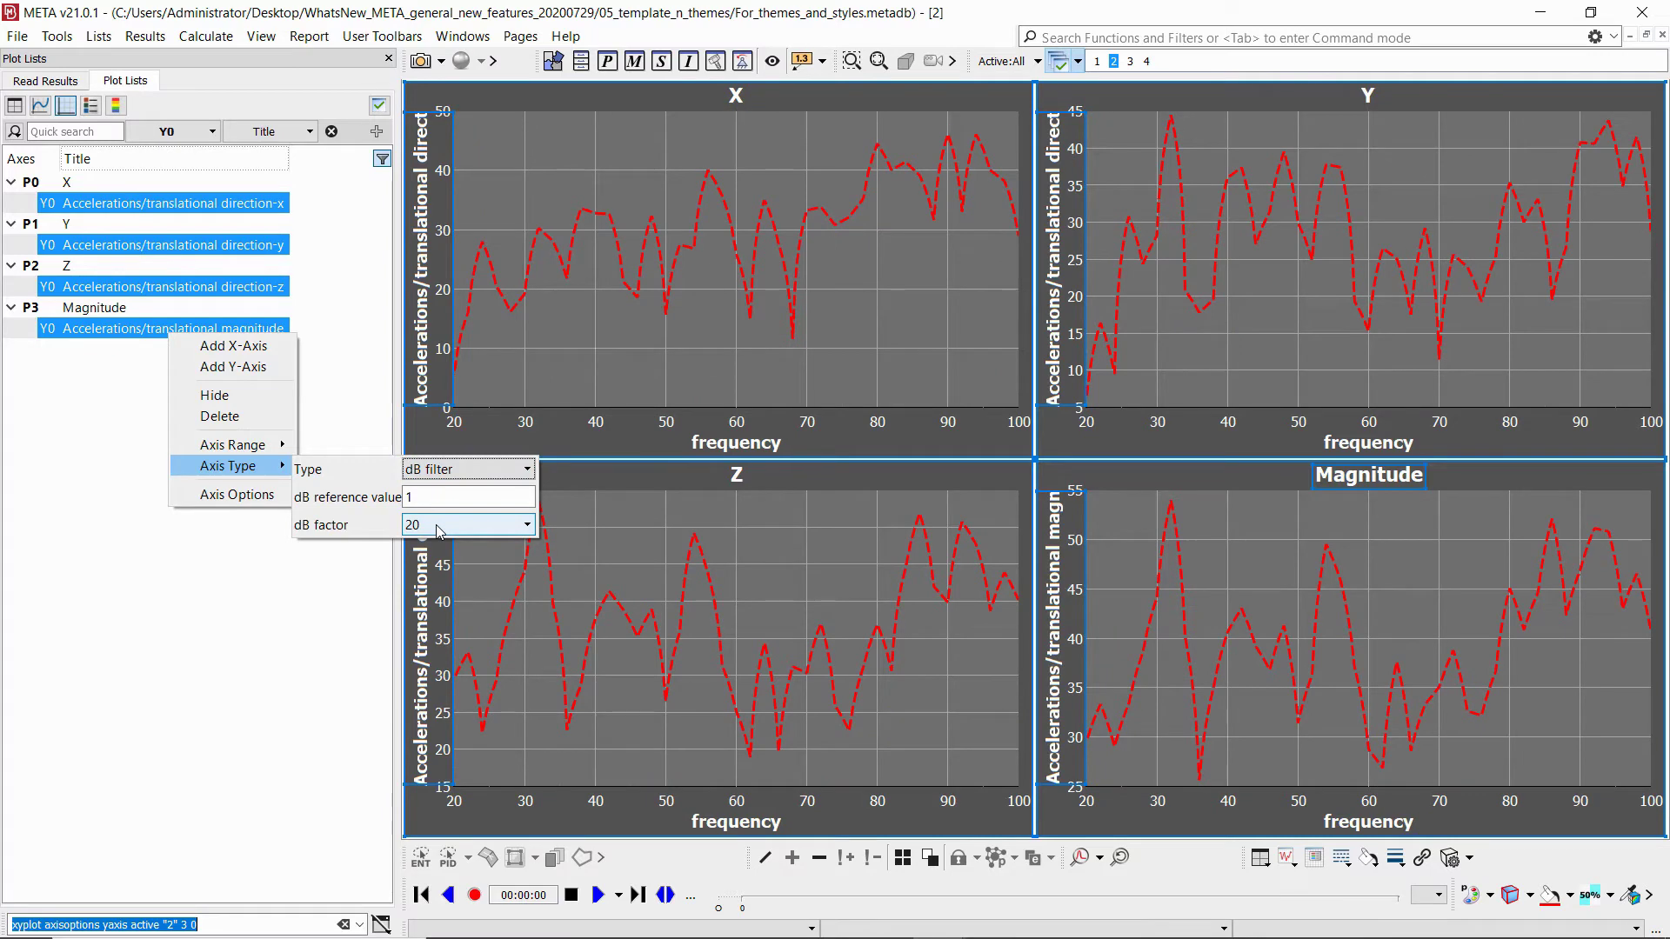
Shorten the title of all four Y axes to "Accelerations".
{"action": "left_click", "coordinate": [250, 493]}
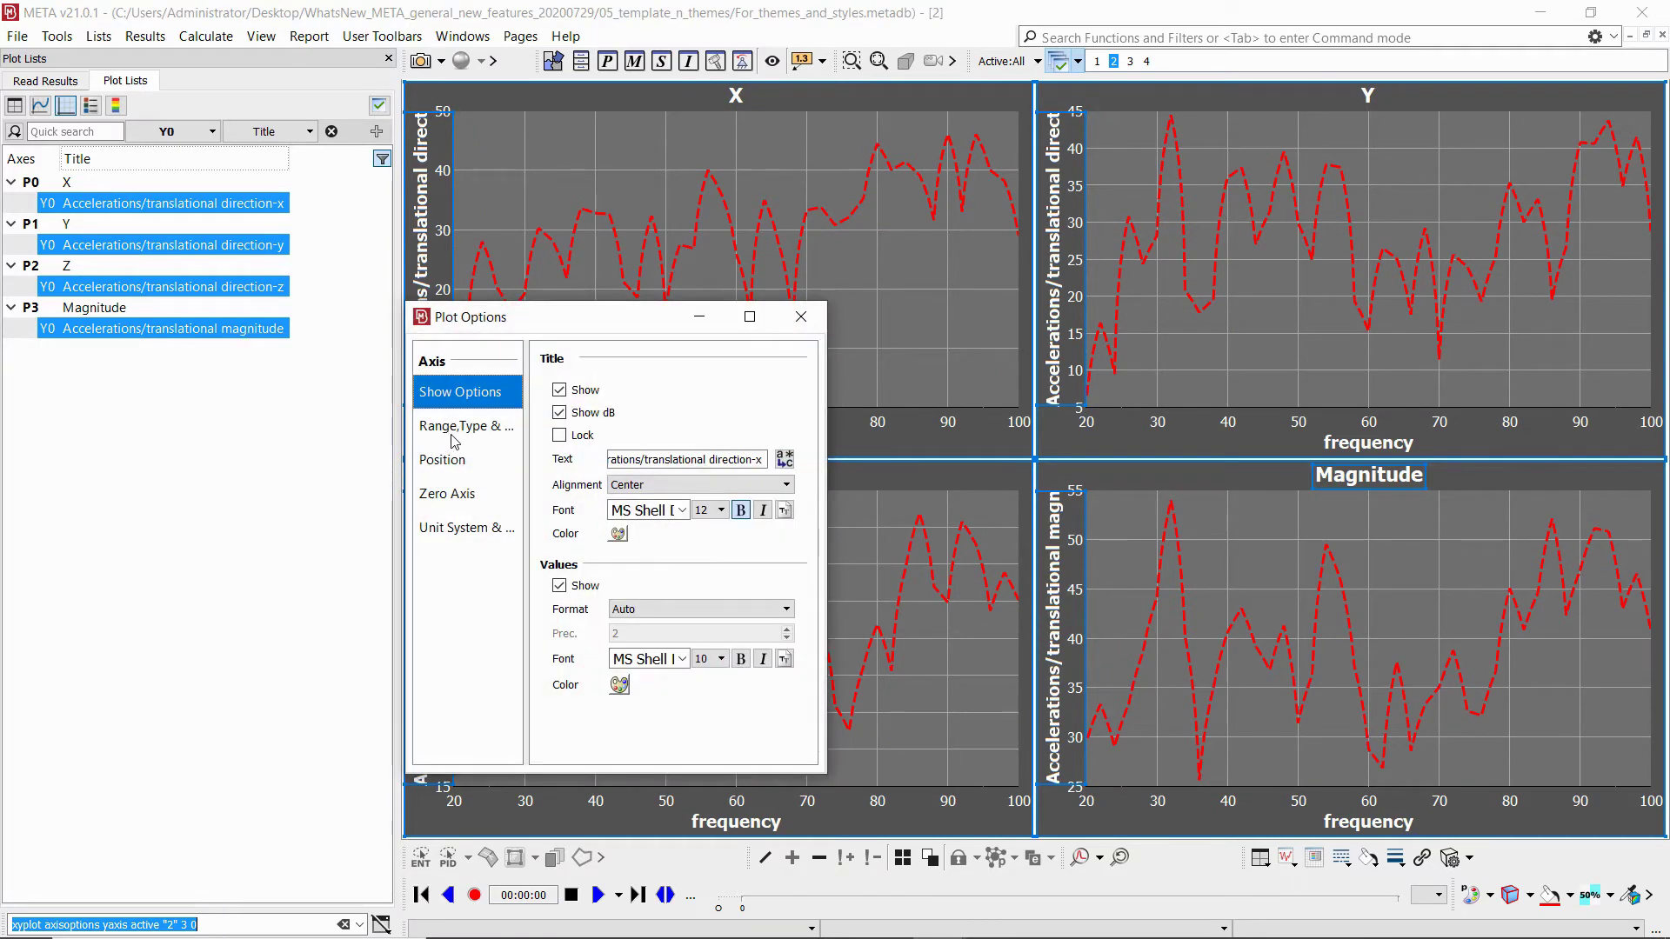
{"action": "left_click_drag", "start_coordinate": [764, 460], "coordinate": [643, 463]}
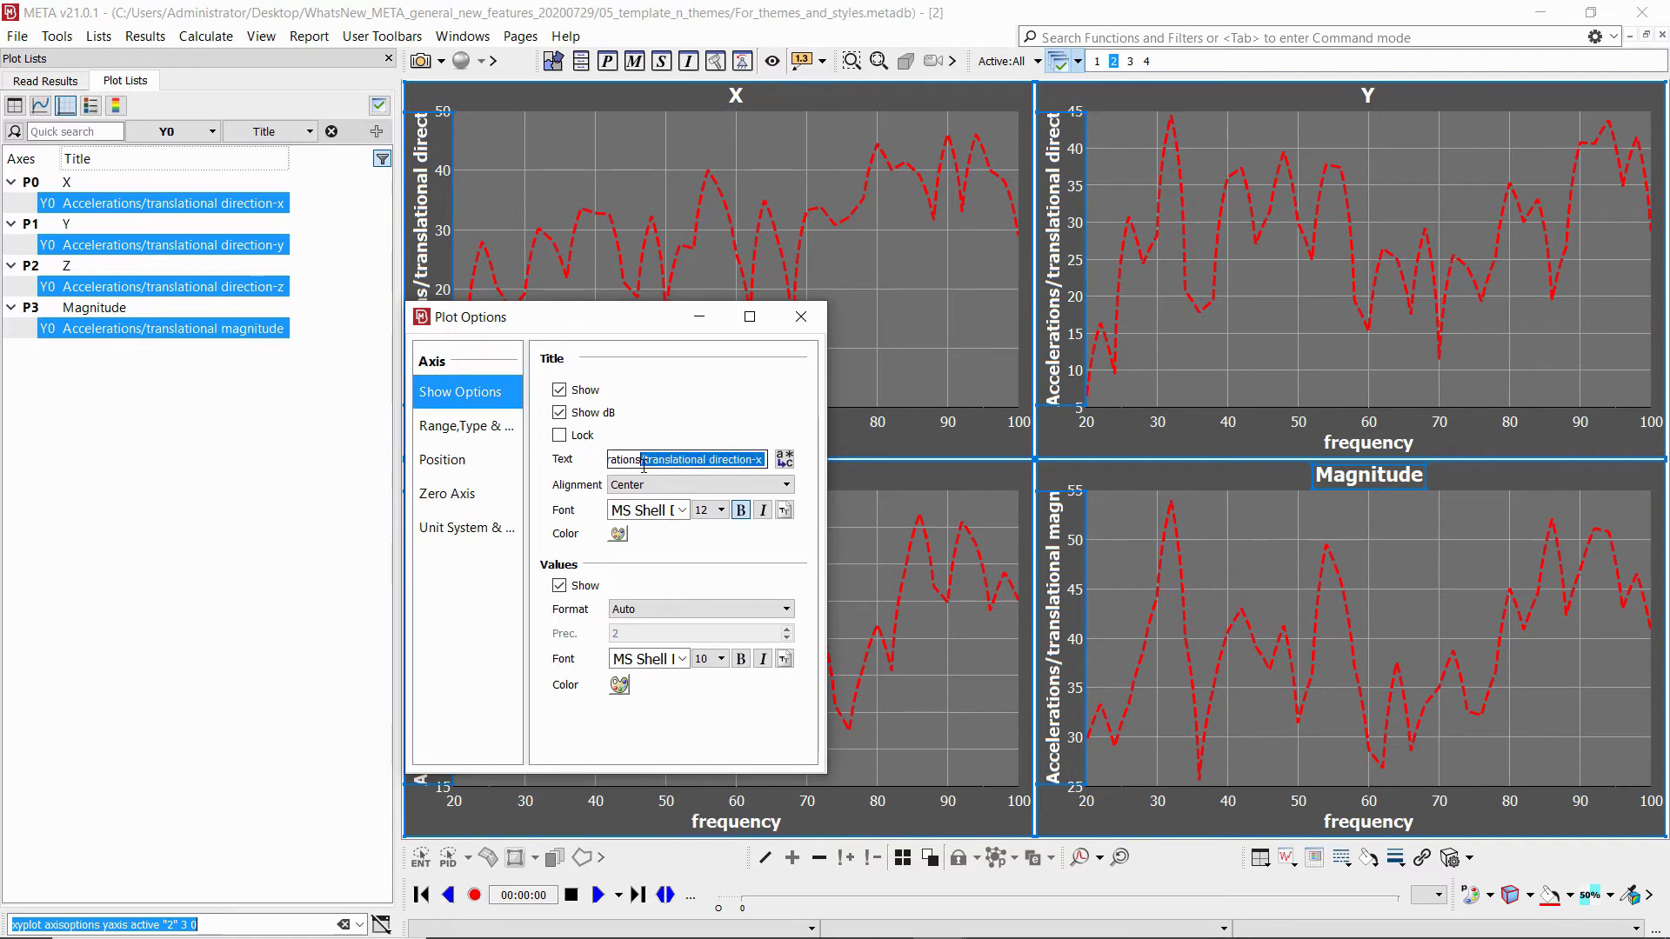
{"action": "key", "text": "Delete"}
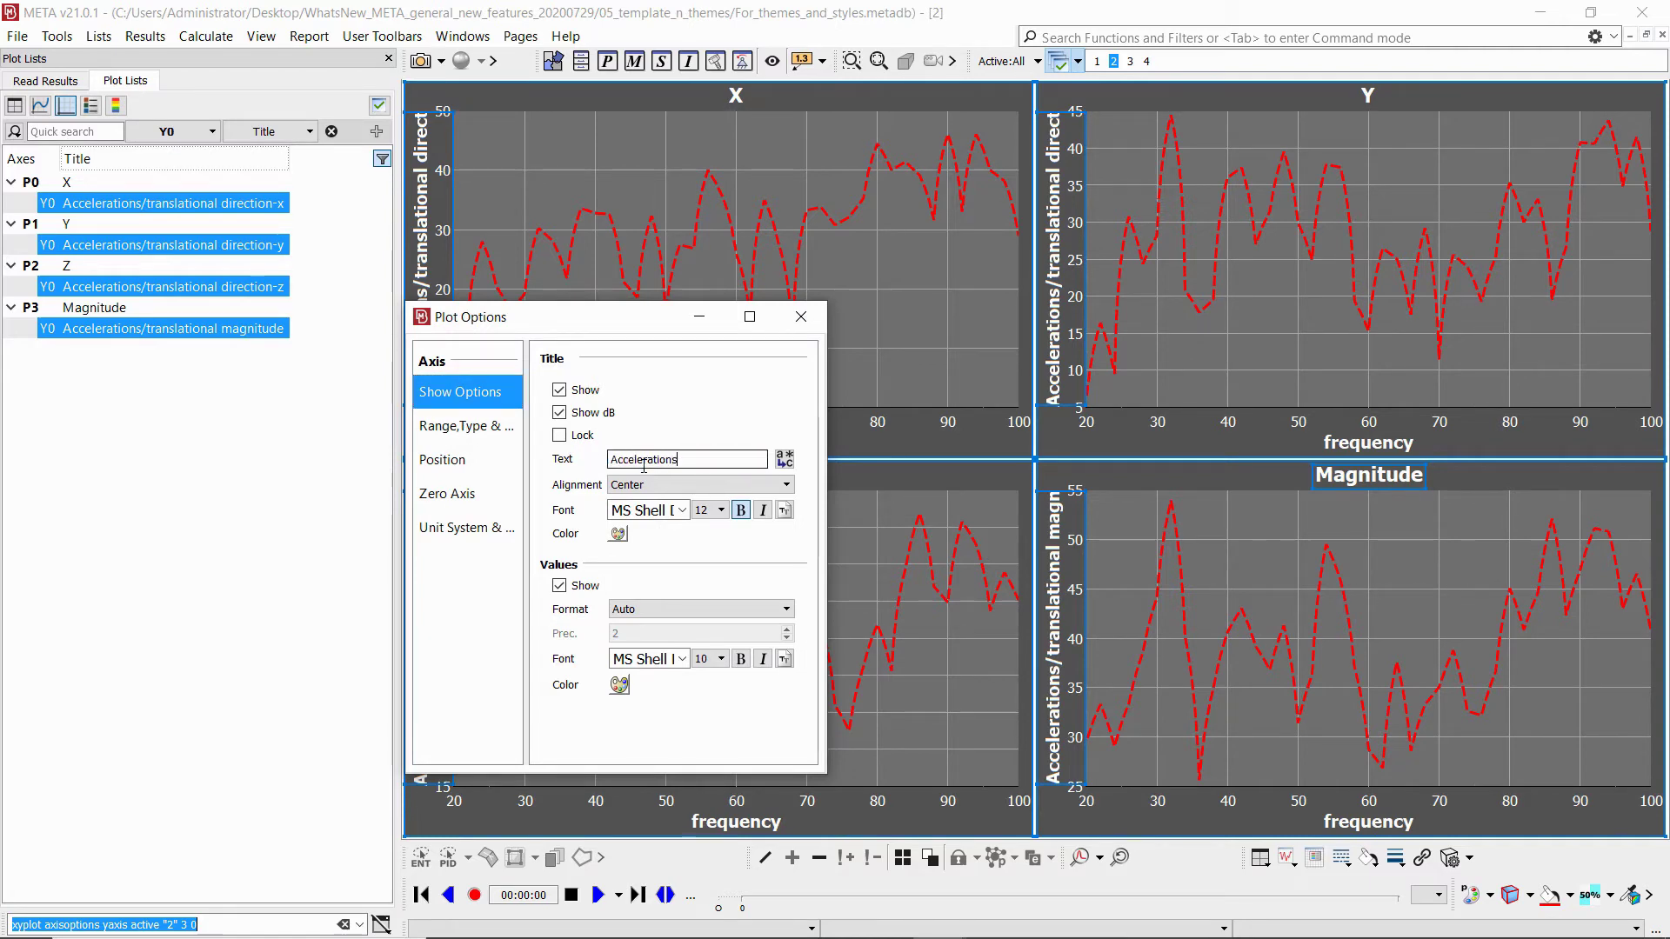
{"action": "key", "text": "Return"}
Set the range maximum of all four Y axes to 60 and their step increment to 10.
{"action": "left_click", "coordinate": [487, 426]}
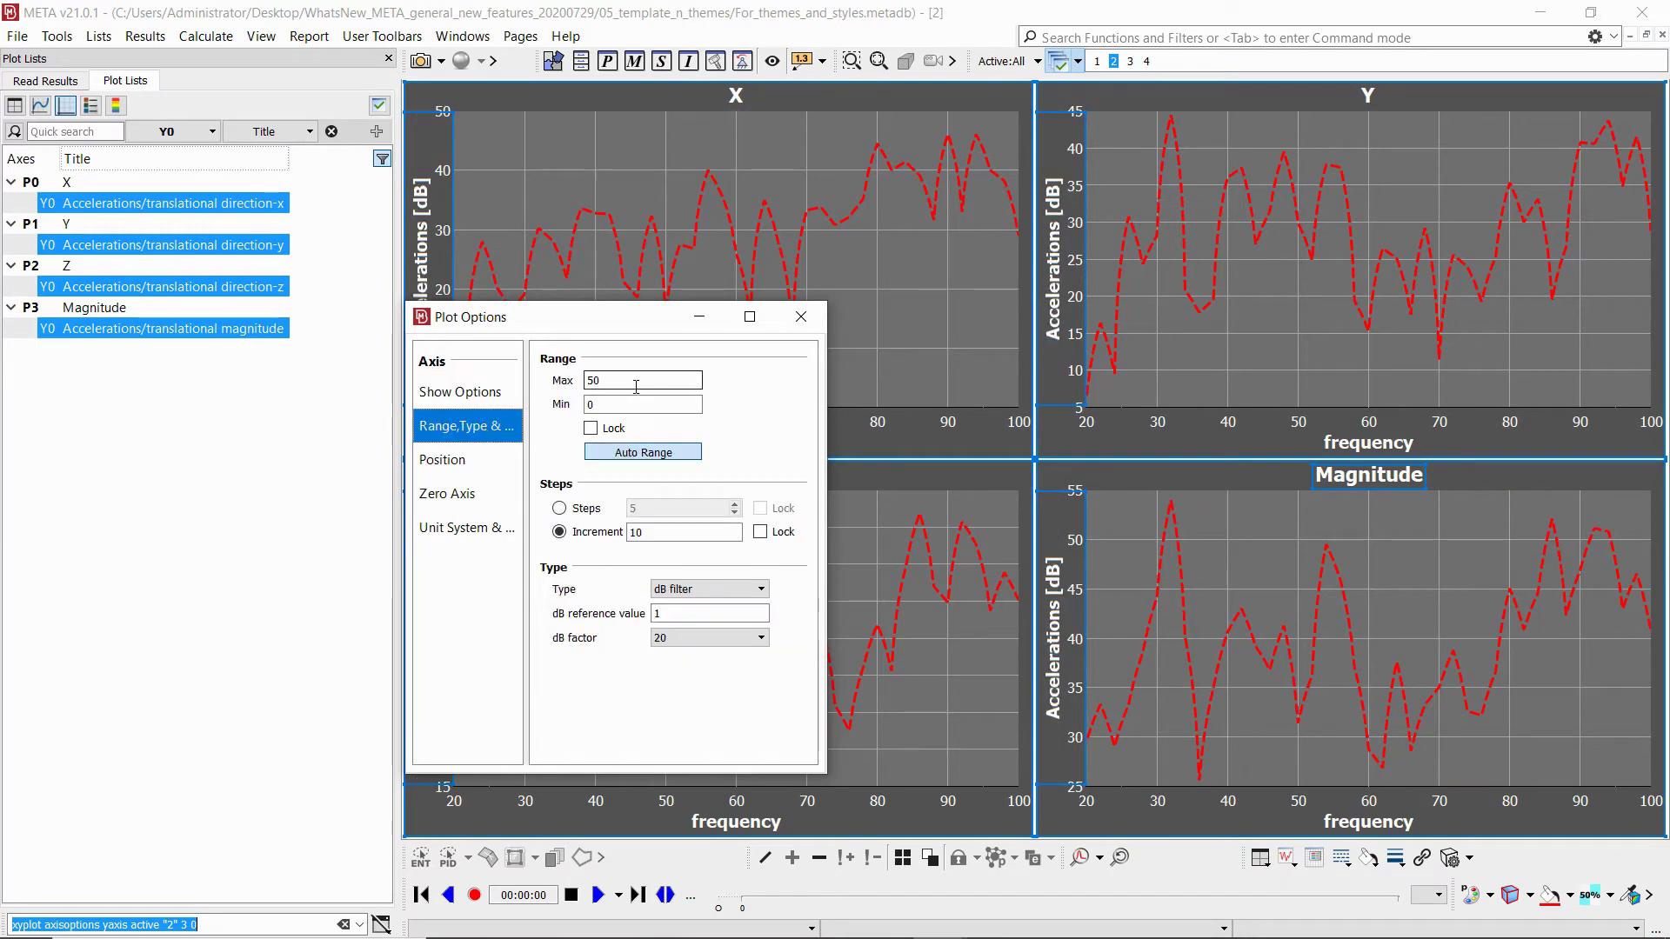
{"action": "left_click_drag", "start_coordinate": [636, 386], "coordinate": [554, 380]}
{"action": "type", "text": "60"}
{"action": "key", "text": "Return"}
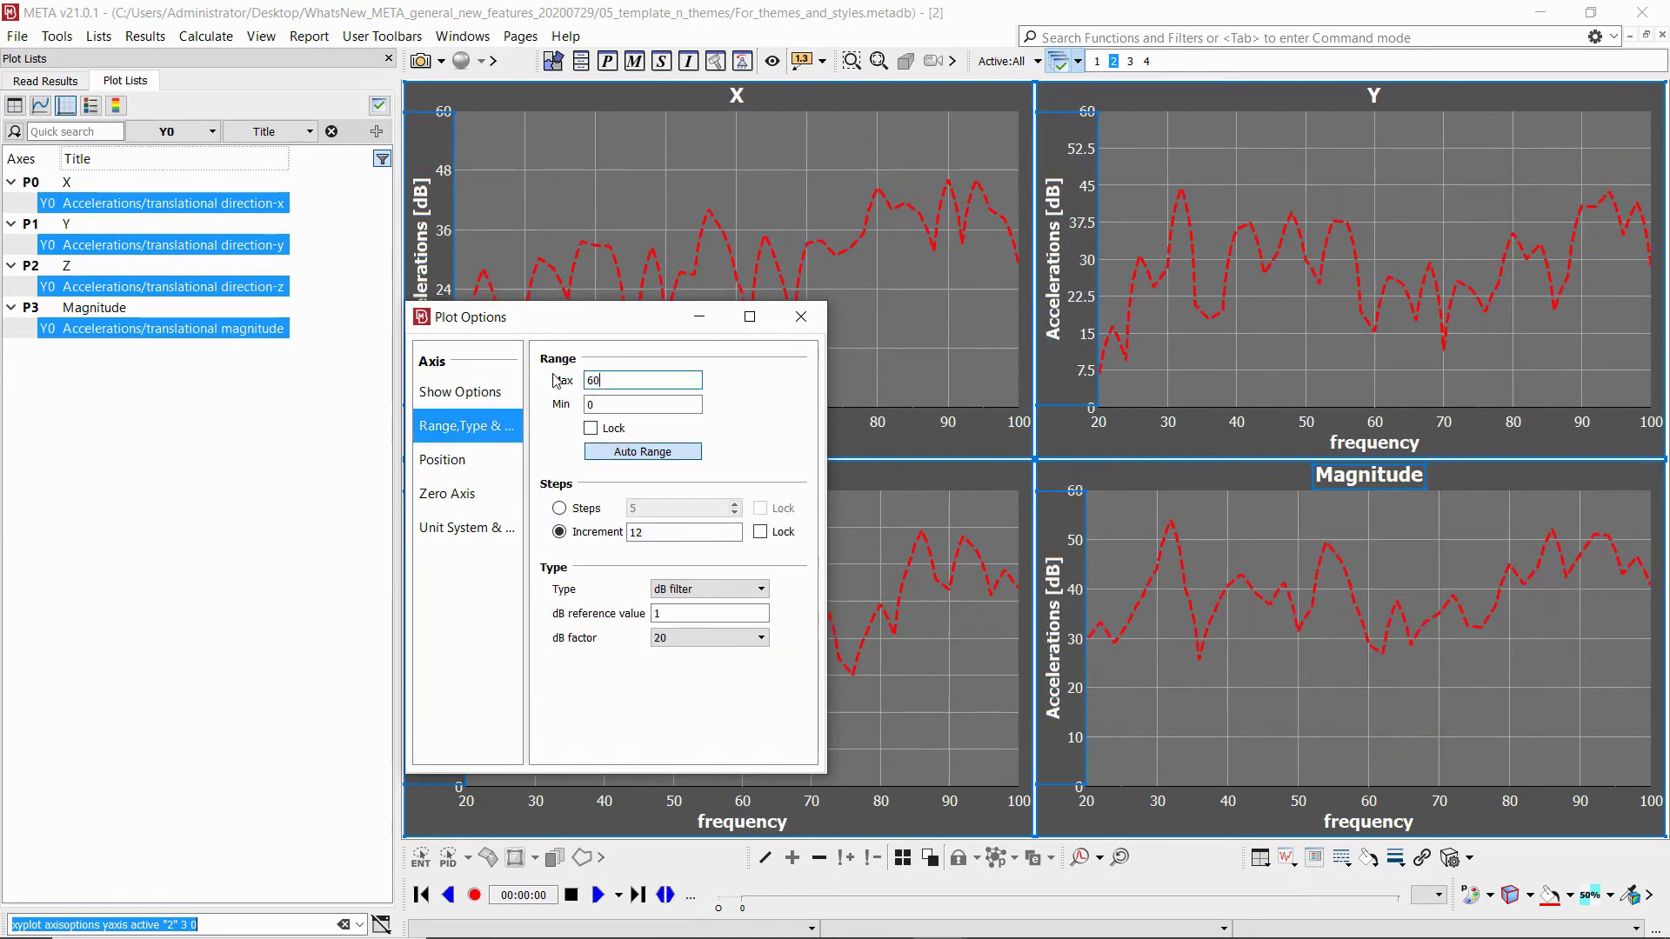
{"action": "left_click_drag", "start_coordinate": [680, 527], "coordinate": [632, 533]}
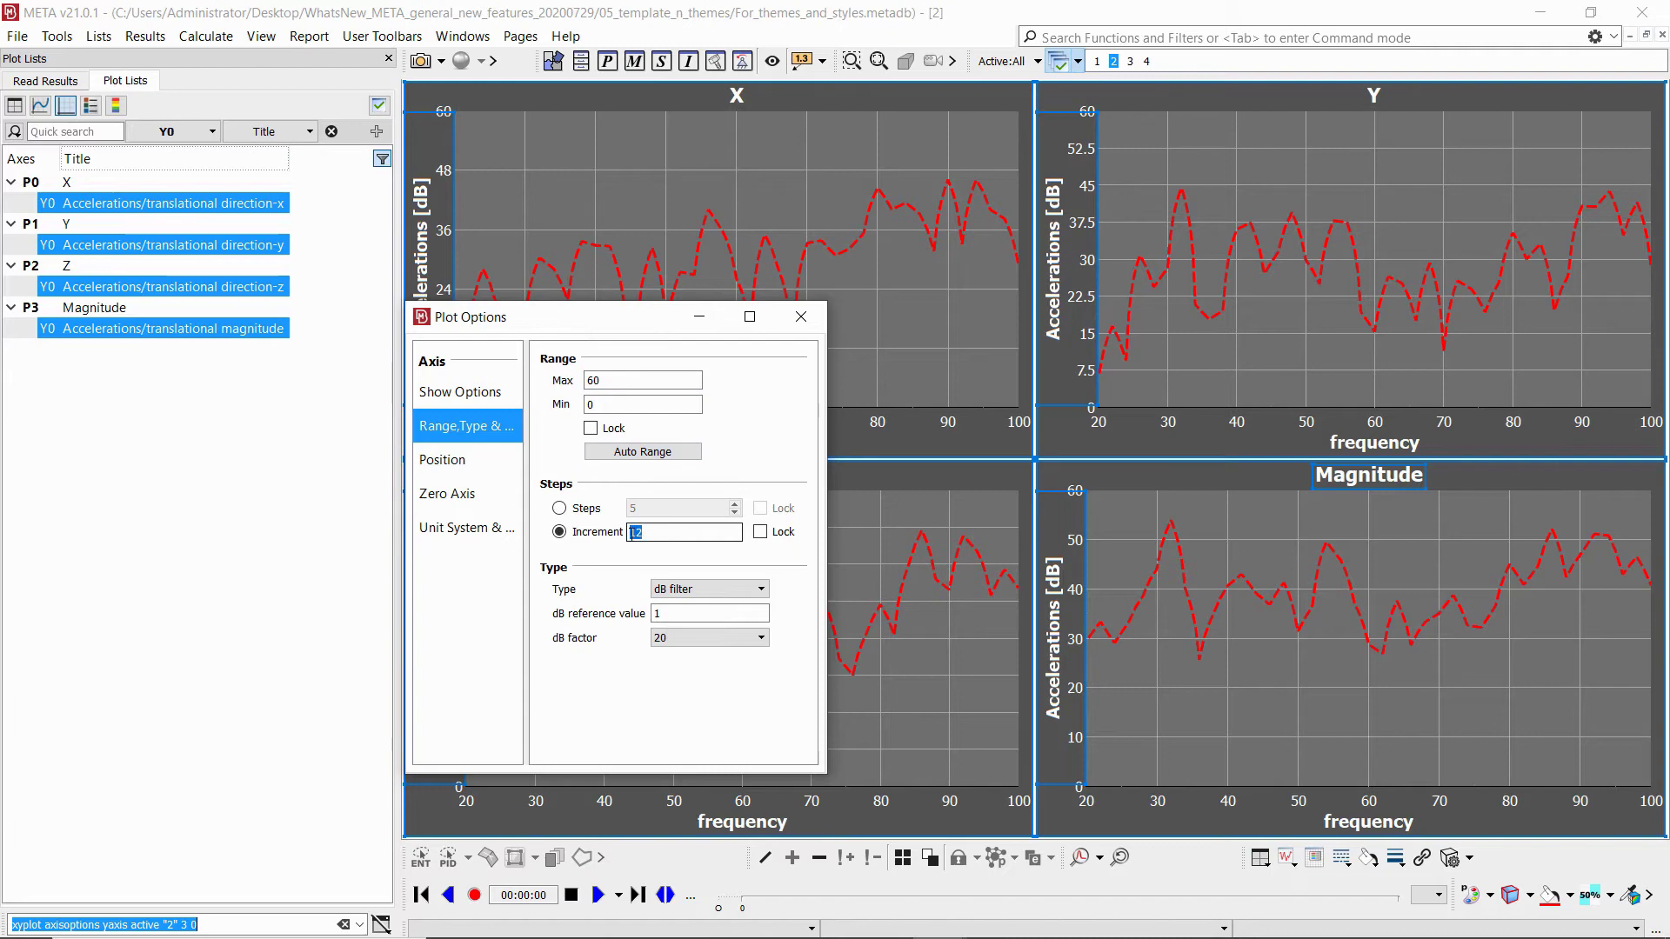
{"action": "type", "text": "10"}
{"action": "key", "text": "Return"}
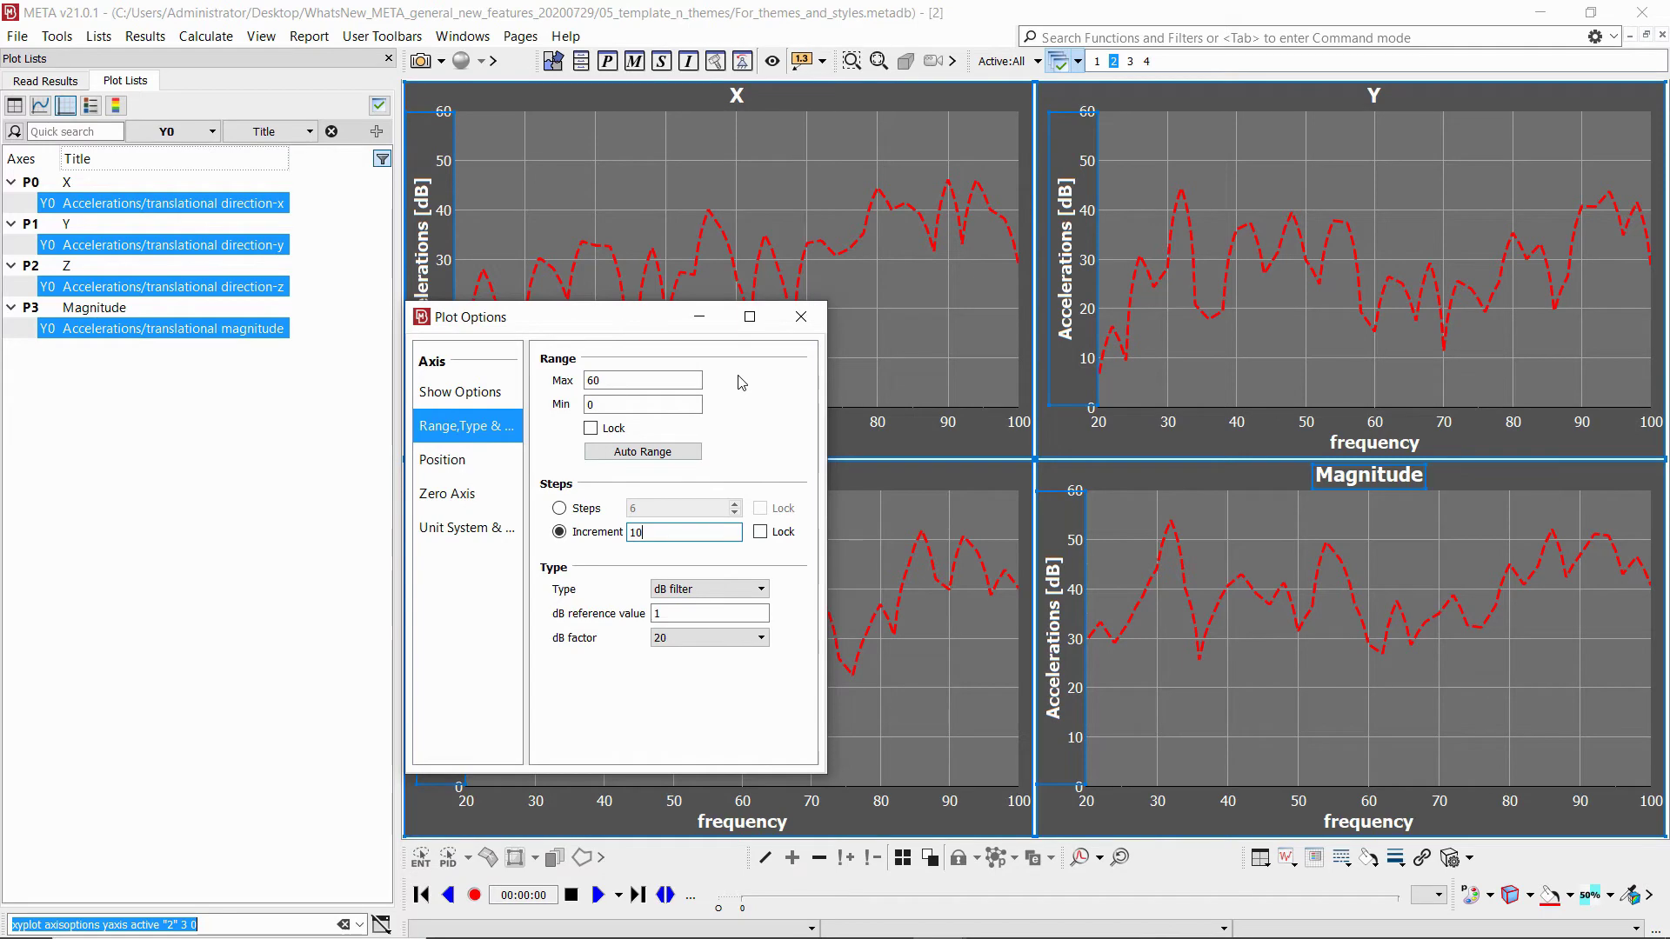
{"action": "left_click", "coordinate": [801, 317]}
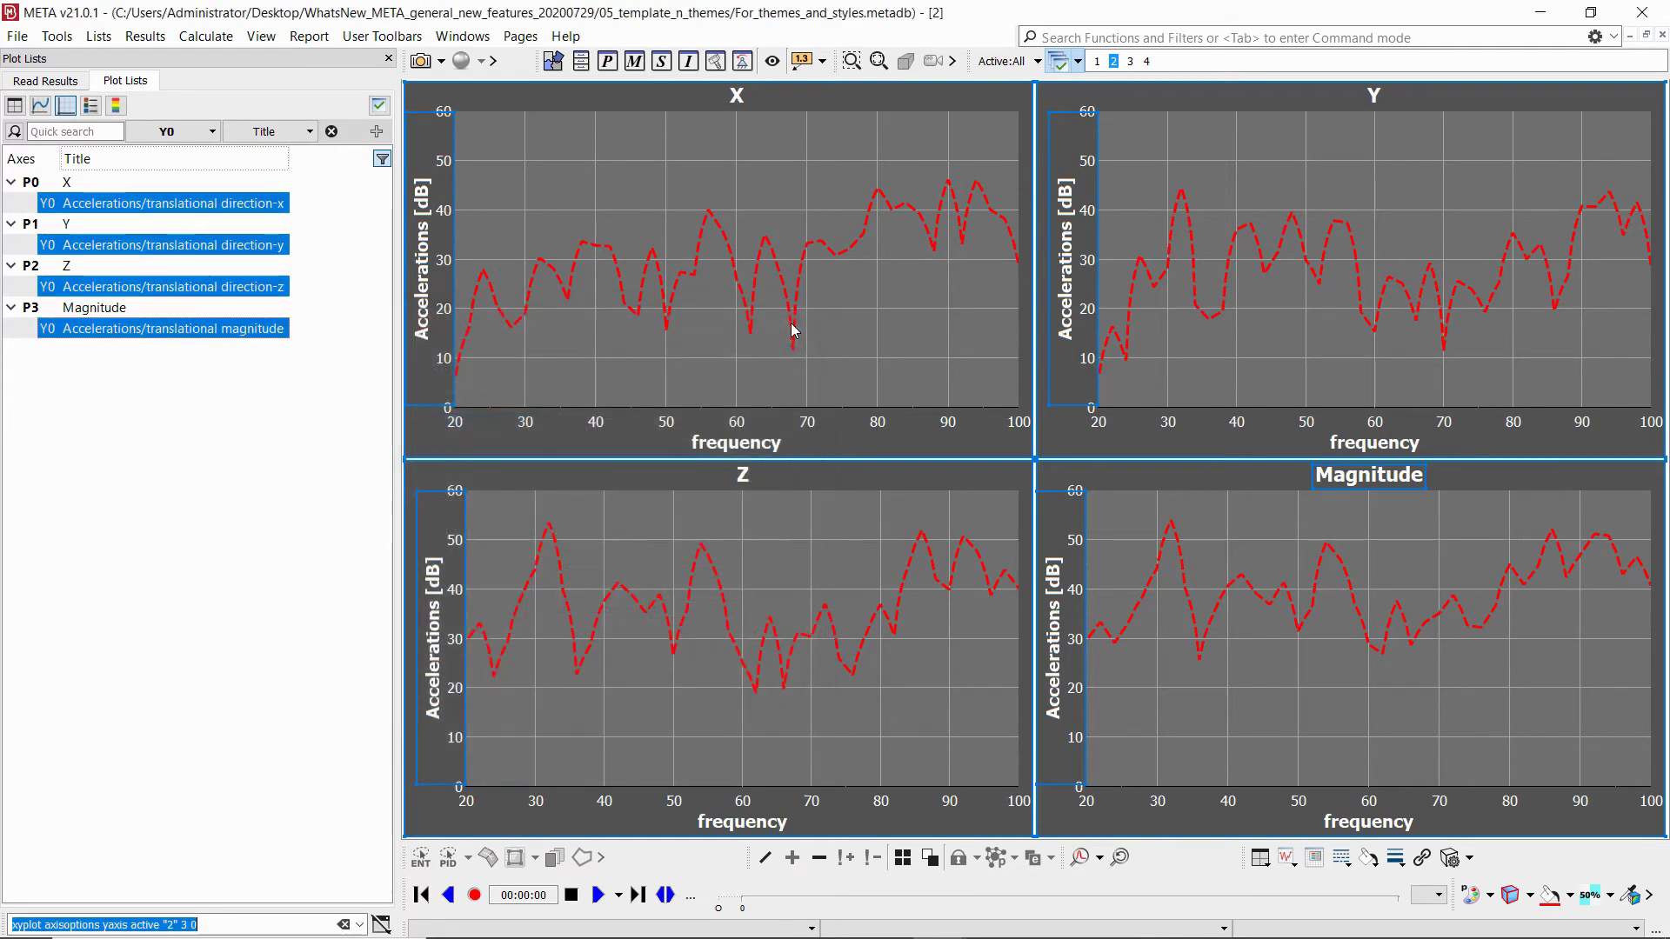
Filter the axes list to X0 instead of Y0 and select the X axes of all four plots.
{"action": "left_click", "coordinate": [185, 135]}
{"action": "left_click", "coordinate": [137, 182]}
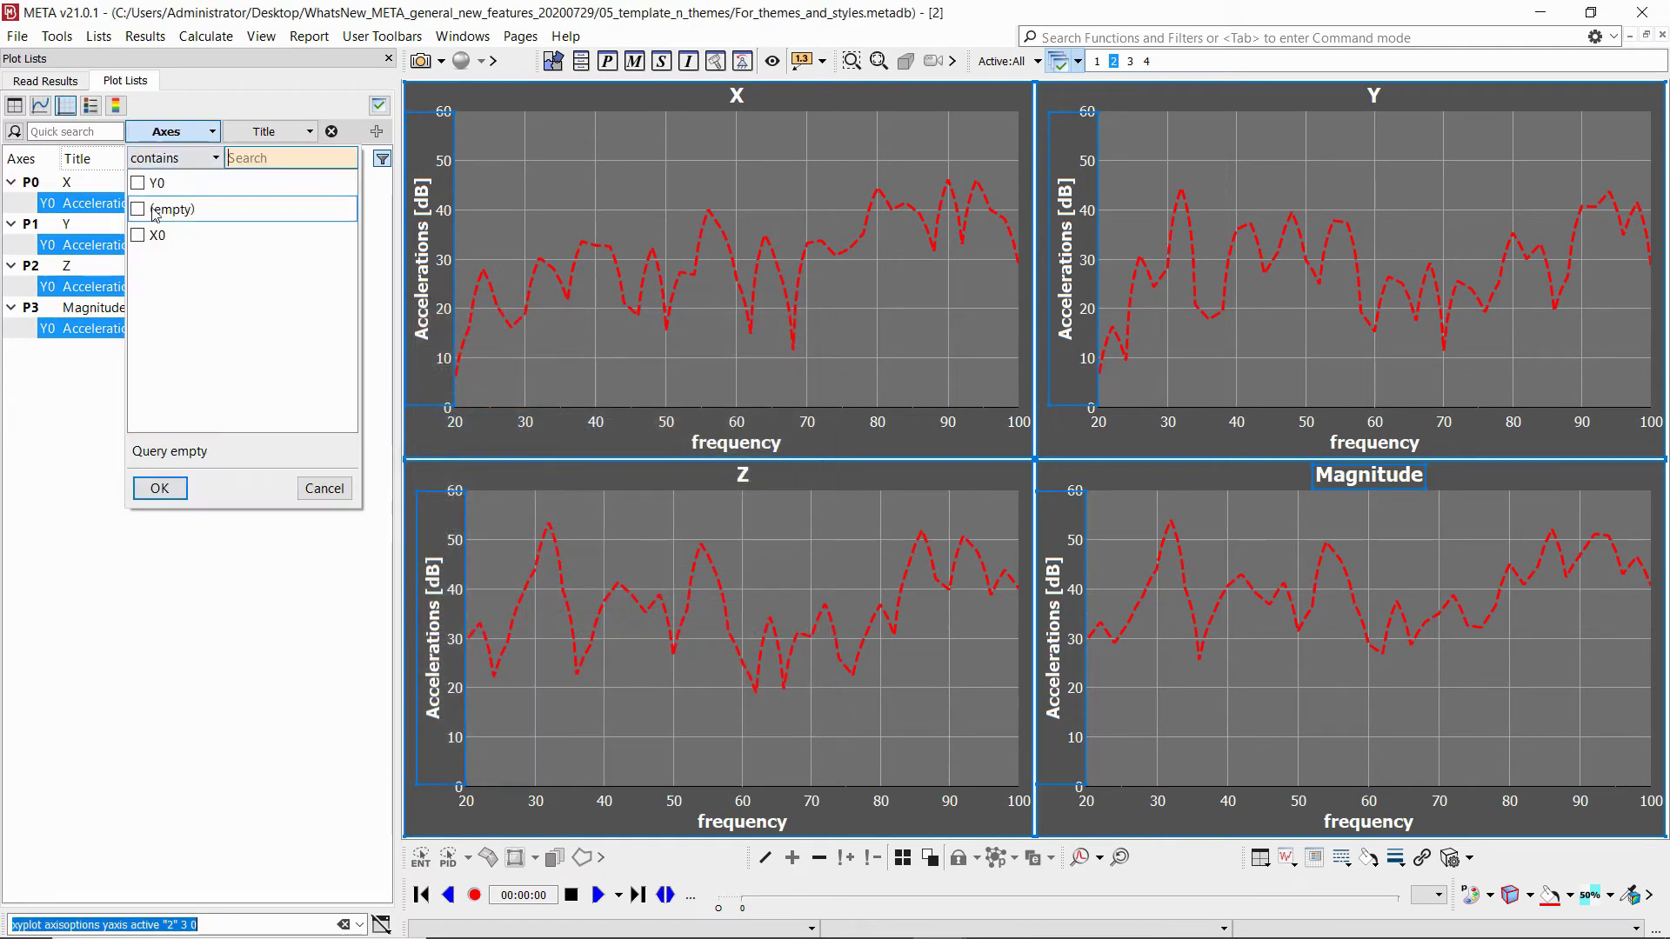
{"action": "left_click", "coordinate": [137, 235]}
{"action": "left_click", "coordinate": [159, 486]}
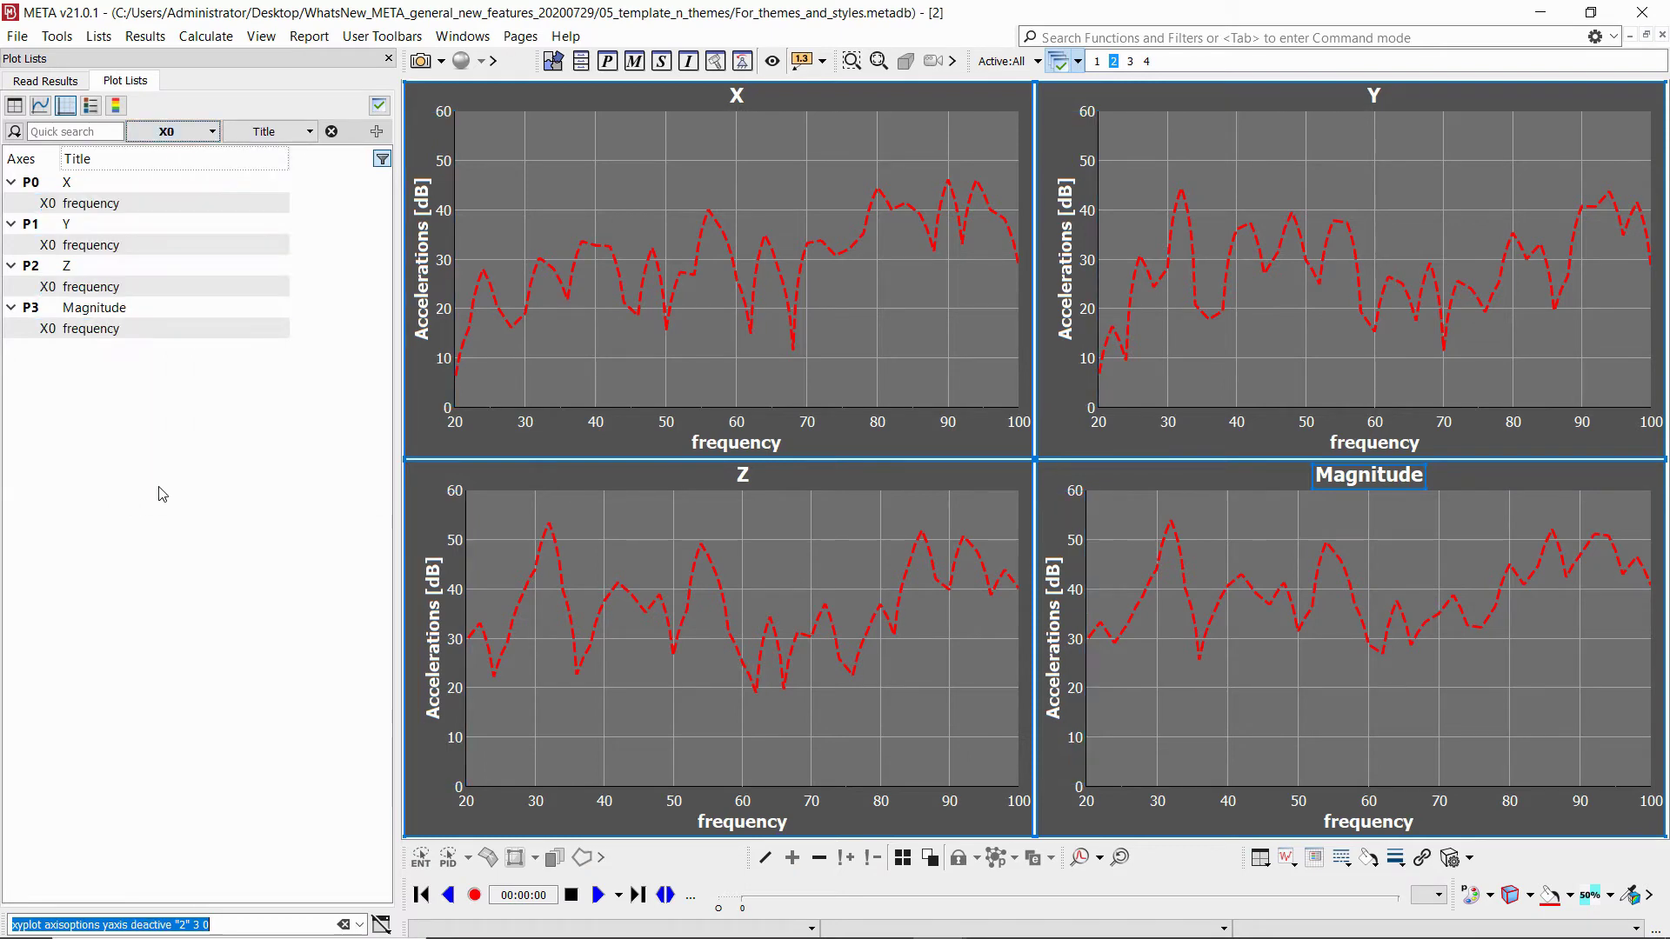
{"action": "key", "text": "ctrl+a"}
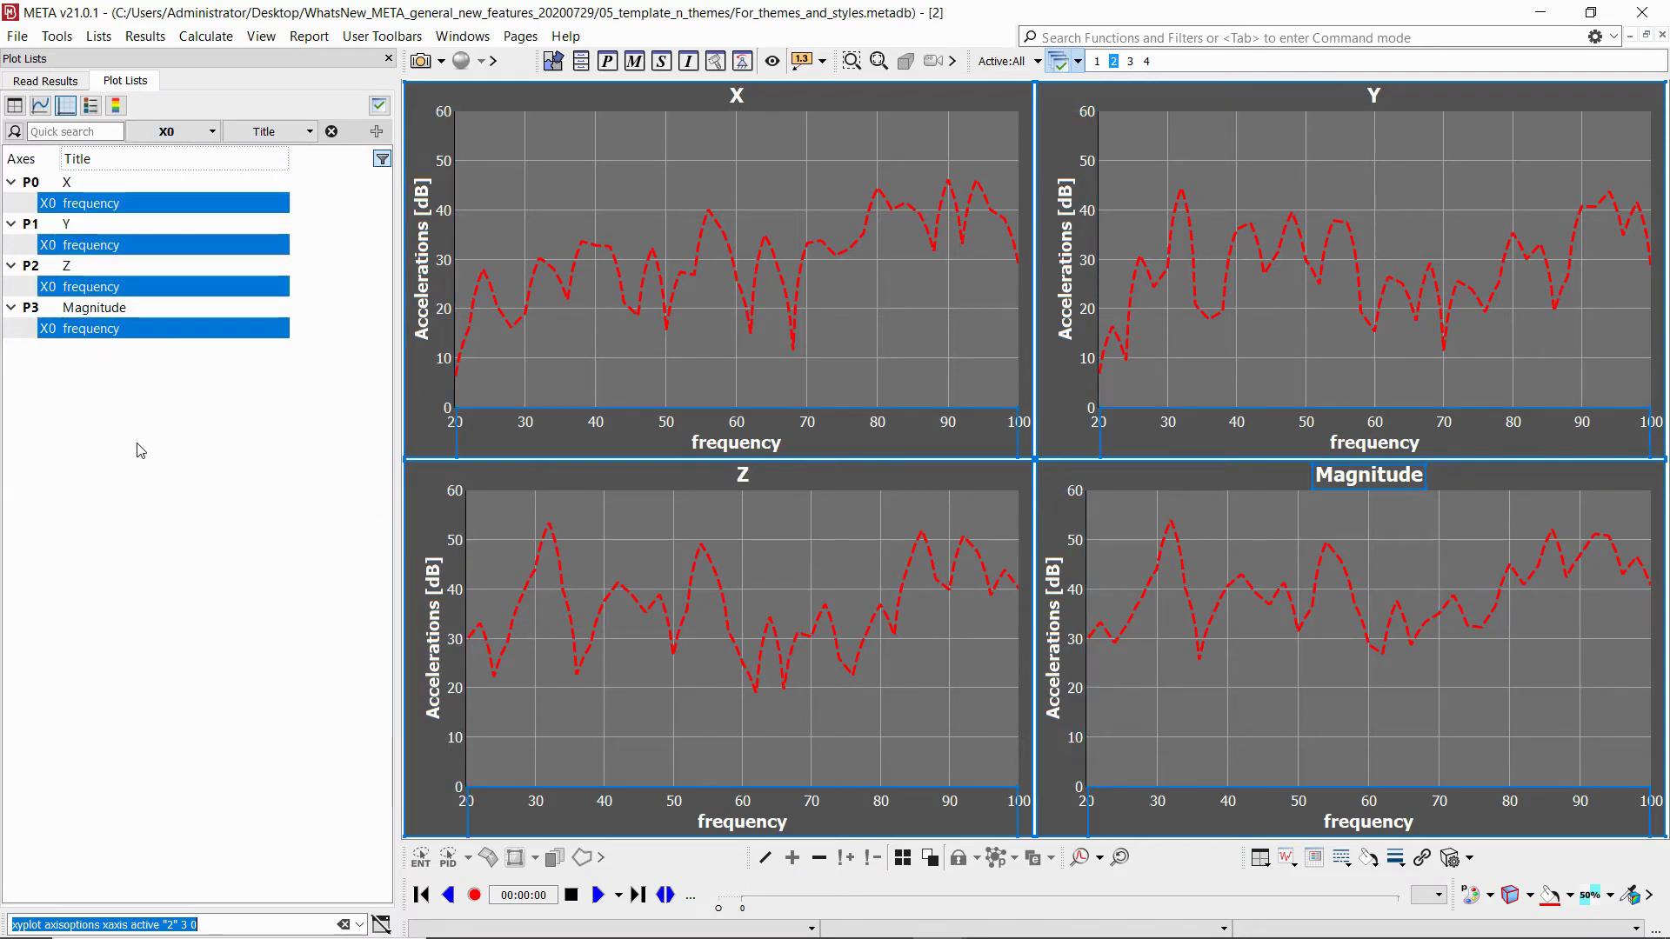
Set the title of all four X axes to "Frequency [Hz]", close the plot options and clear the axis selection.
{"action": "right_click", "coordinate": [129, 334]}
{"action": "left_click", "coordinate": [194, 495]}
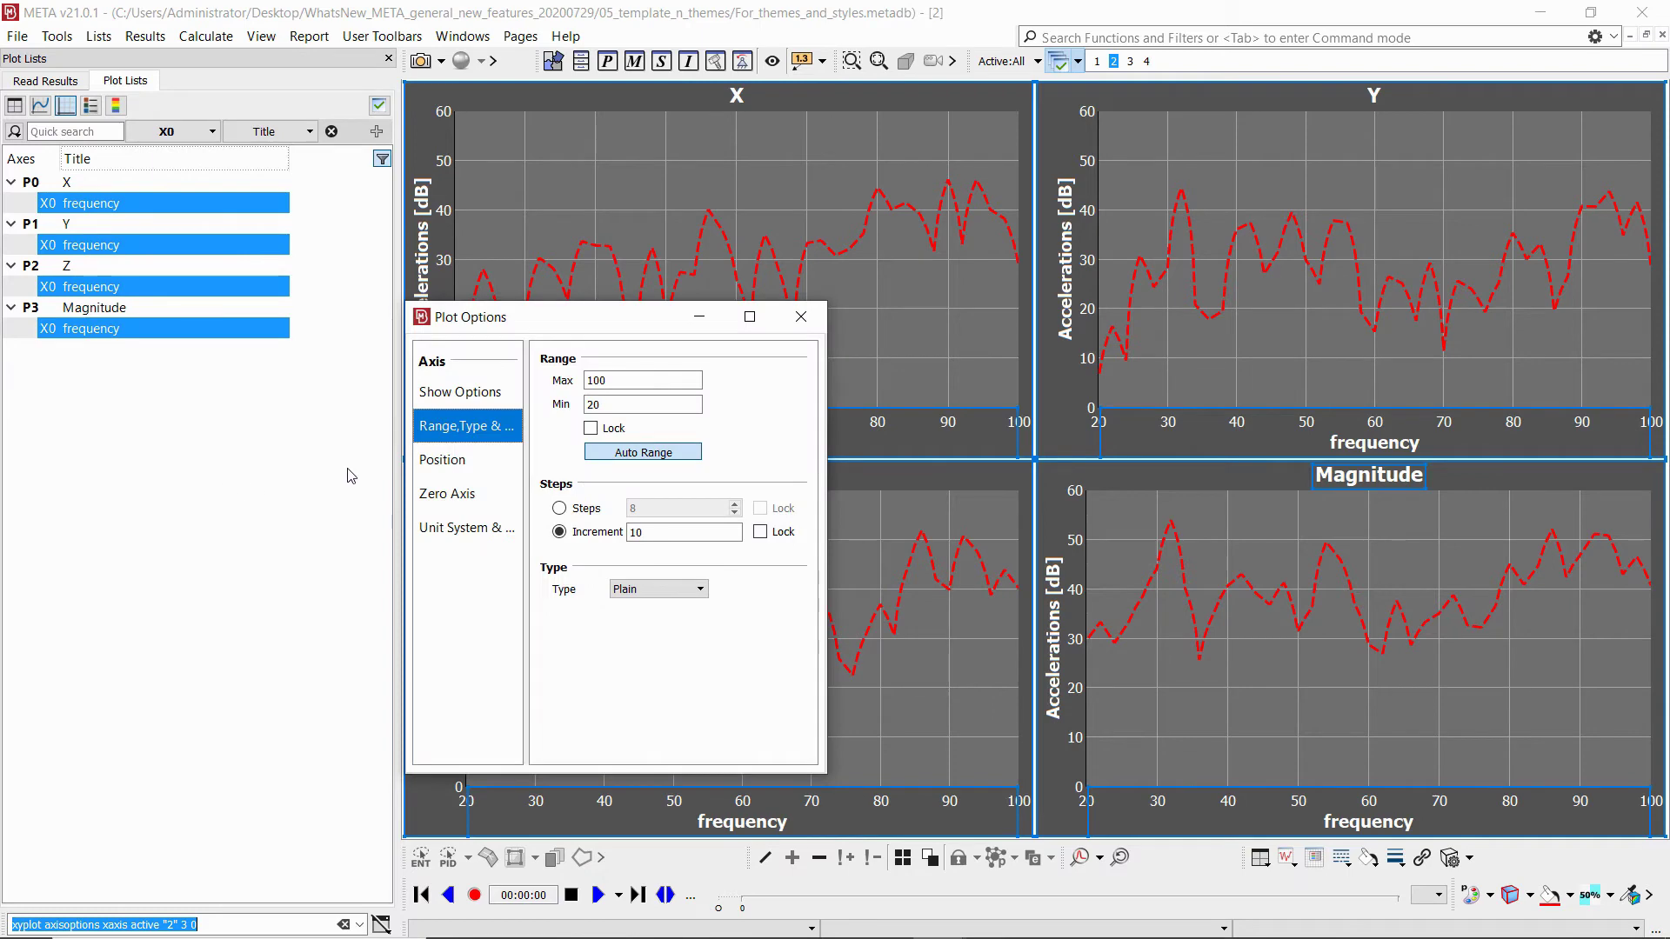
{"action": "left_click", "coordinate": [469, 395]}
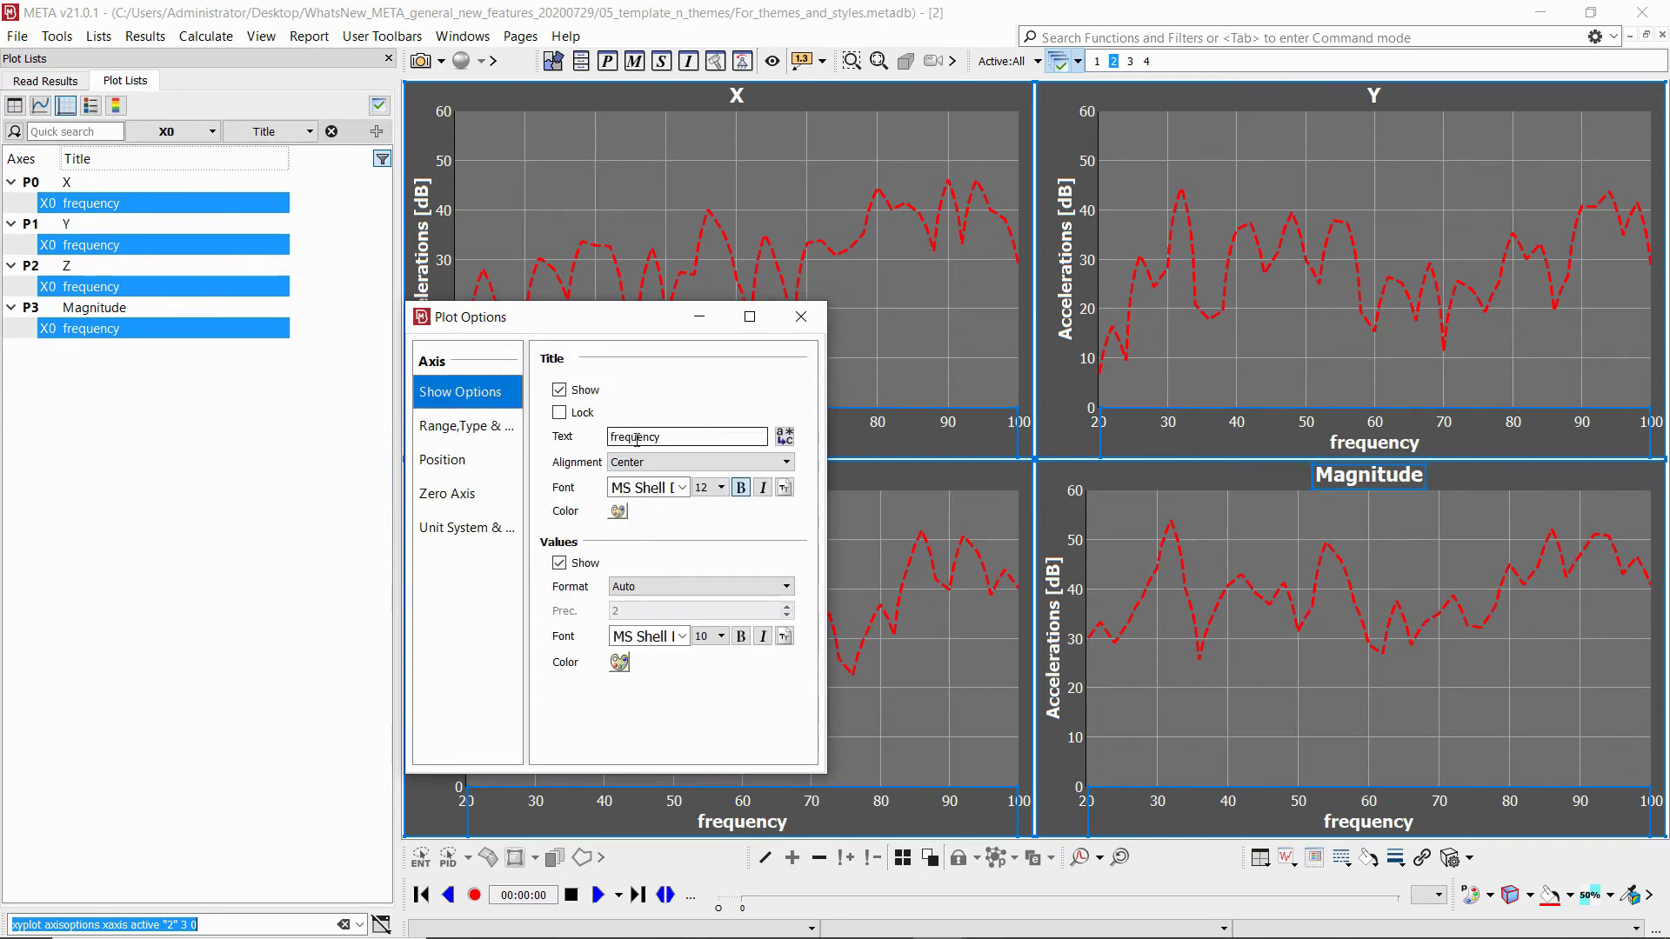
{"action": "left_click", "coordinate": [615, 437]}
{"action": "key", "text": "BackSpace"}
{"action": "type", "text": "F"}
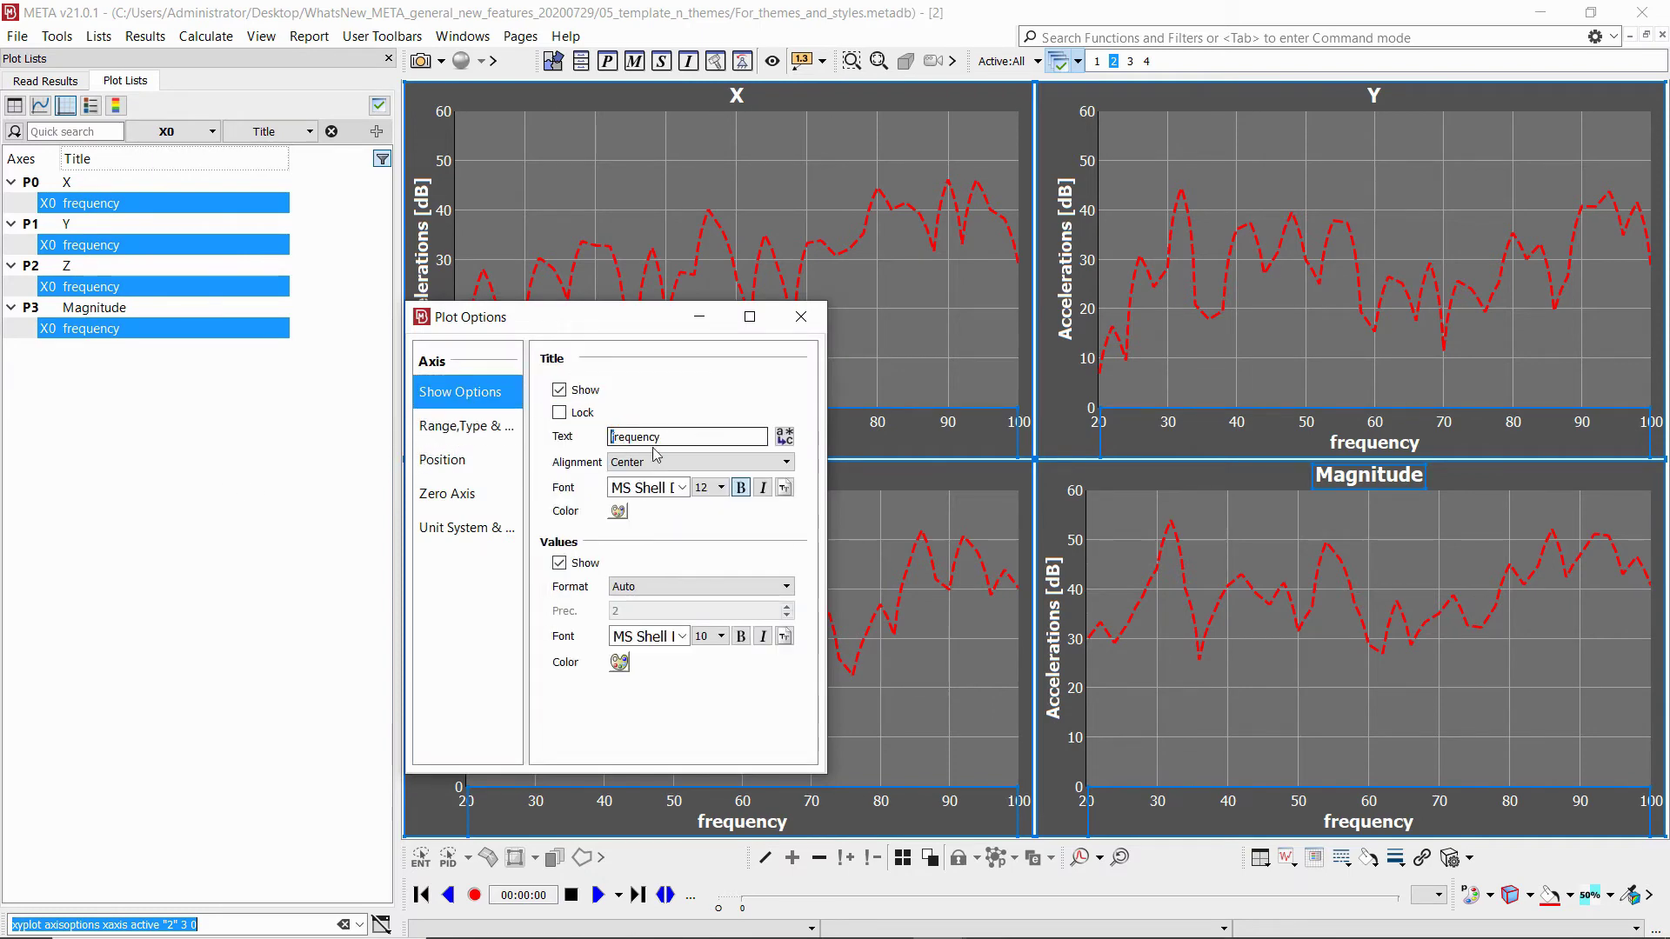
{"action": "left_click", "coordinate": [687, 444]}
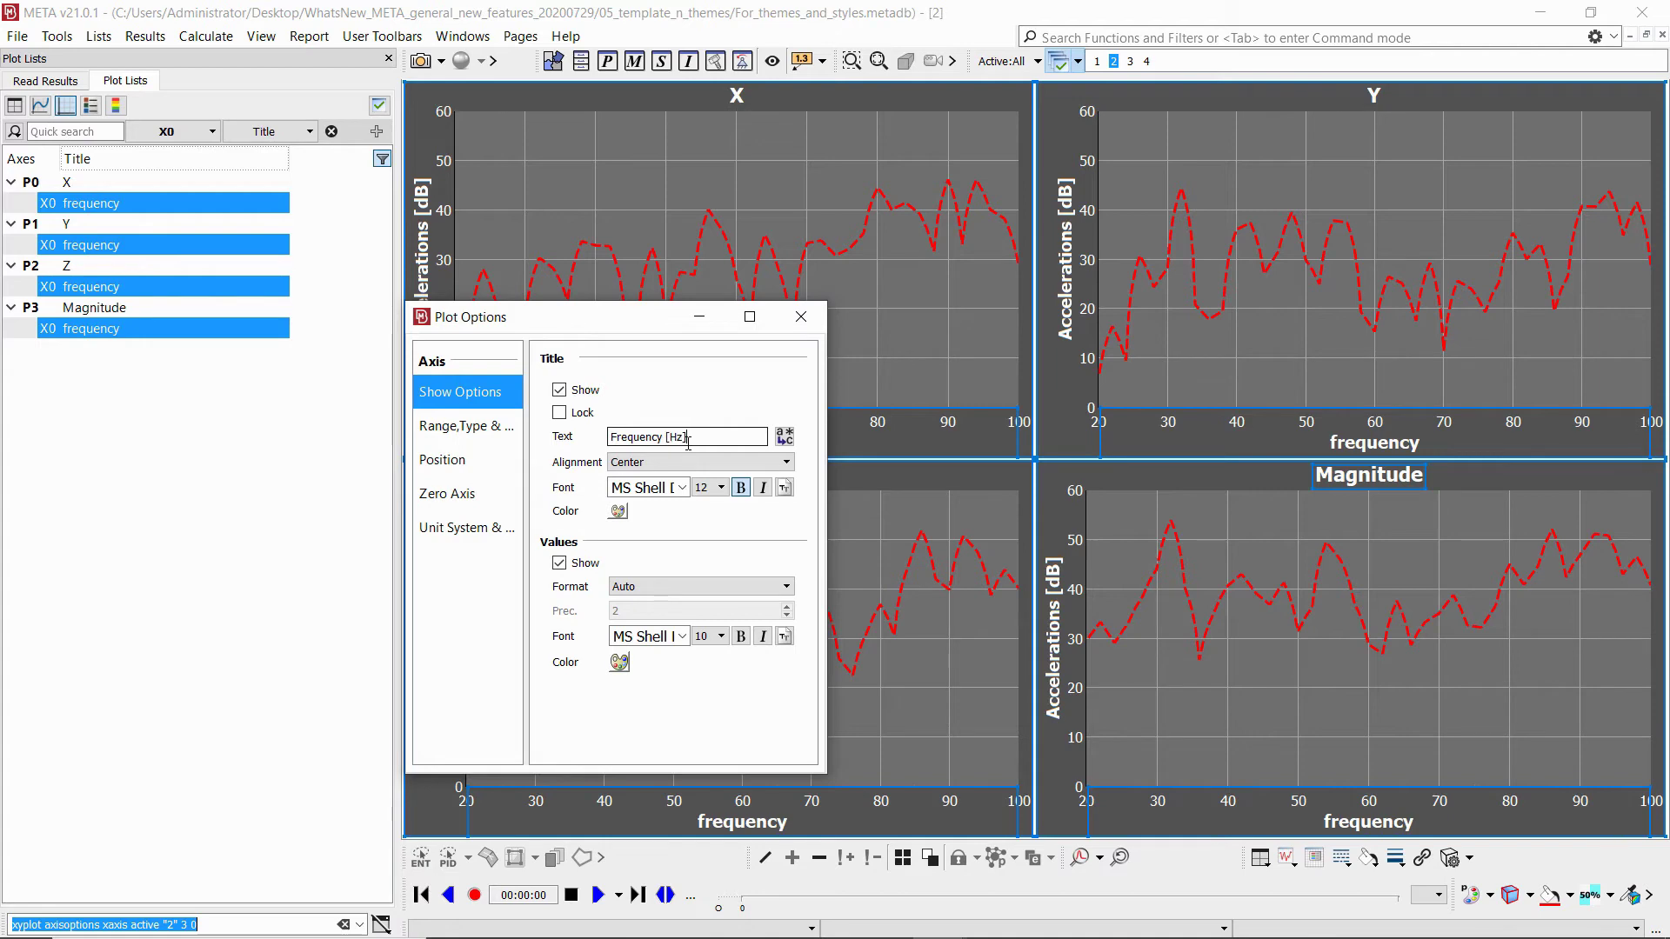
{"action": "type", "text": "[Hz]"}
{"action": "key", "text": "Return"}
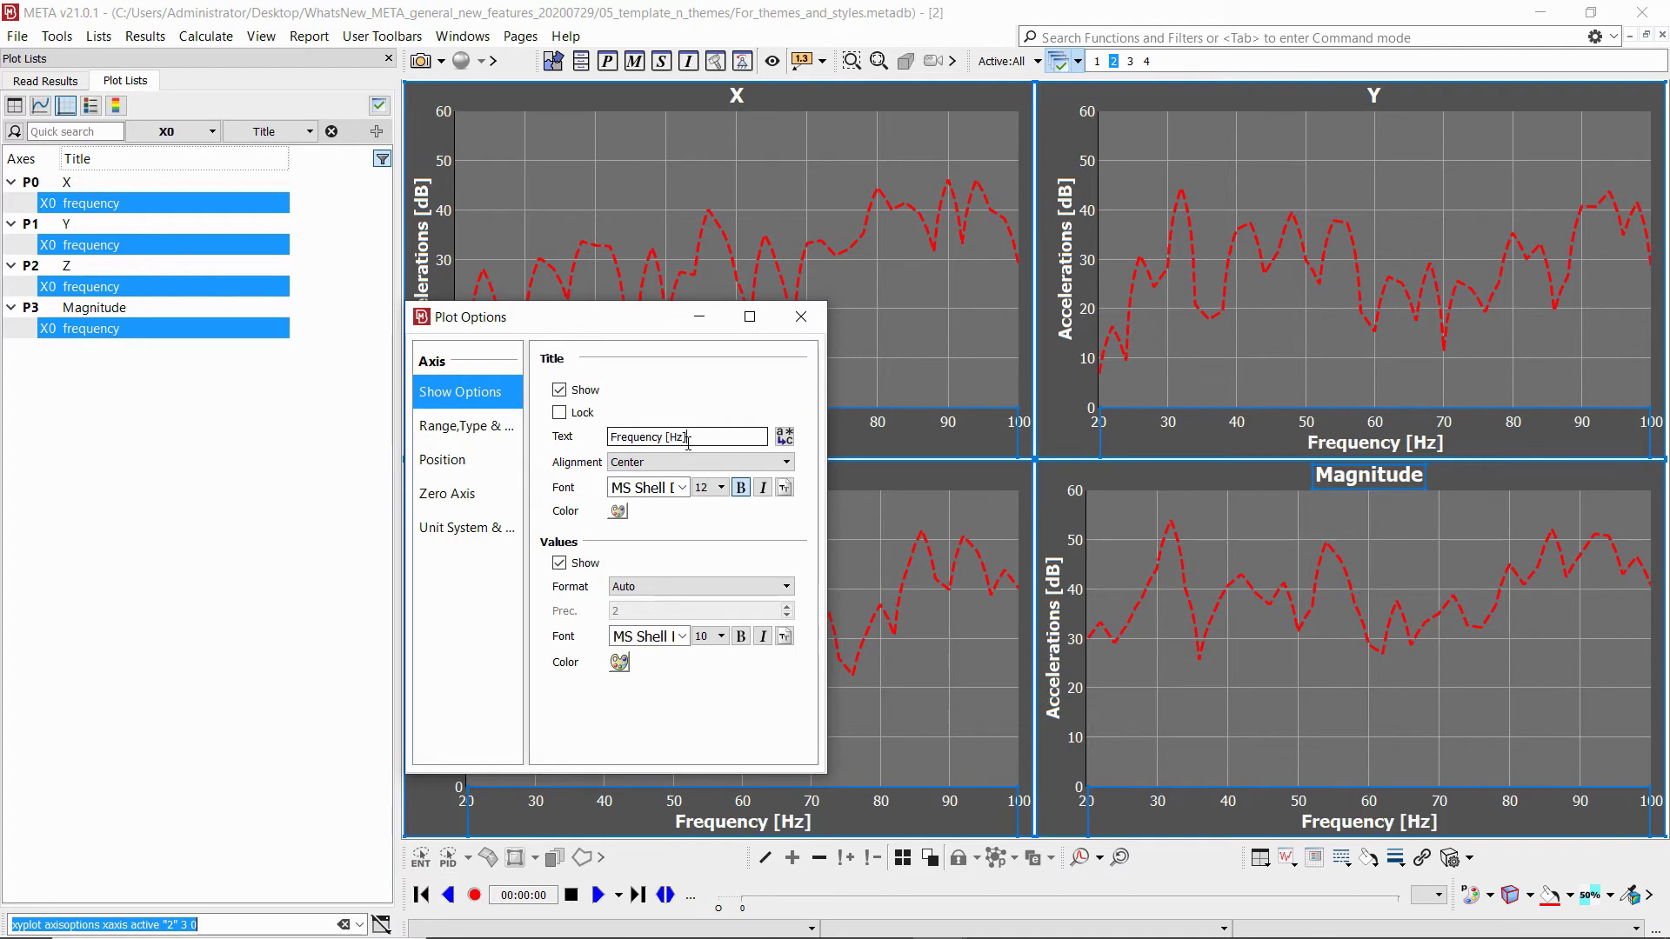
{"action": "left_click", "coordinate": [801, 317]}
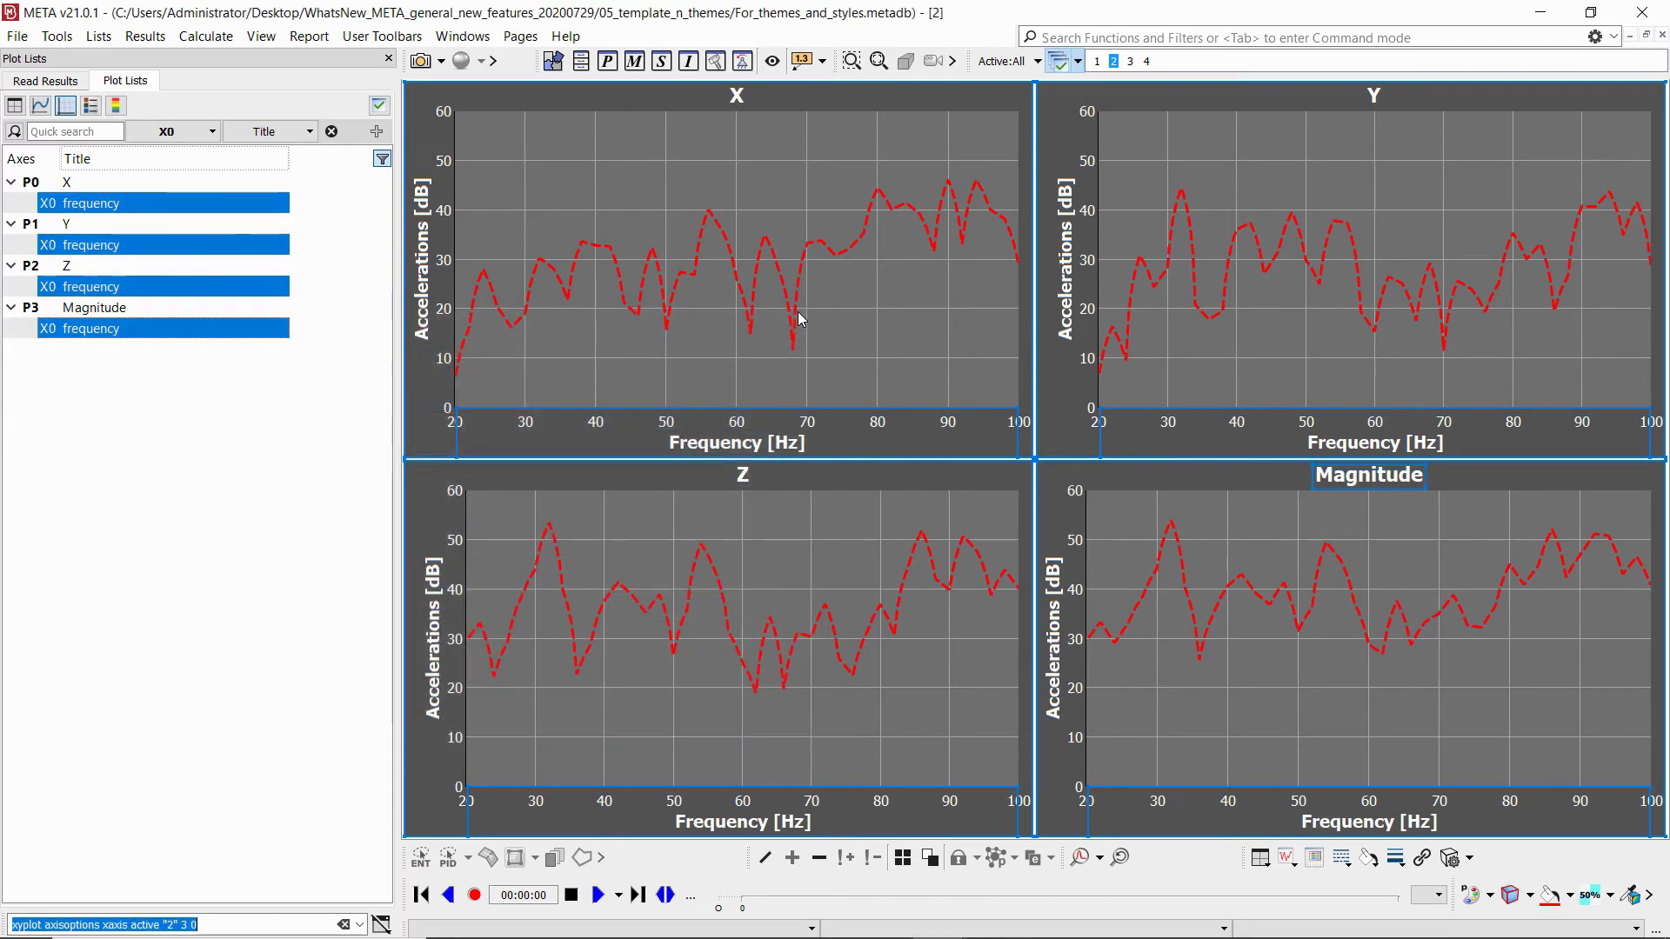
{"action": "left_click", "coordinate": [341, 414]}
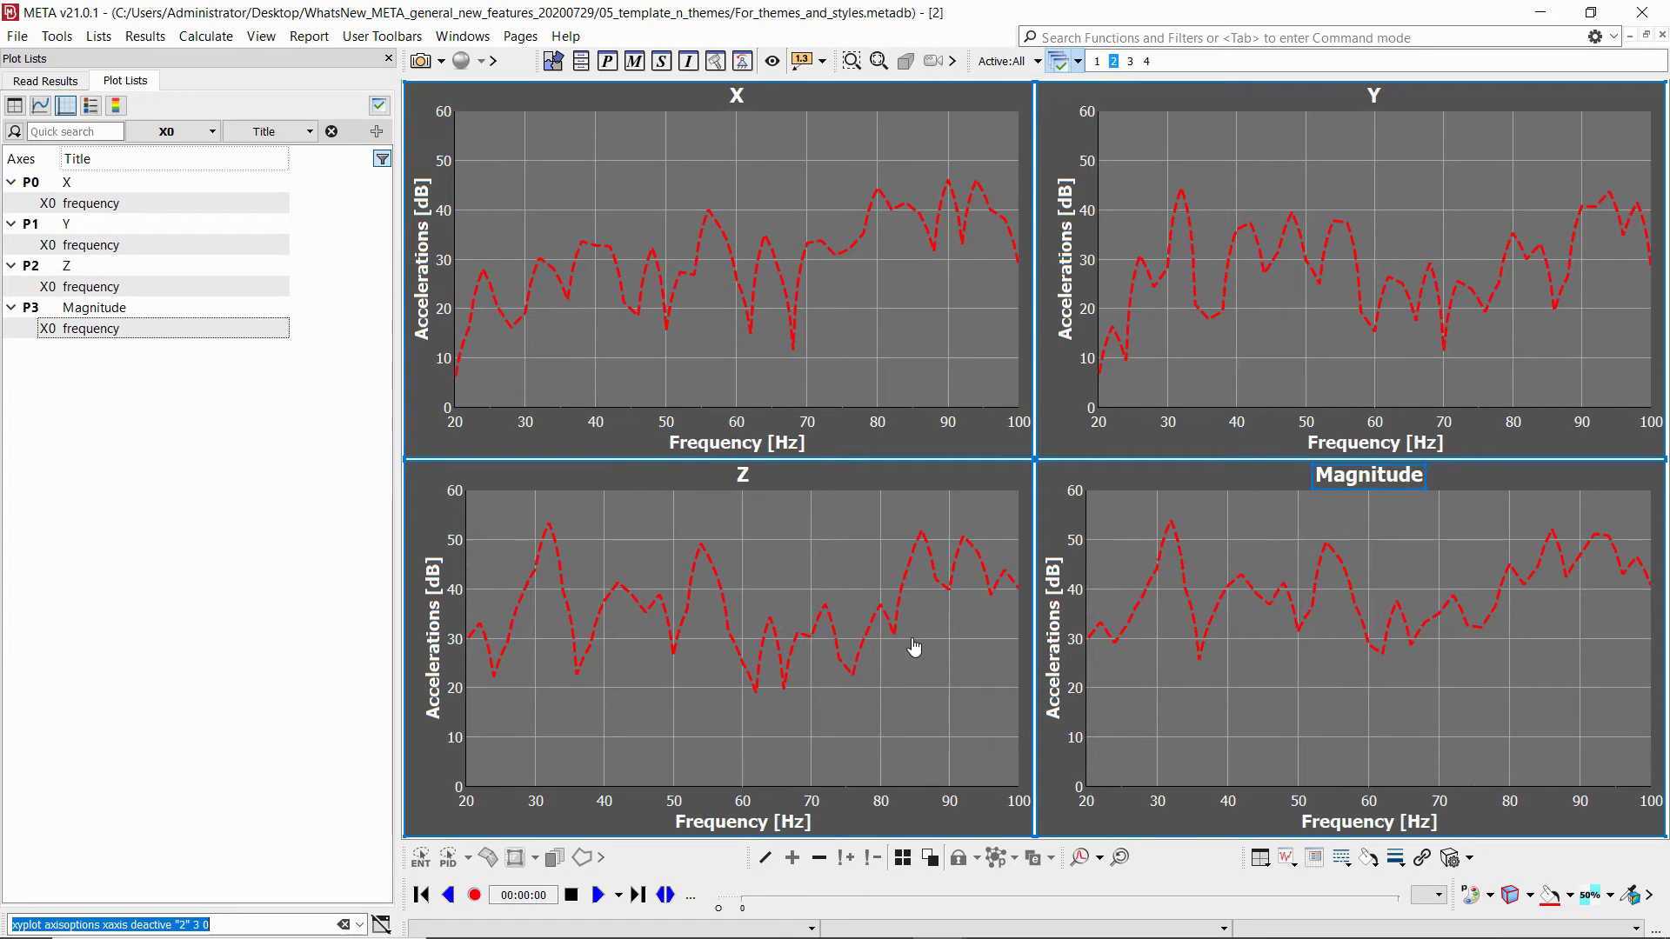
Create a window display style named "Accelerations with theme" from the current page, with the theme and all options included.
{"action": "left_click", "coordinate": [1452, 863]}
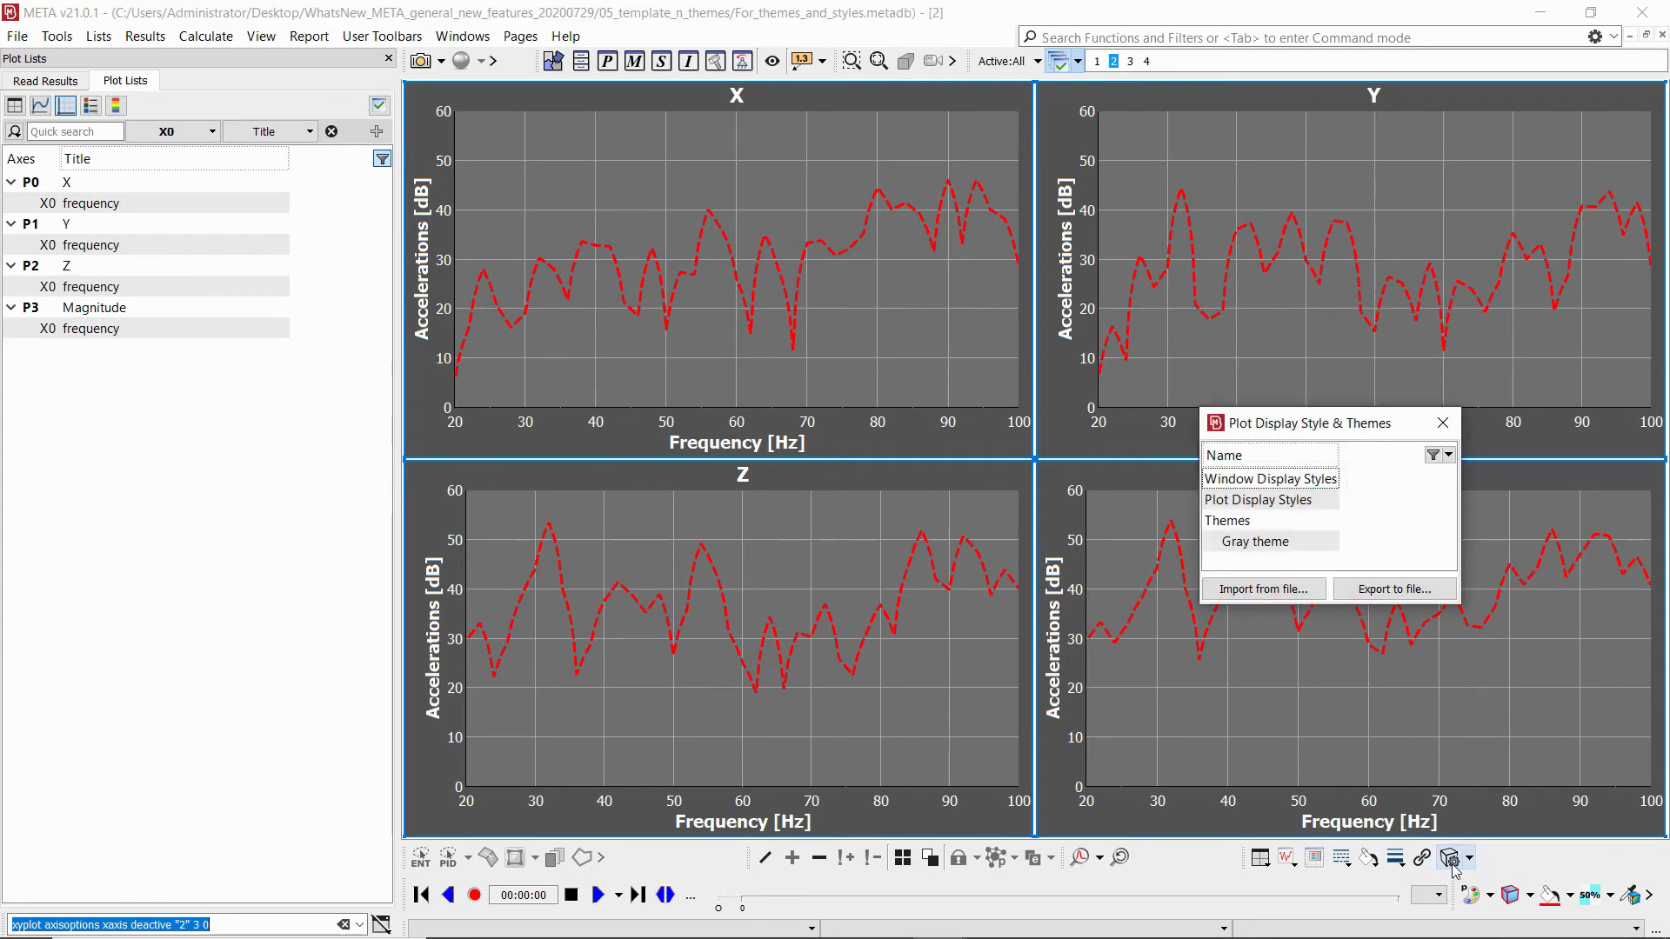
{"action": "right_click", "coordinate": [1272, 480]}
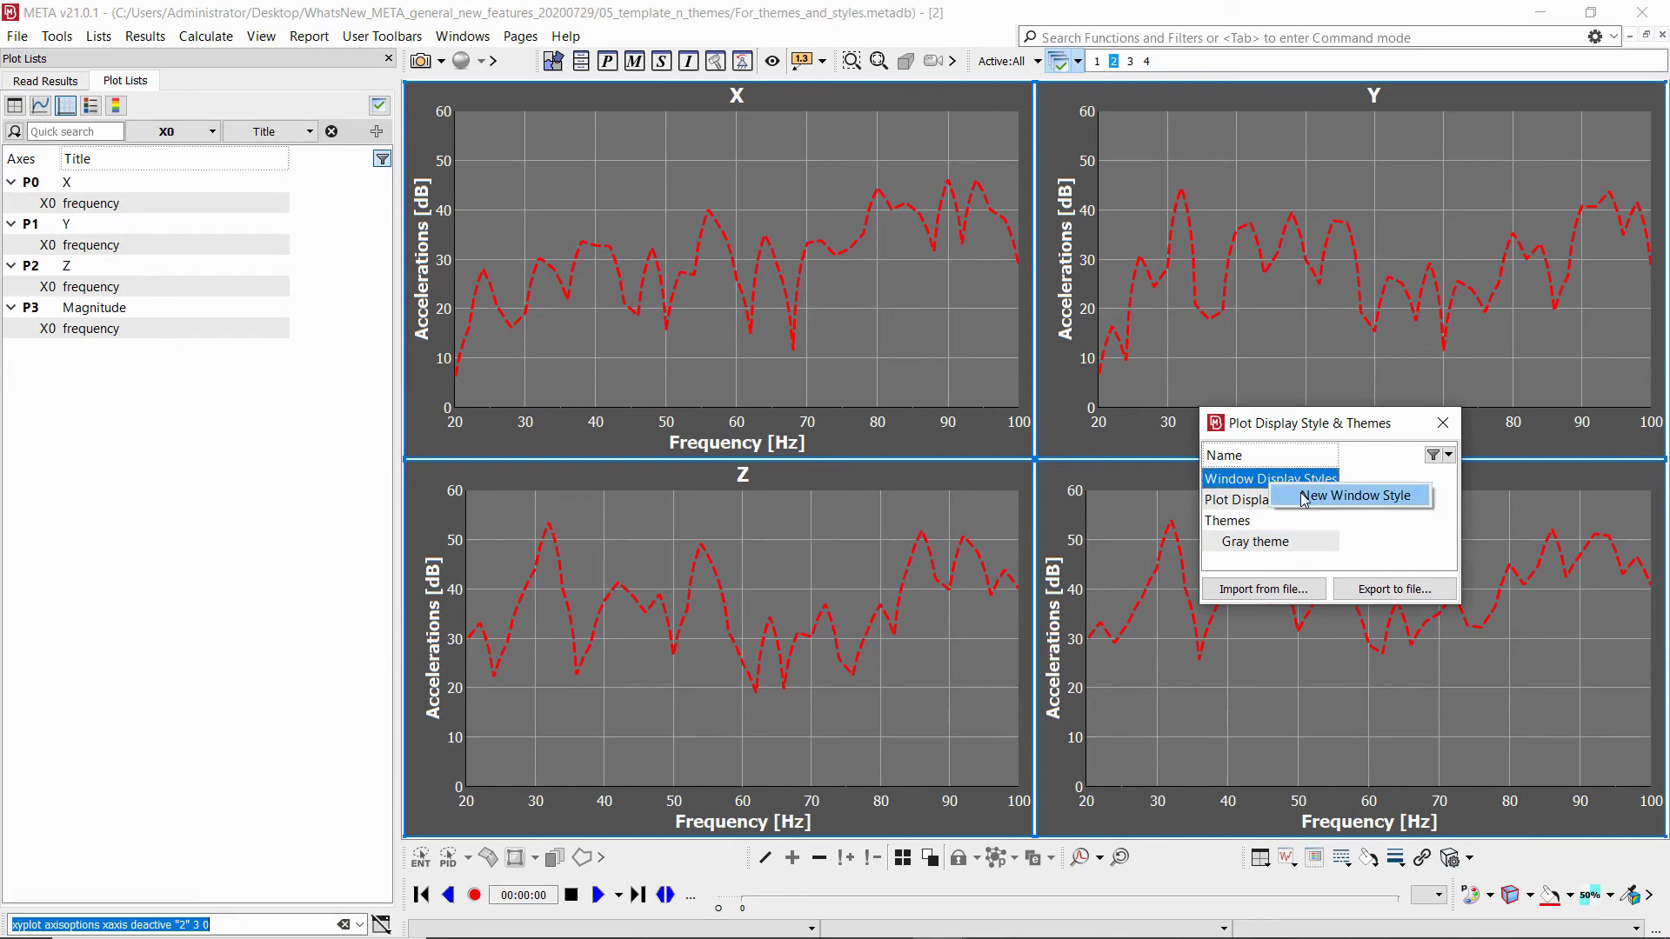
{"action": "left_click", "coordinate": [1357, 494]}
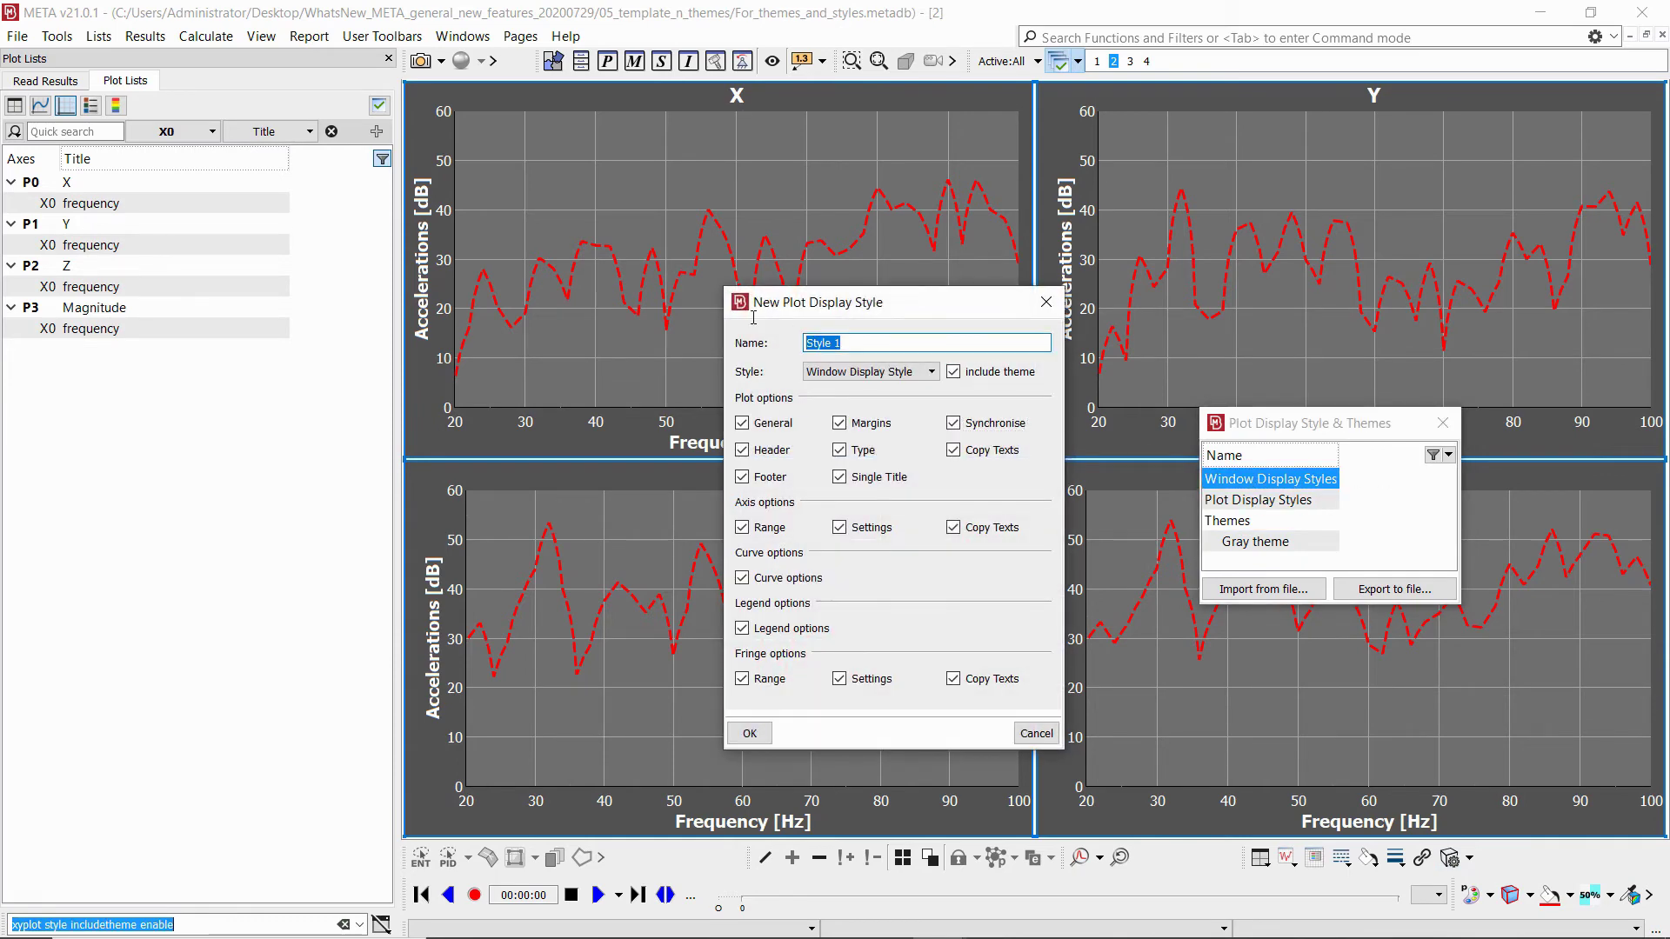
{"action": "type", "text": "Accelerations"}
{"action": "type", "text": "with "}
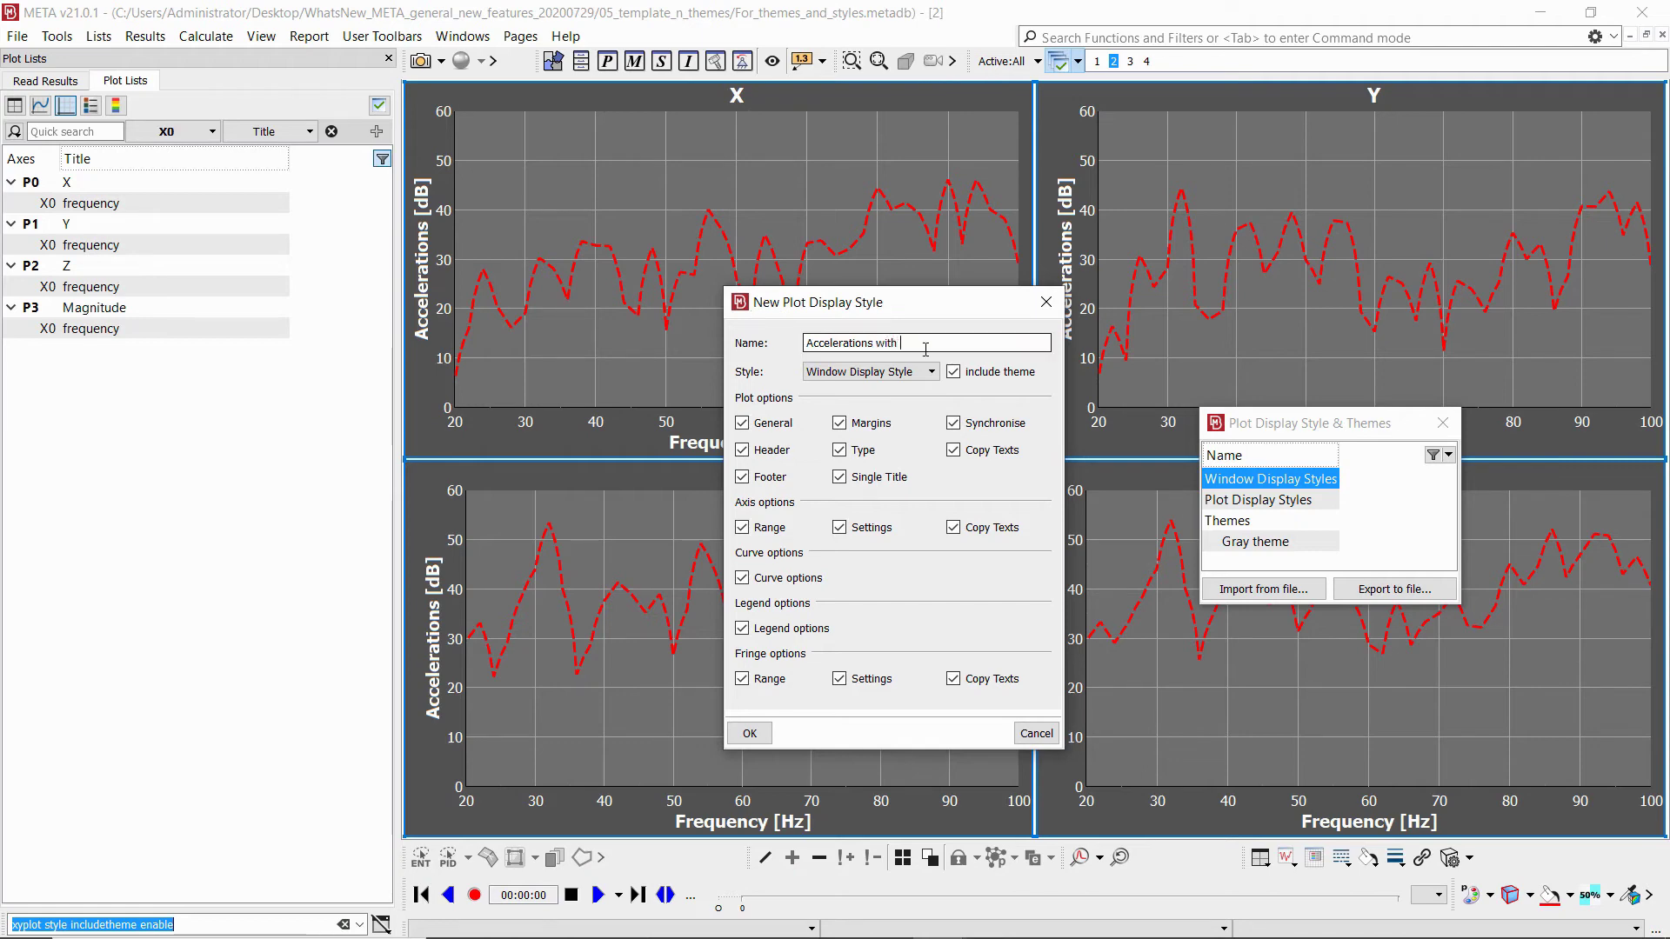
{"action": "type", "text": "theme"}
{"action": "left_click", "coordinate": [753, 733]}
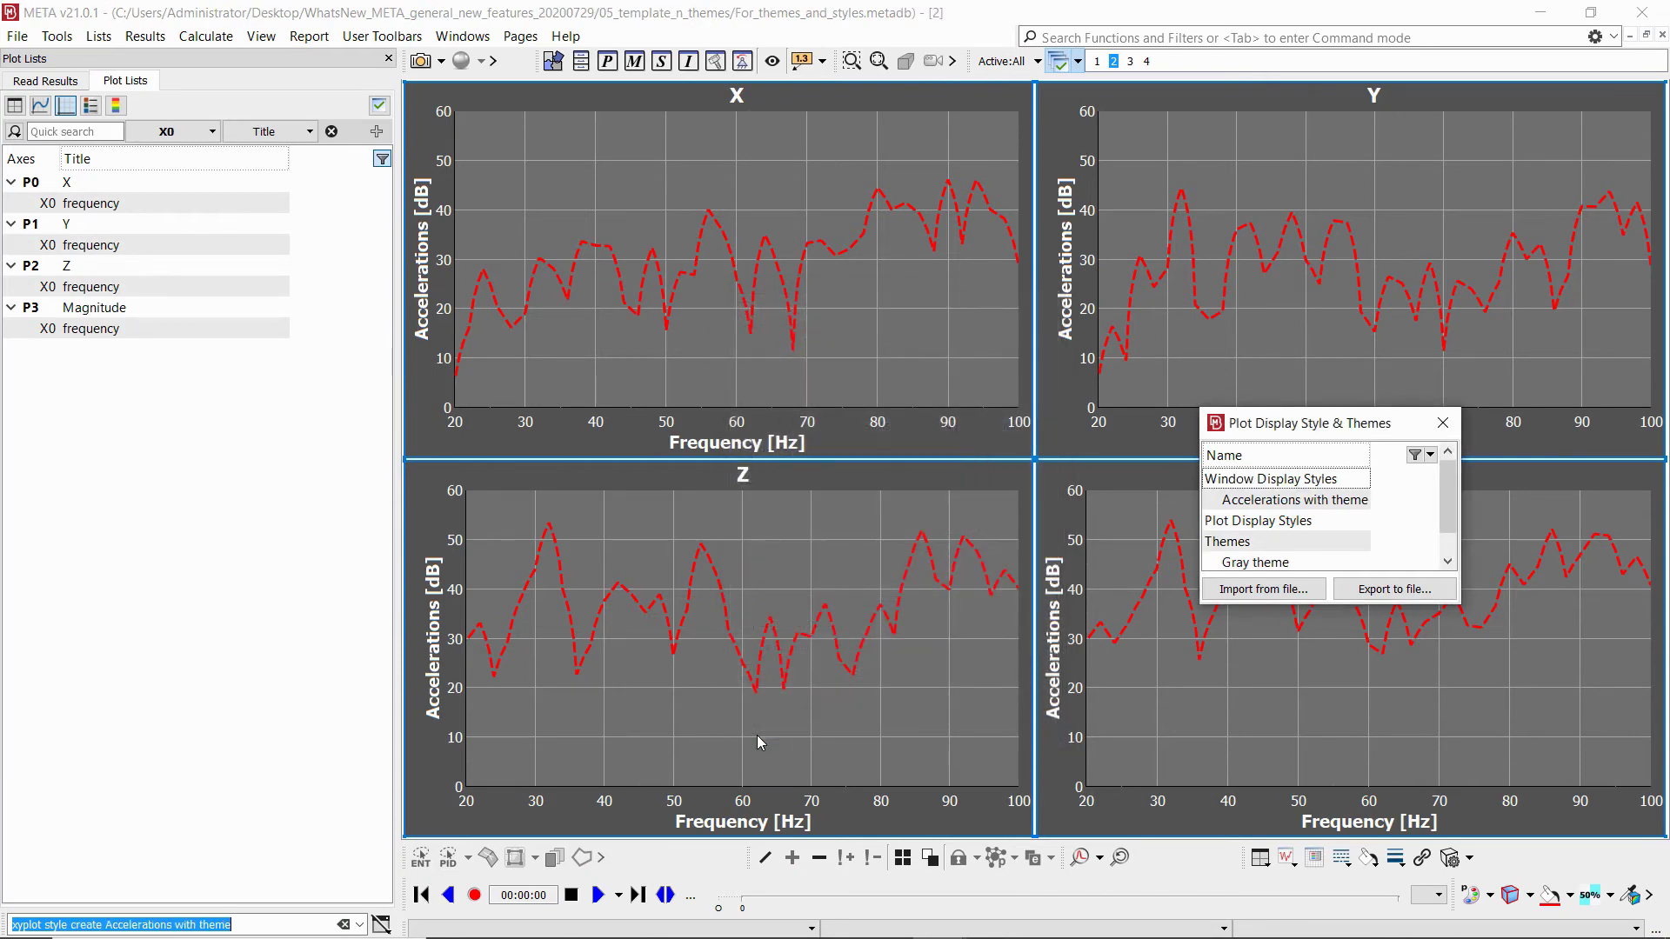
Create a second window display style named "Accelerations without theme" with the include theme option turned off.
{"action": "right_click", "coordinate": [1220, 484]}
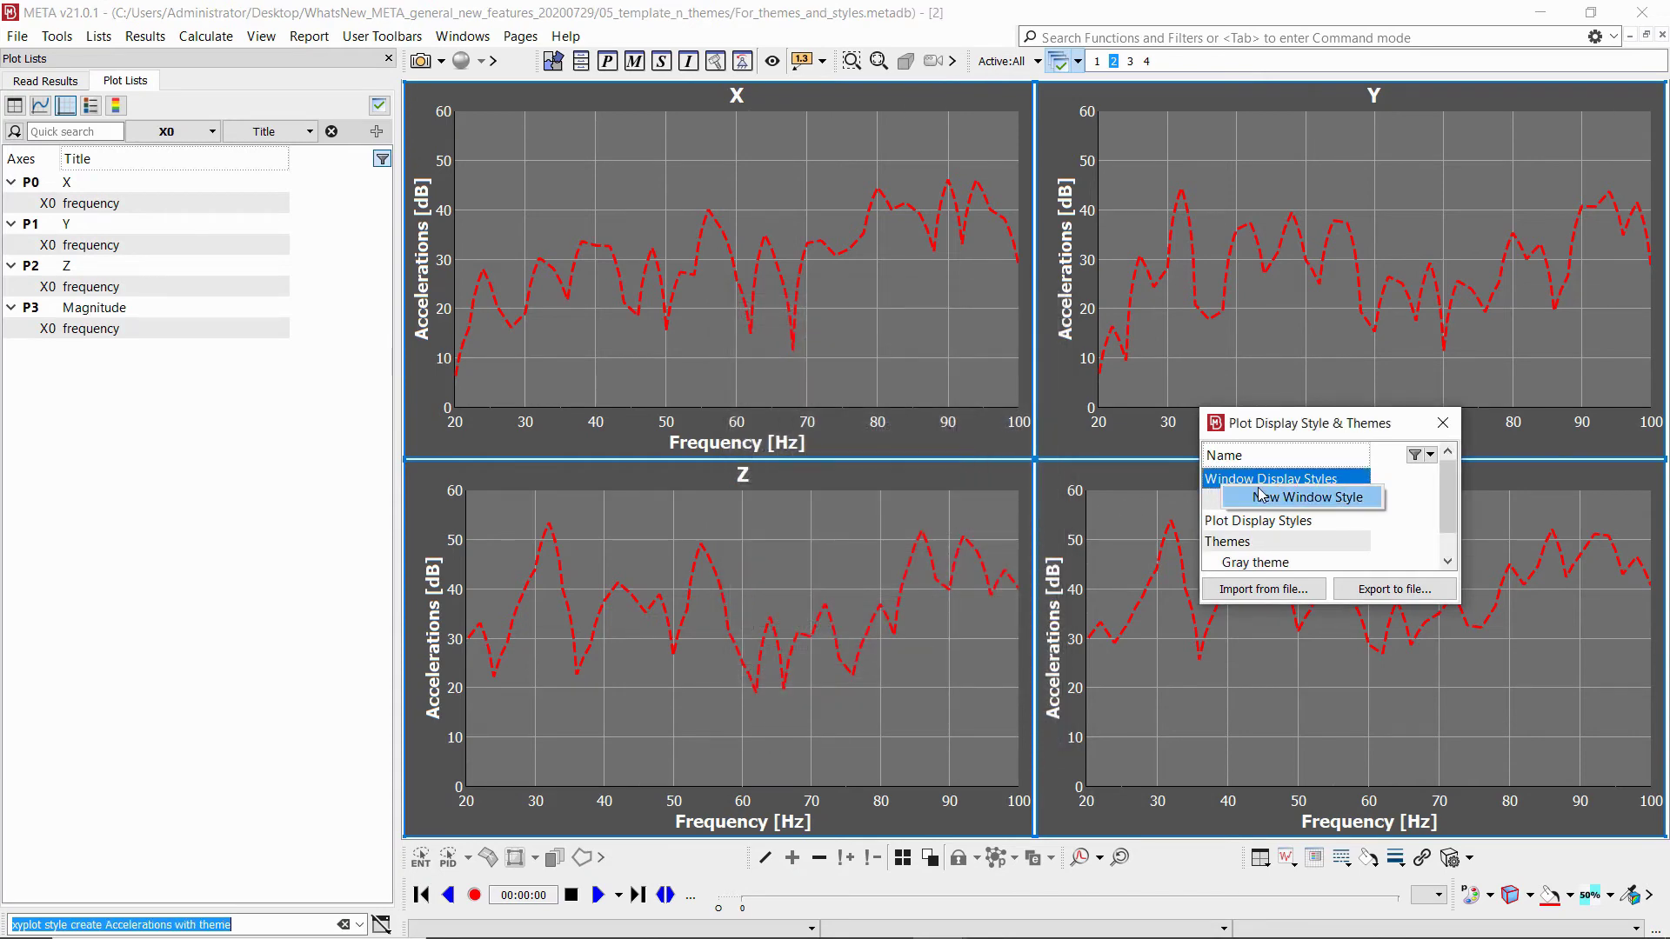
{"action": "left_click", "coordinate": [1260, 495]}
{"action": "left_click_drag", "start_coordinate": [840, 343], "coordinate": [806, 343]}
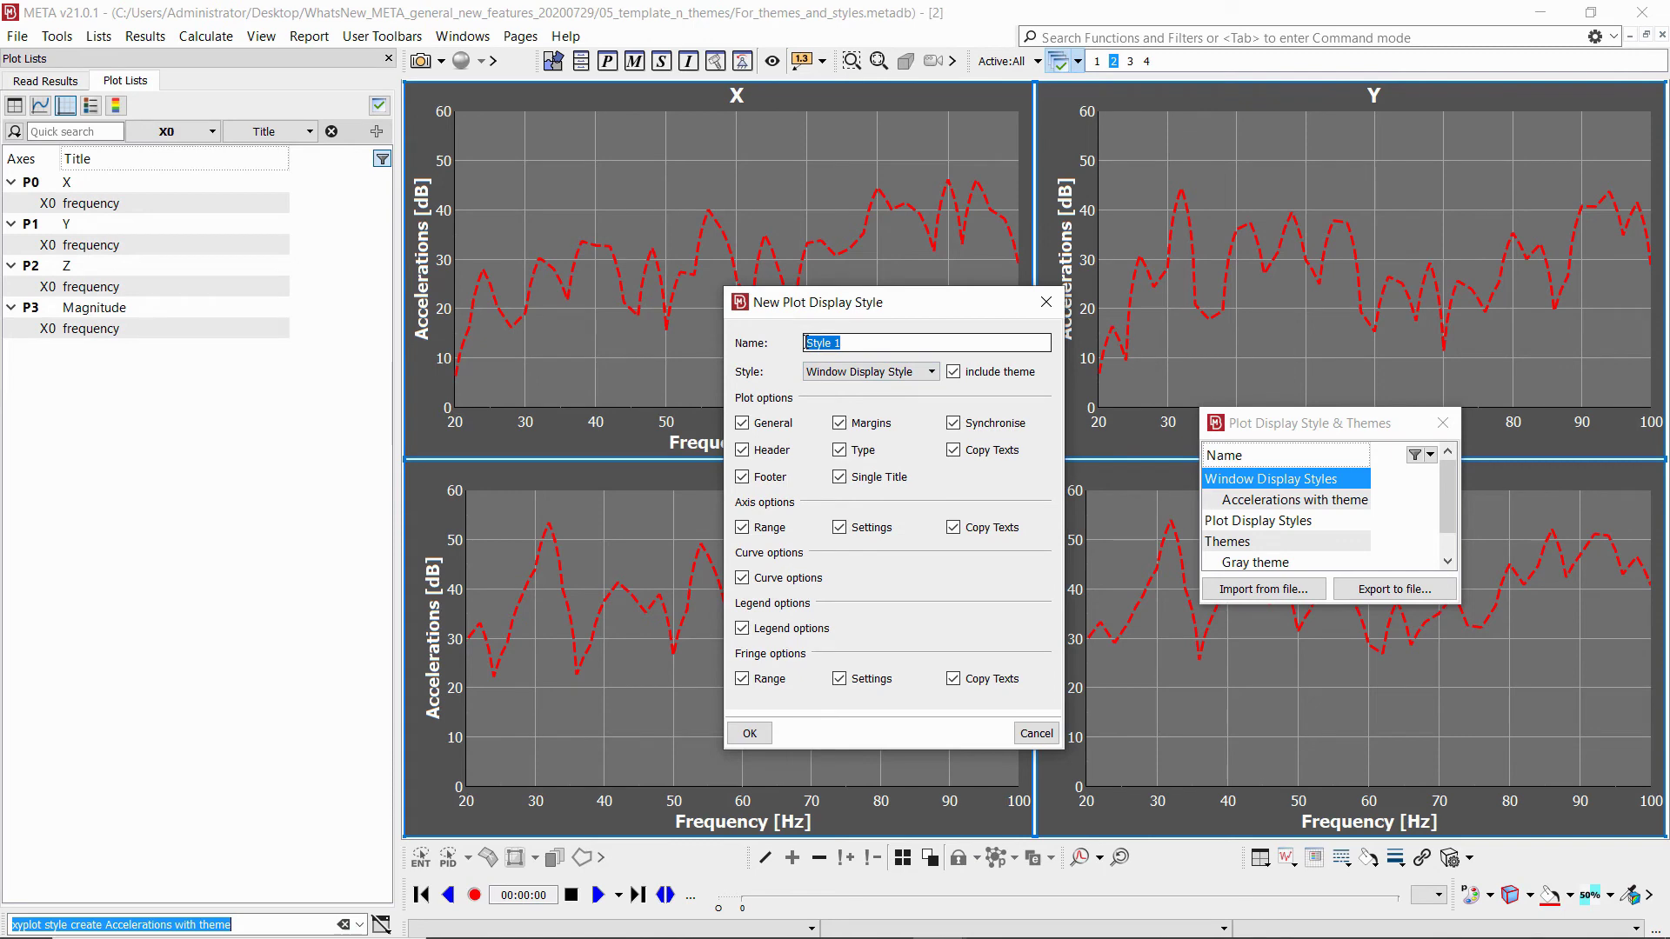
{"action": "type", "text": "Accelerations without theme"}
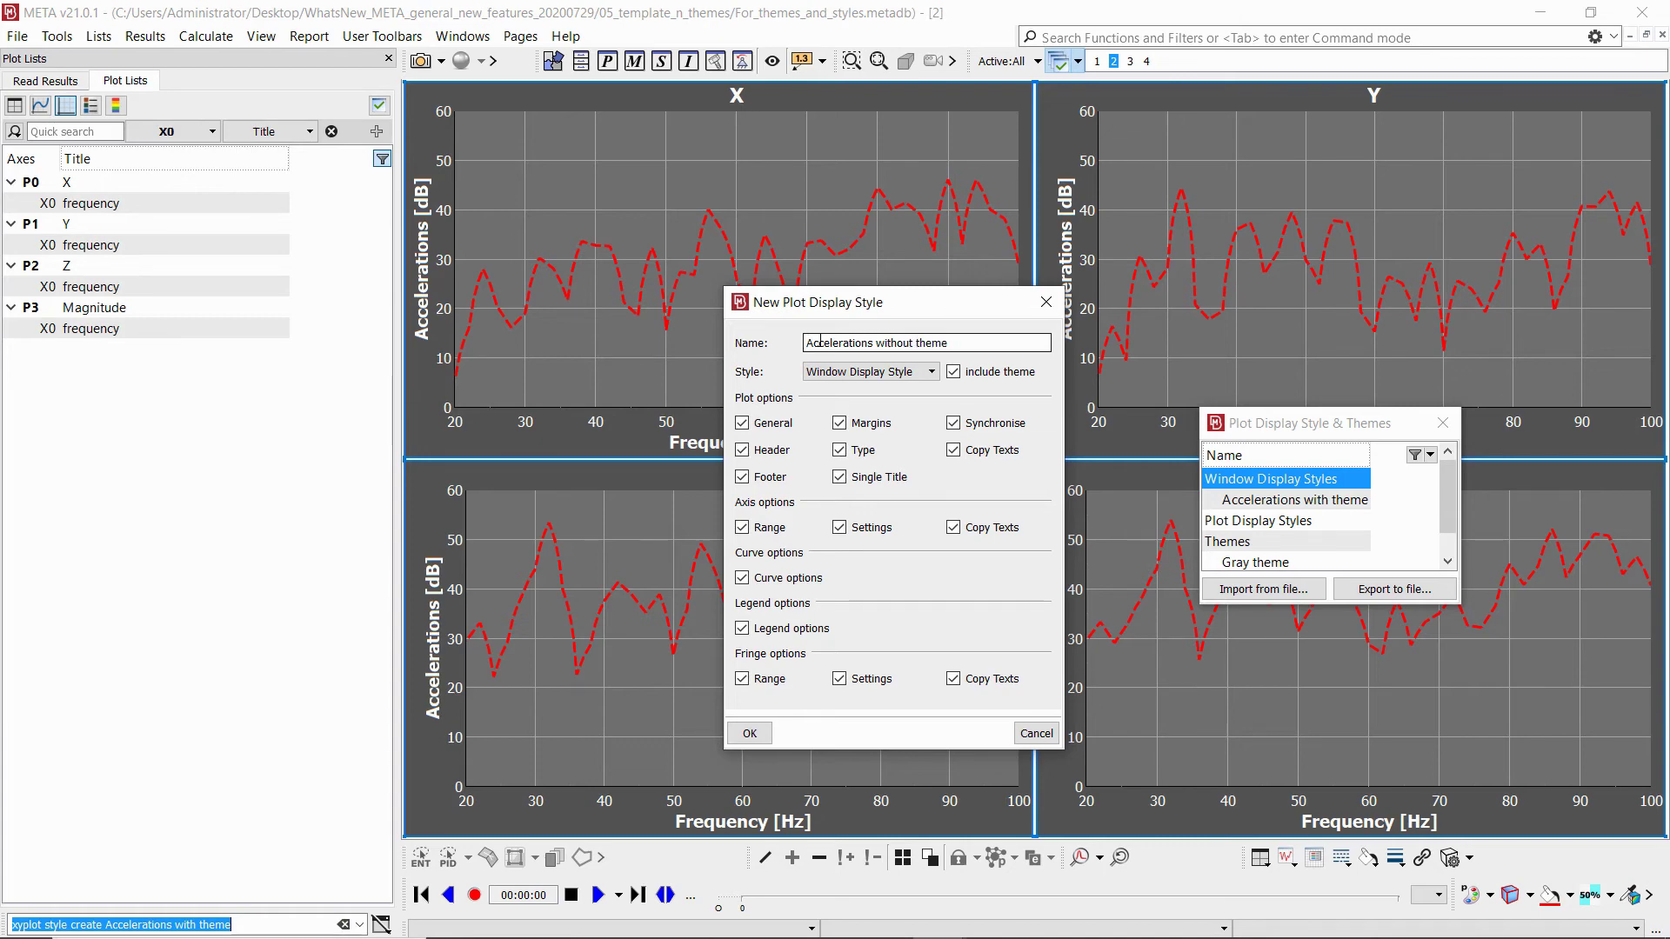
{"action": "left_click", "coordinate": [954, 372]}
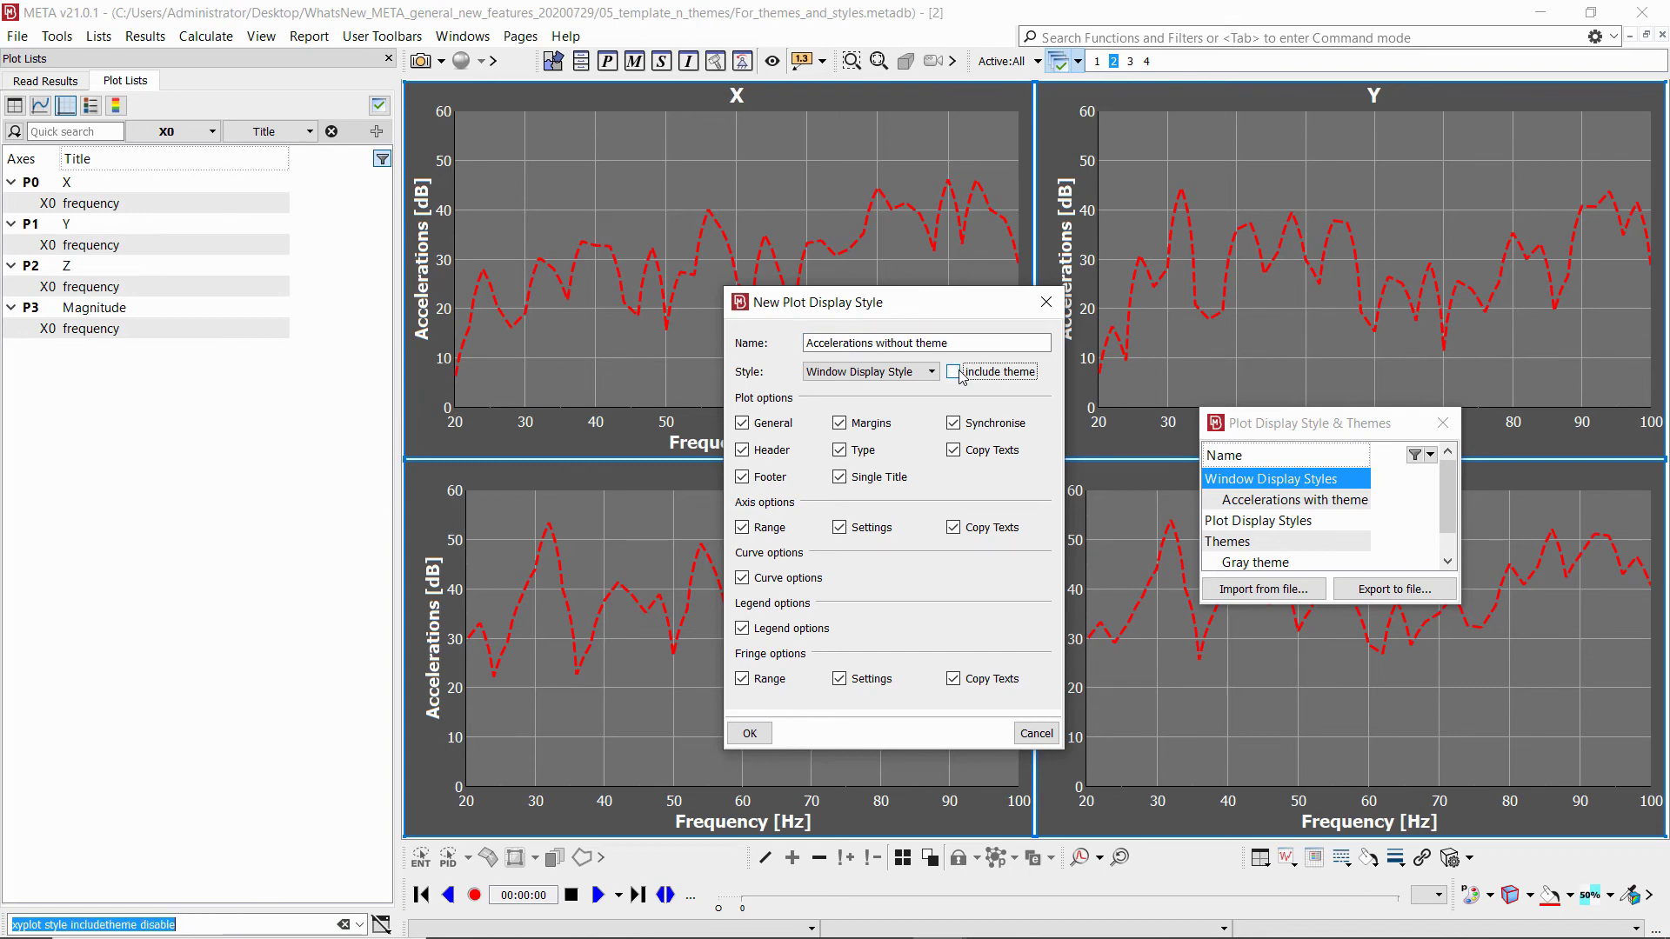
{"action": "left_click", "coordinate": [749, 735]}
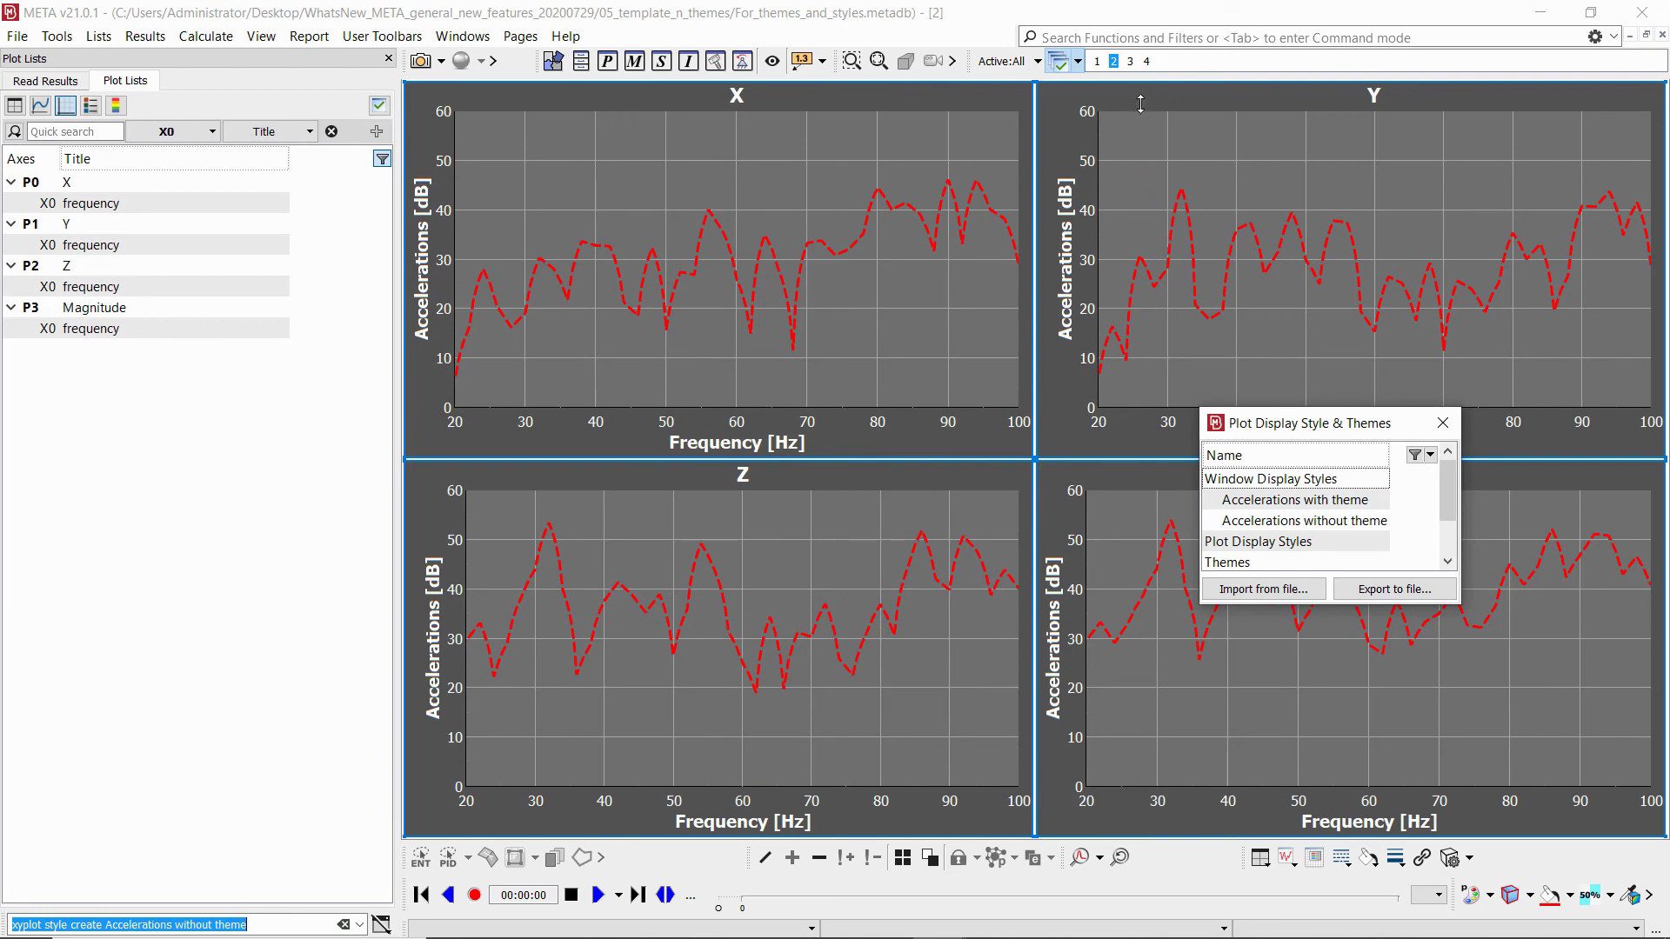
Apply the "Accelerations with theme" window display style to window 3 and uncover its plots to view them.
{"action": "left_click", "coordinate": [1131, 61]}
{"action": "left_click", "coordinate": [1296, 501]}
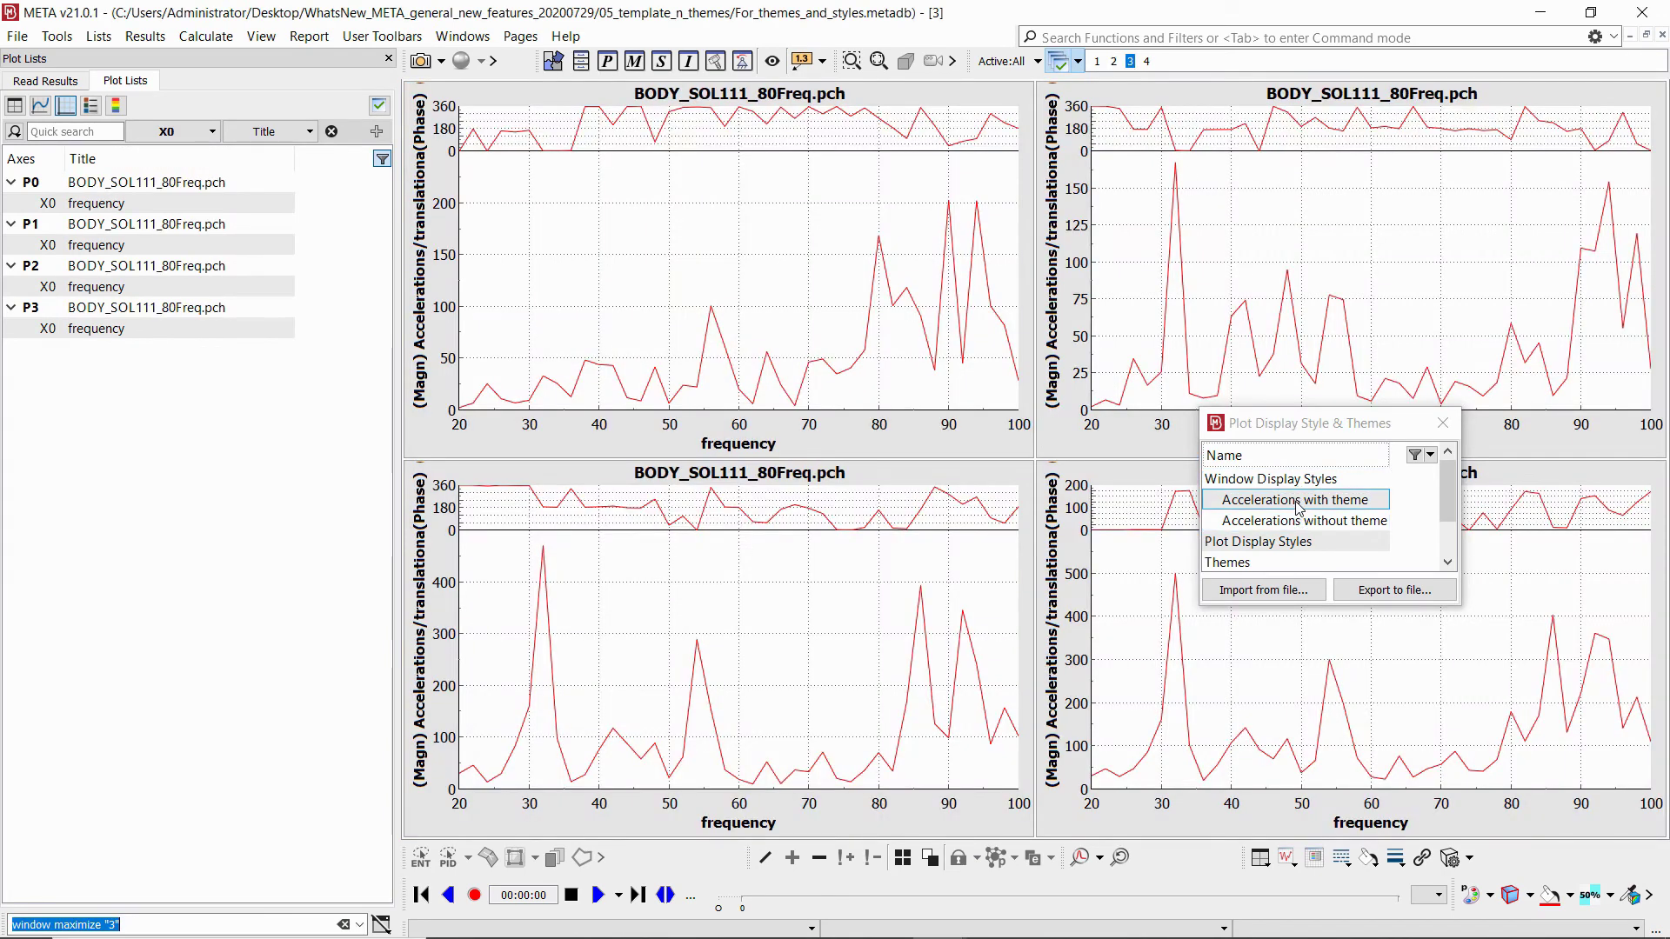
{"action": "right_click", "coordinate": [1298, 507]}
{"action": "left_click", "coordinate": [1327, 518]}
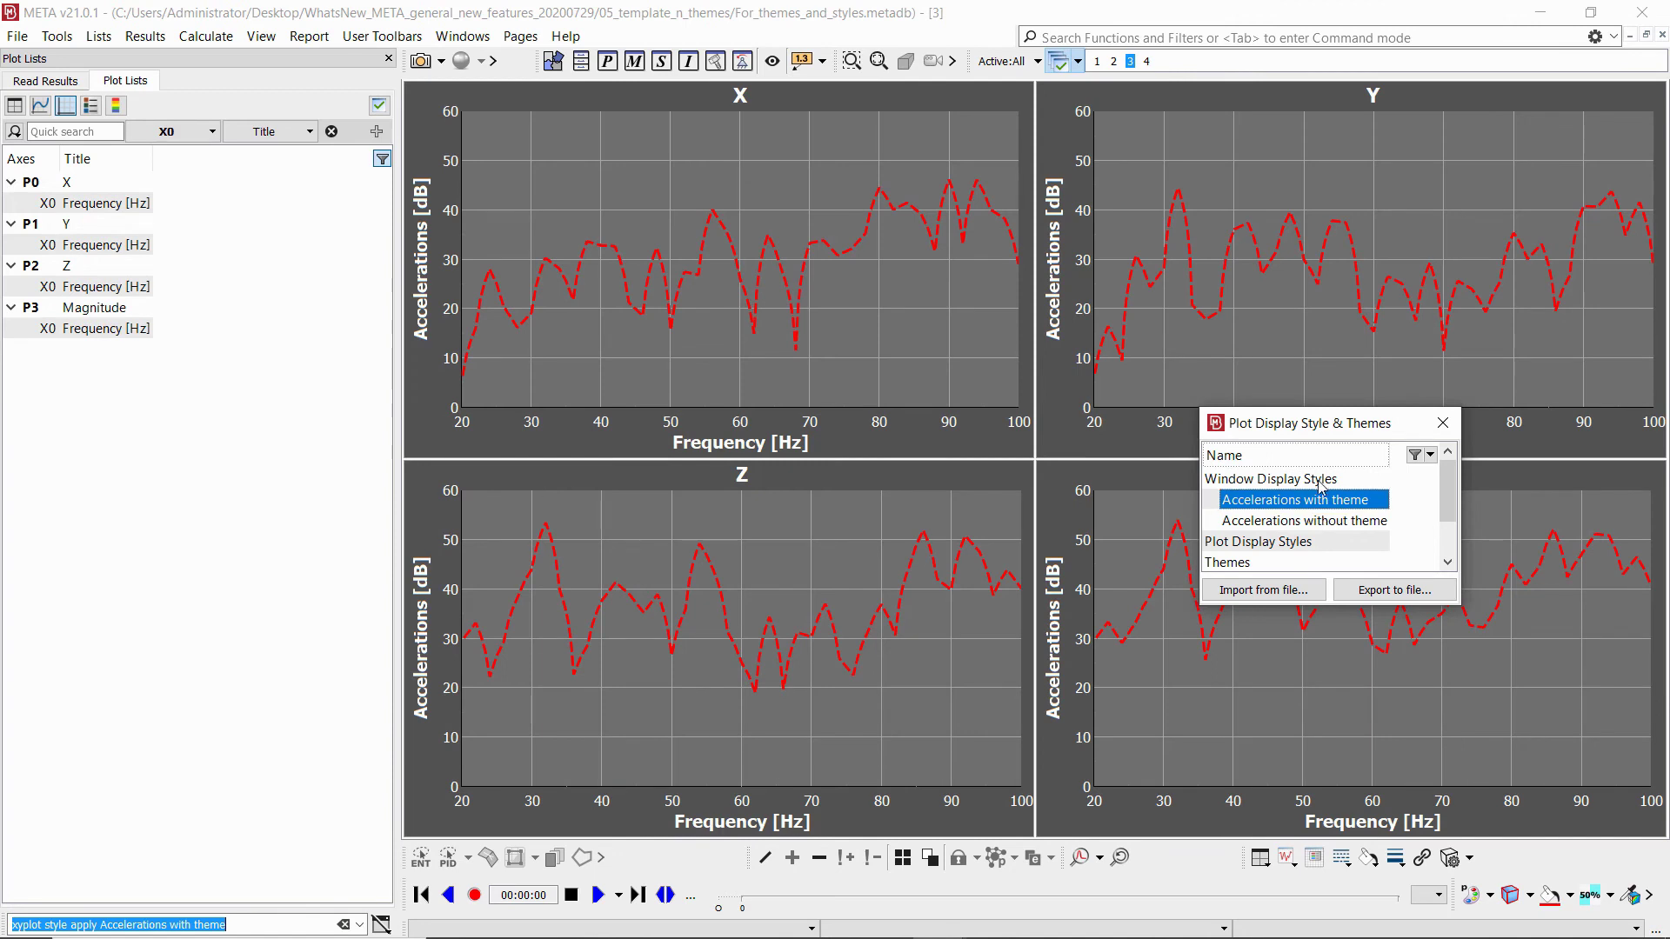
{"action": "double_click", "coordinate": [1309, 425]}
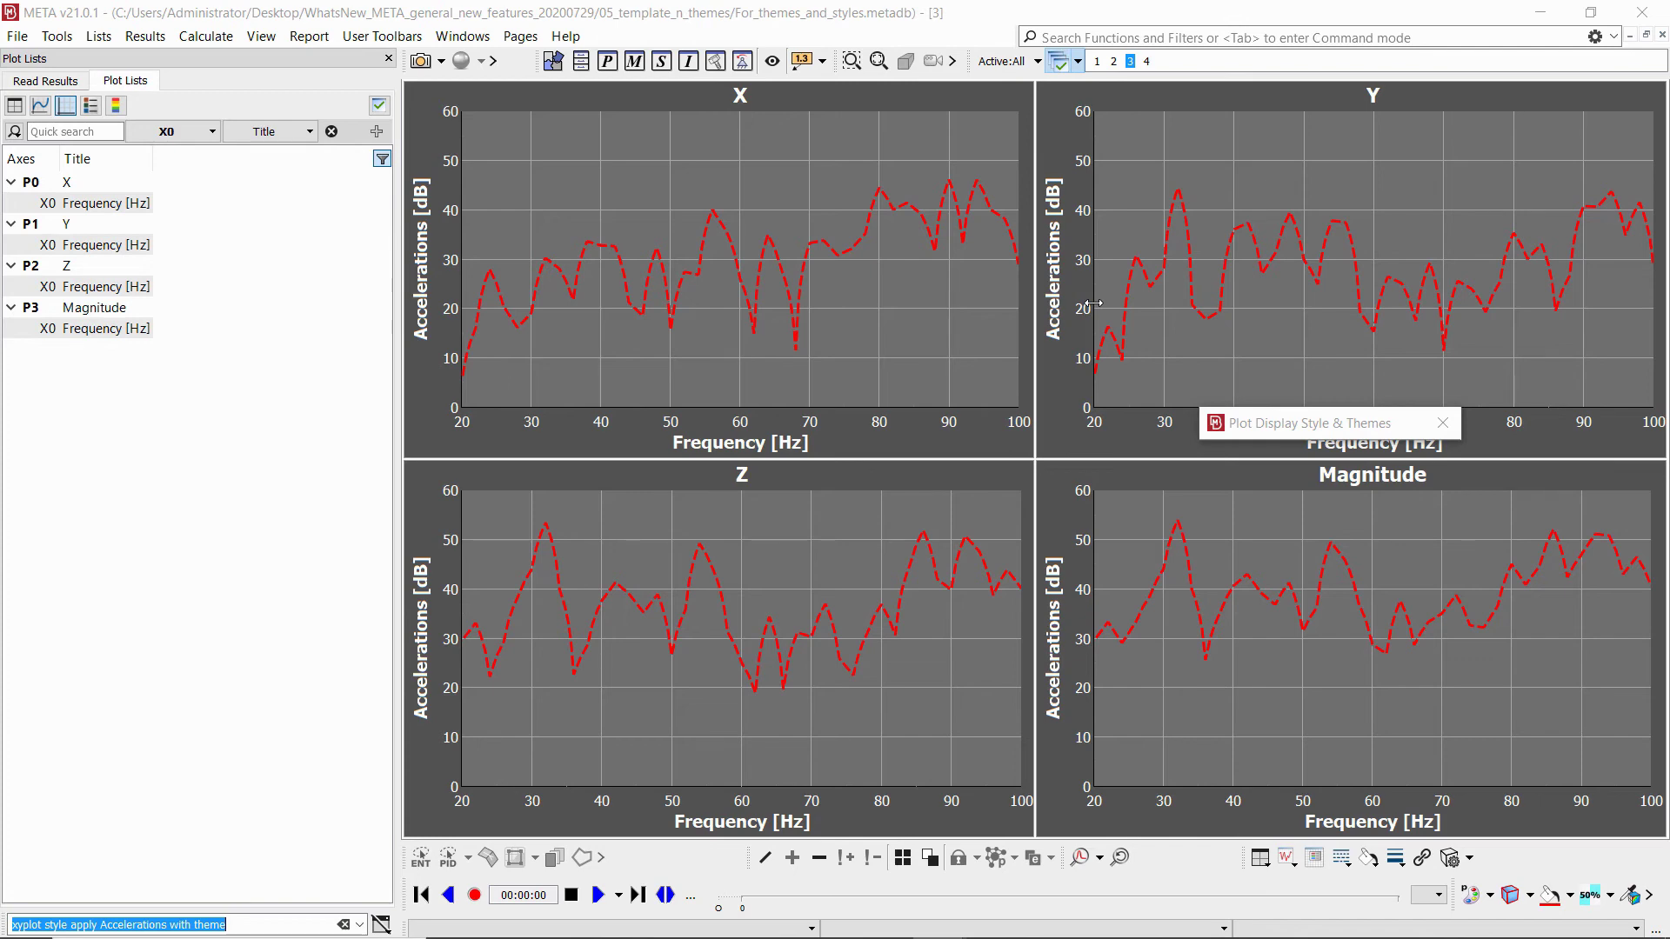
{"action": "left_click", "coordinate": [1284, 426]}
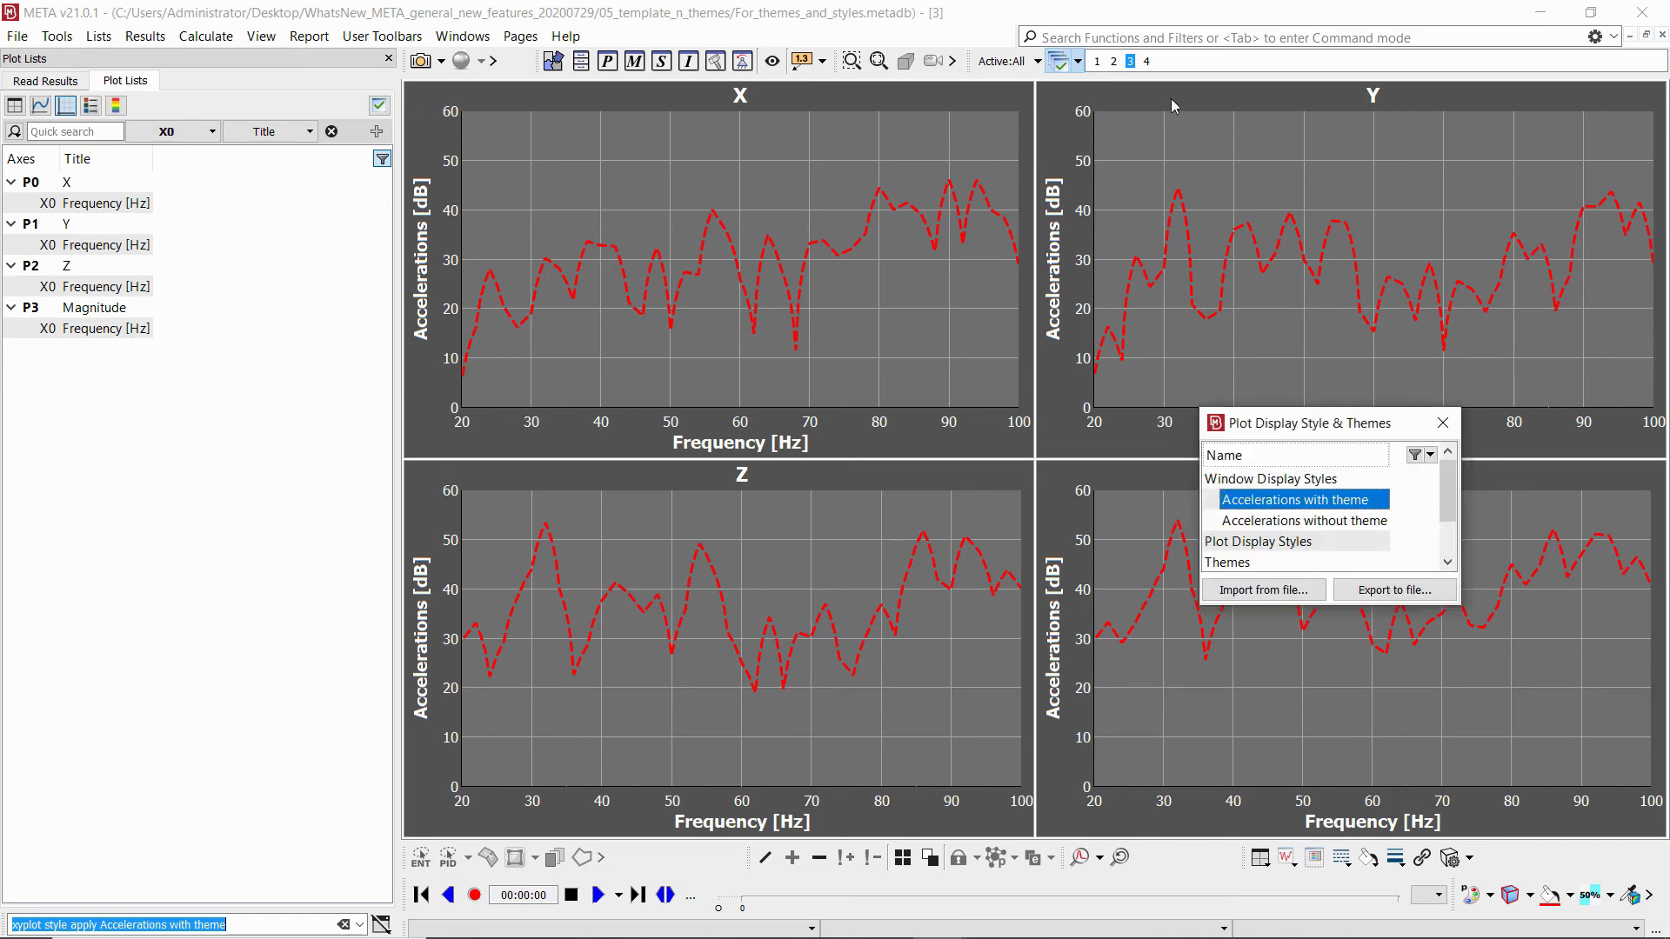
Apply the "Accelerations without theme" window display style to window 4 and collapse the styles dialog.
{"action": "left_click", "coordinate": [1147, 62]}
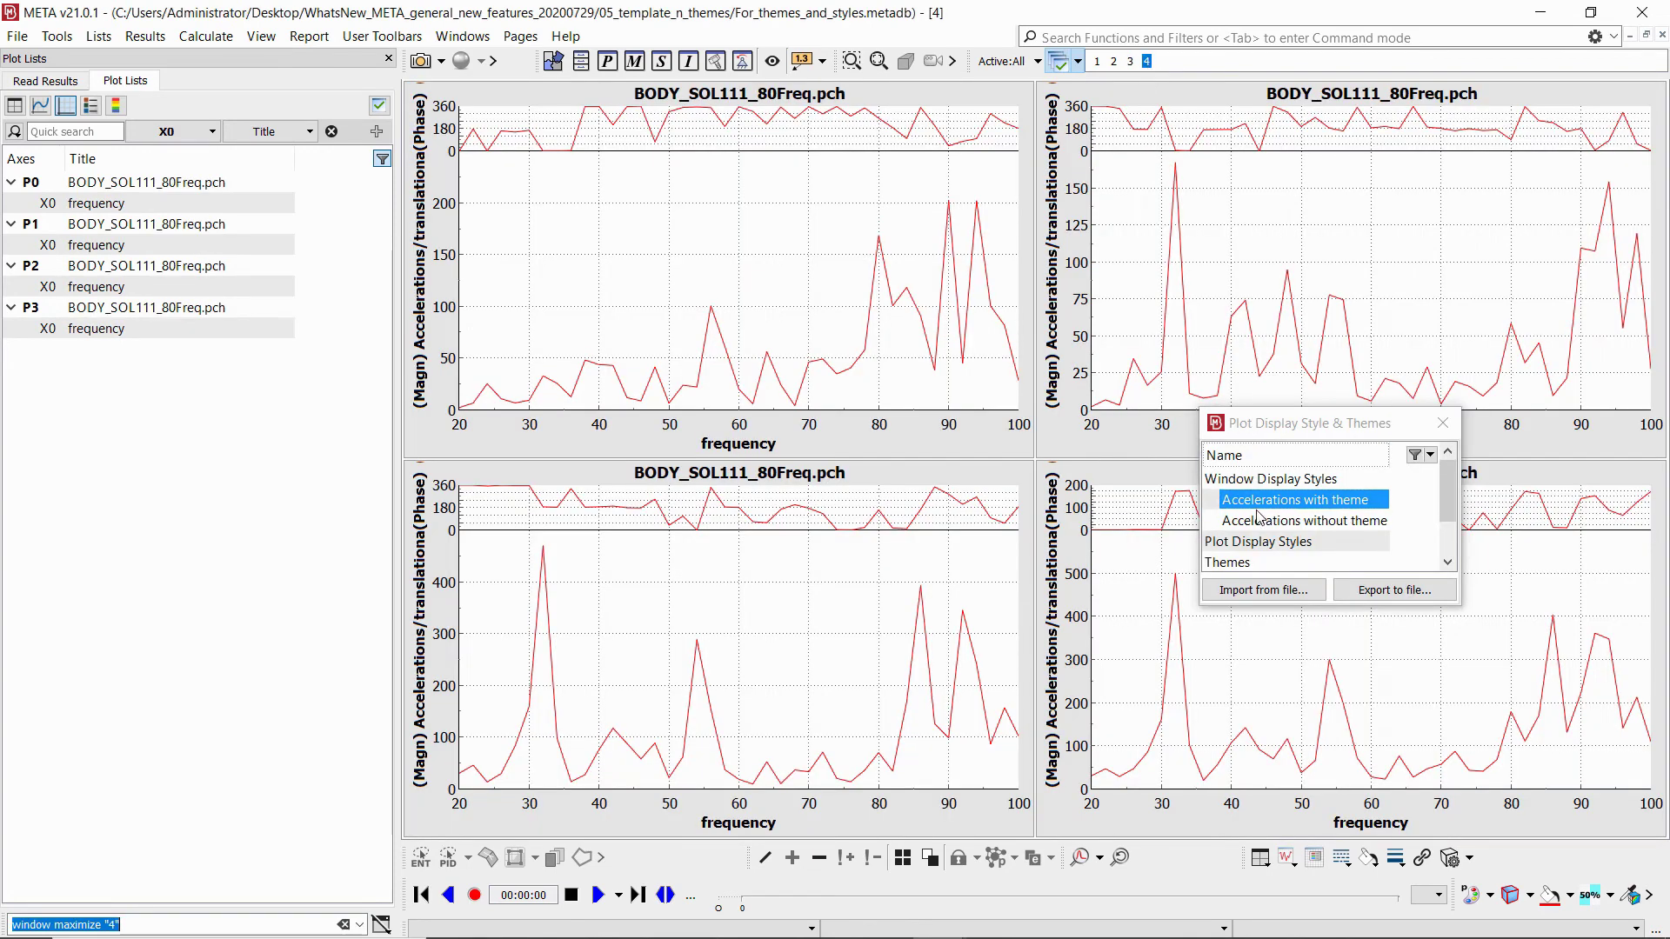
{"action": "left_click", "coordinate": [1264, 522]}
{"action": "right_click", "coordinate": [1264, 524]}
{"action": "left_click", "coordinate": [1288, 532]}
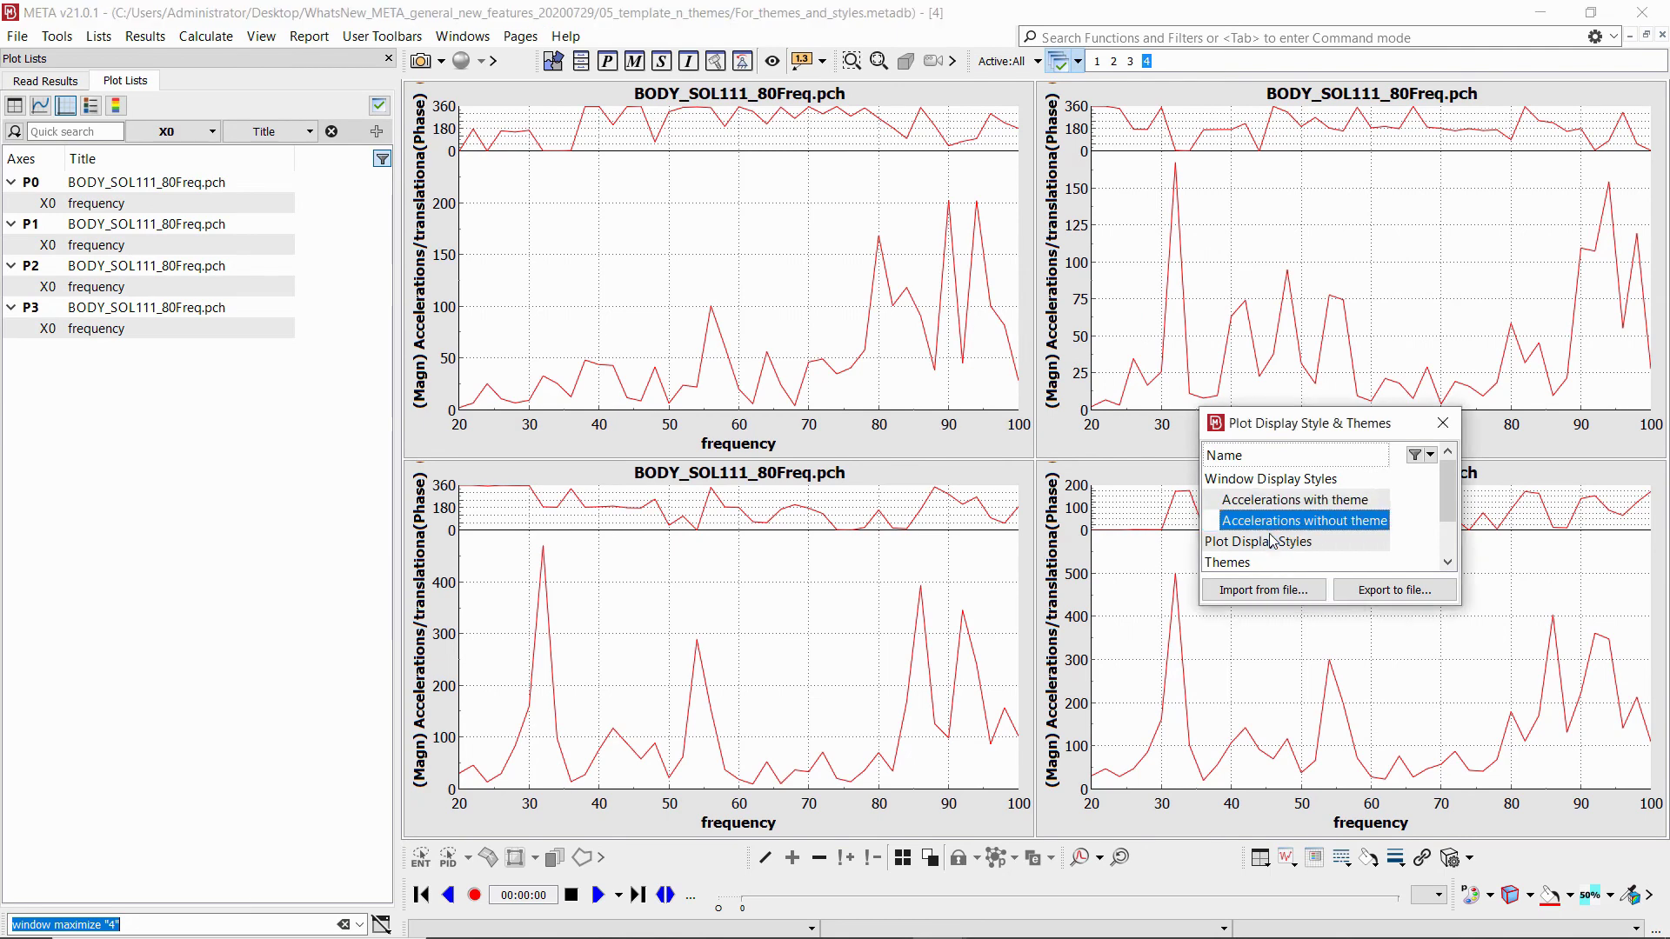
{"action": "left_click", "coordinate": [1272, 427]}
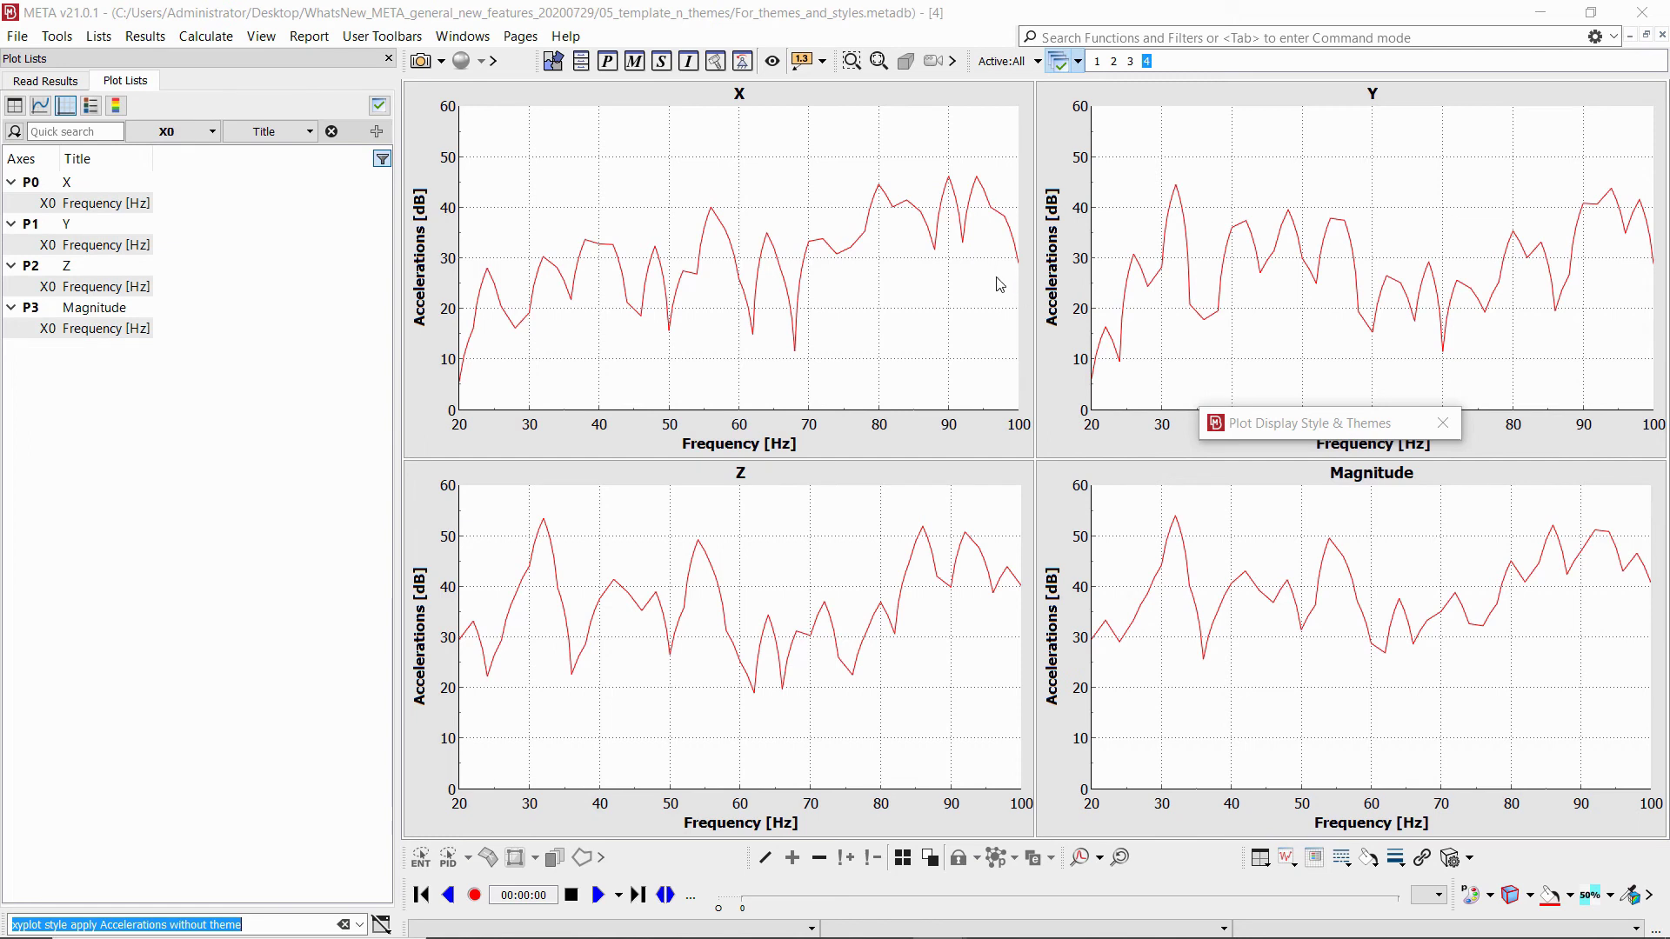
Close the display styles dialog and show all four plot windows tiled together.
{"action": "left_click", "coordinate": [1443, 423]}
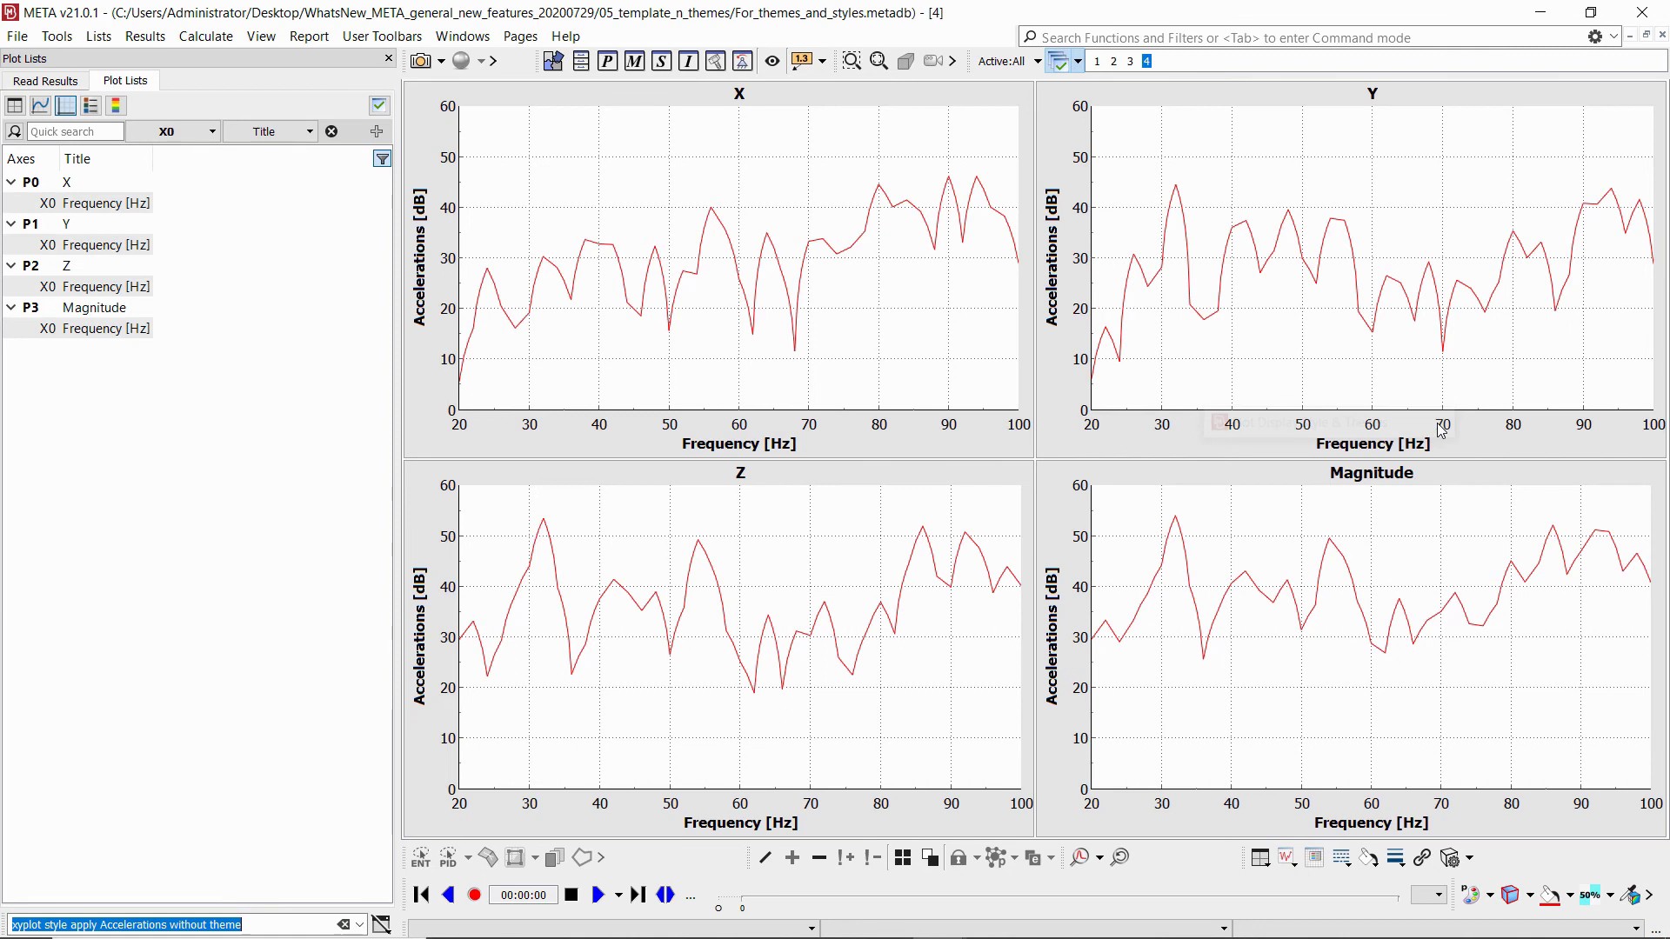
{"action": "right_click", "coordinate": [1215, 62]}
{"action": "left_click", "coordinate": [1254, 103]}
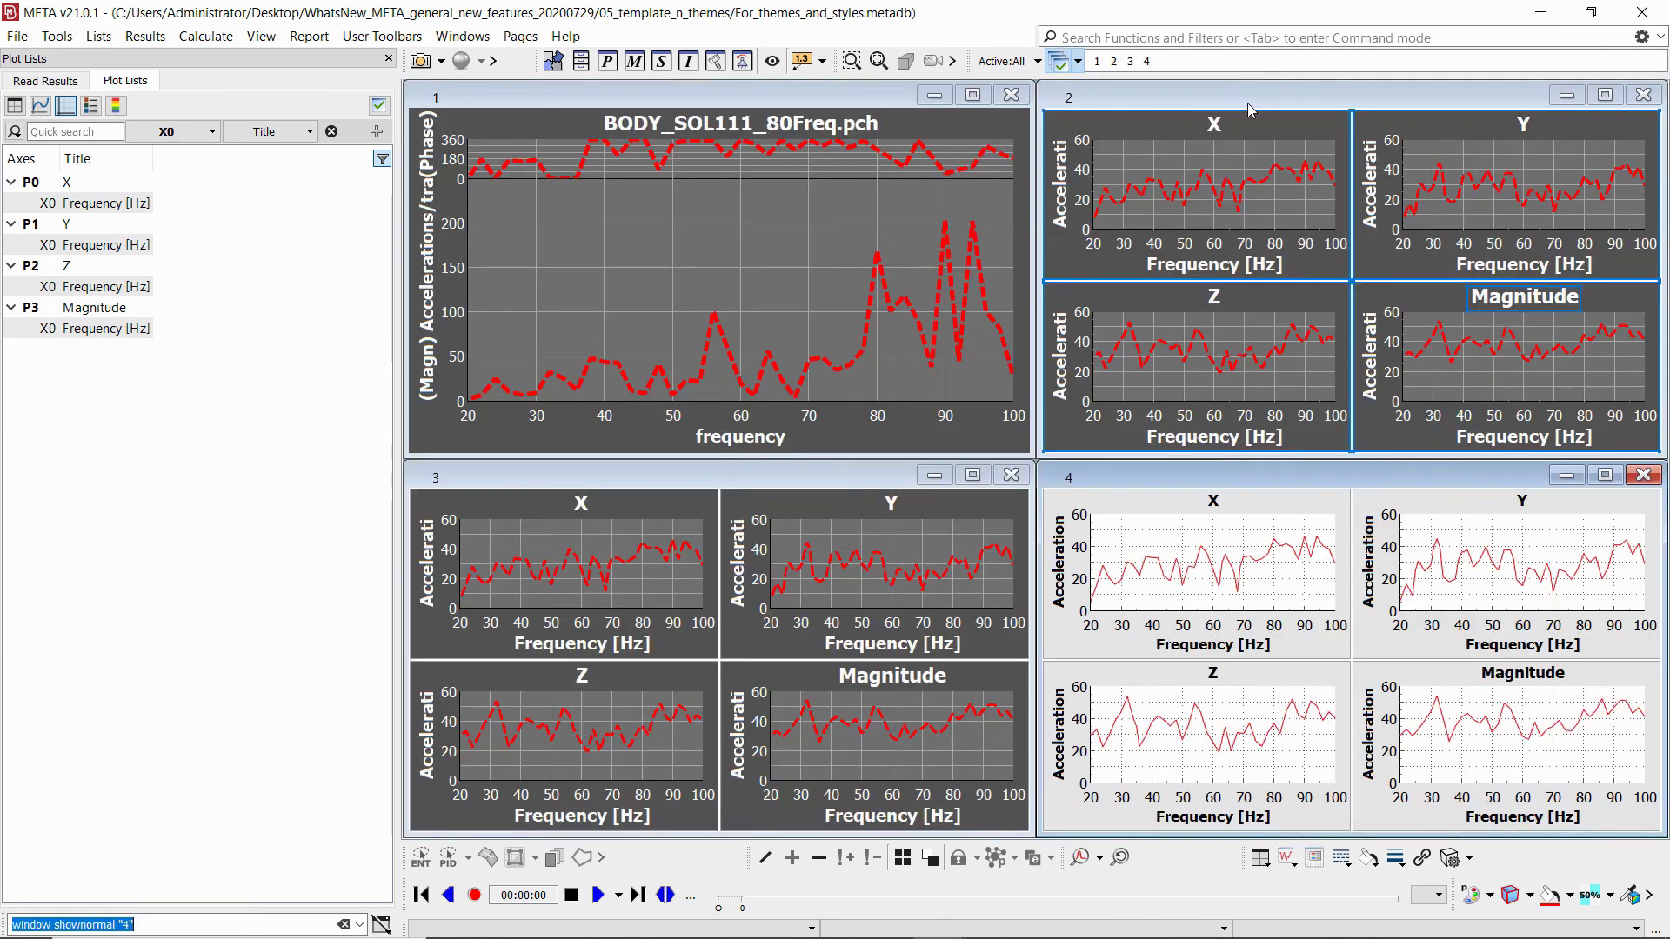